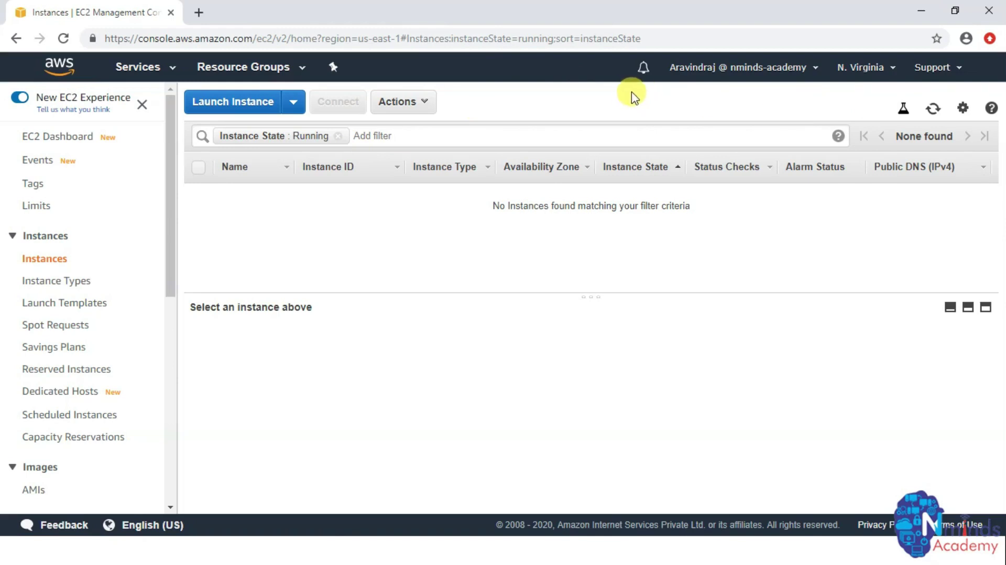
- Check the AWS region list and close it, keeping the current region
{"action": "left_click", "coordinate": [884, 73]}
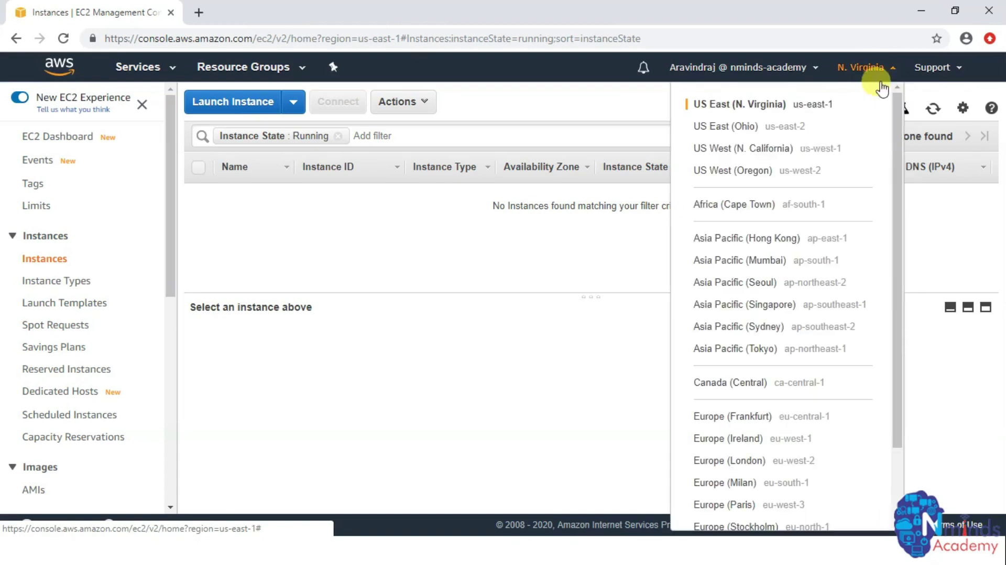
{"action": "scroll", "coordinate": [781, 292], "scroll_direction": "down", "scroll_amount": 2}
{"action": "scroll", "coordinate": [782, 296], "scroll_direction": "up", "scroll_amount": 2}
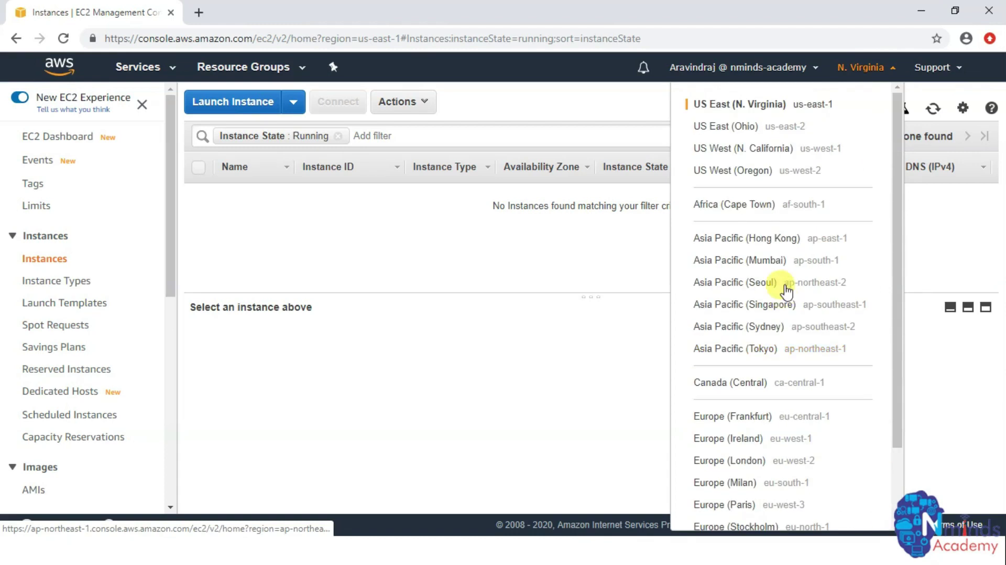
{"action": "left_click", "coordinate": [580, 83]}
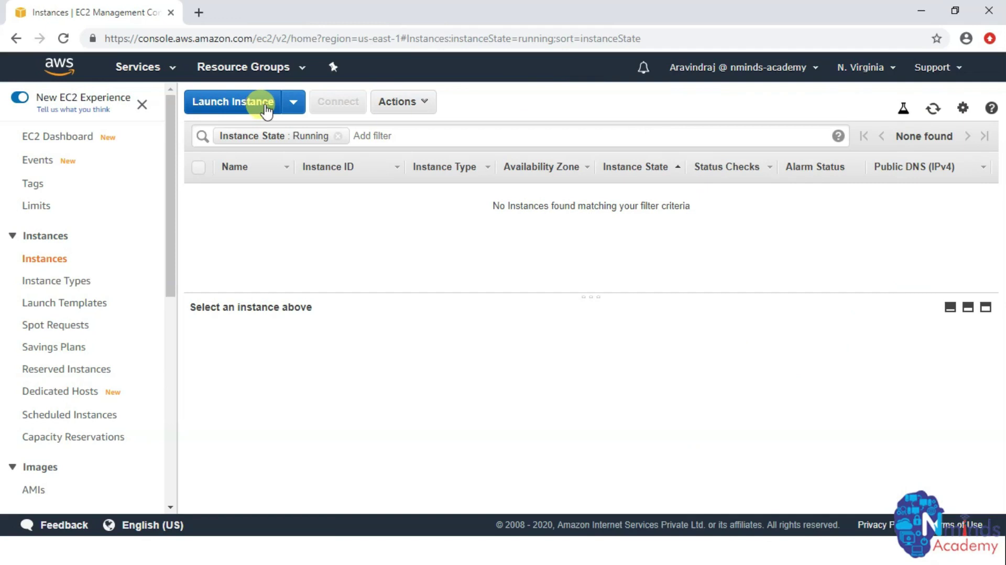
- Launch a new instance from the Microsoft Windows Server 2019 Base AMI
{"action": "left_click", "coordinate": [252, 102]}
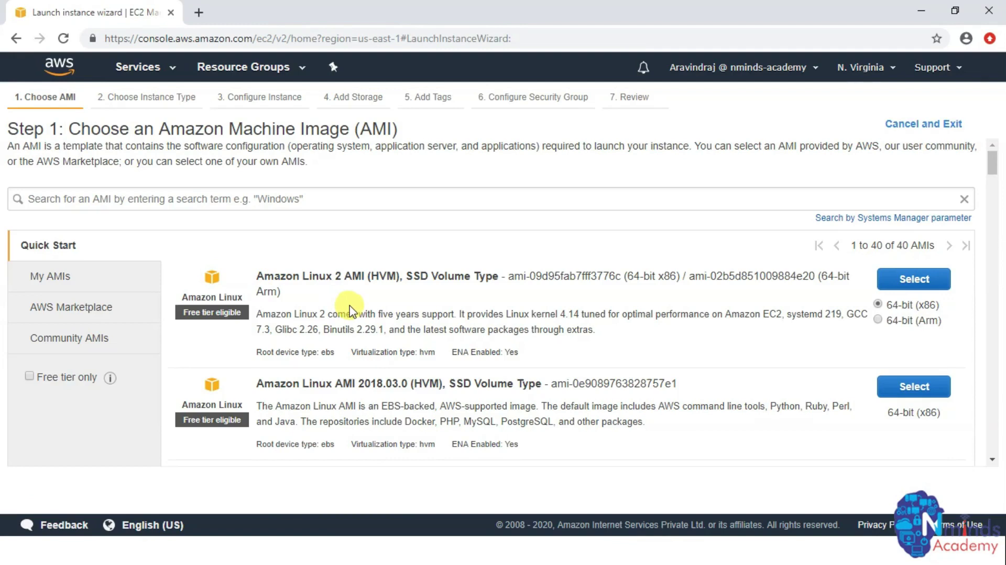
{"action": "scroll", "coordinate": [315, 288], "scroll_direction": "down", "scroll_amount": 10}
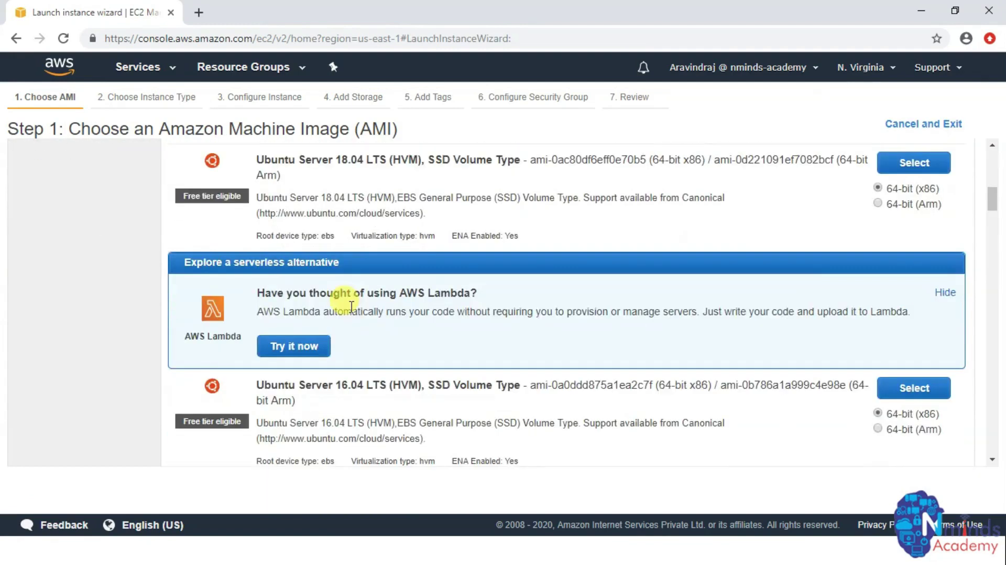
{"action": "scroll", "coordinate": [351, 306], "scroll_direction": "down", "scroll_amount": 4}
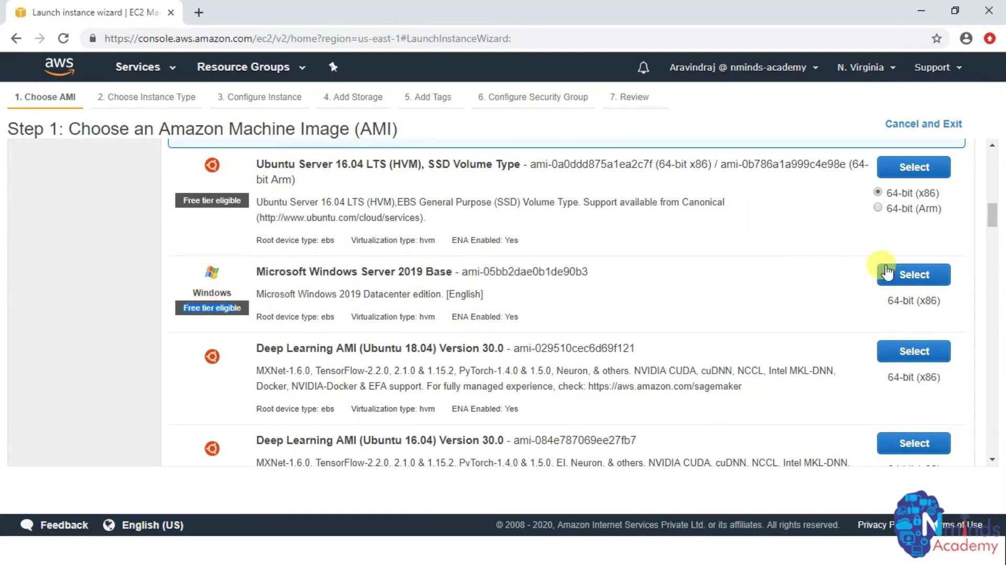
{"action": "left_click", "coordinate": [914, 274]}
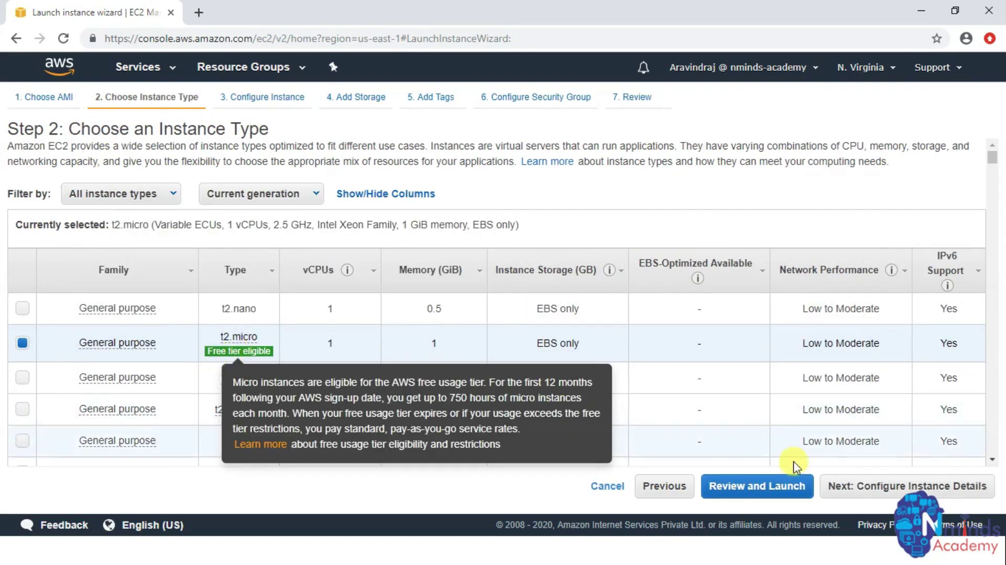
- Keep t2.micro, the default instance details and the 30 GiB storage
{"action": "left_click", "coordinate": [889, 486]}
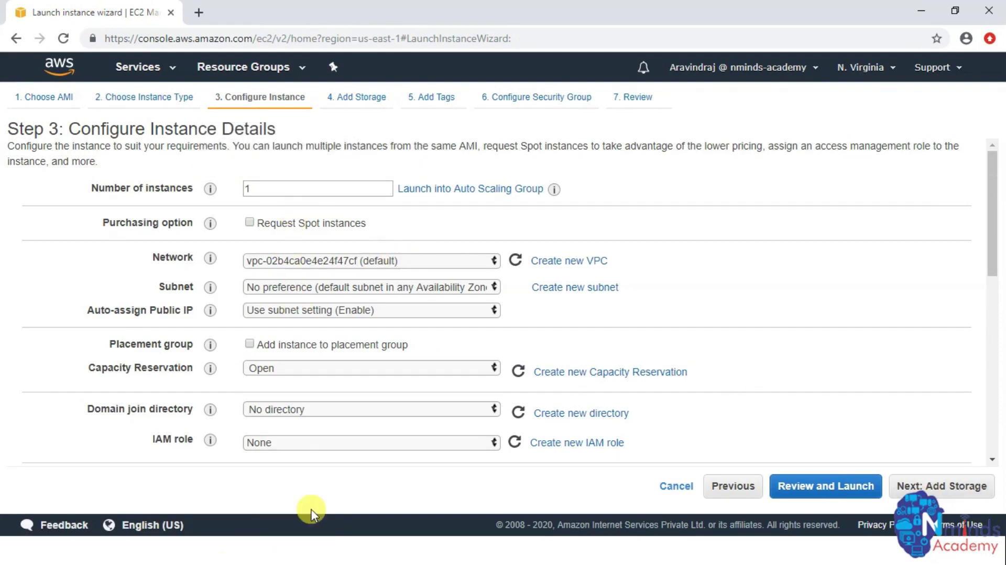
{"action": "scroll", "coordinate": [375, 419], "scroll_direction": "down", "scroll_amount": 9}
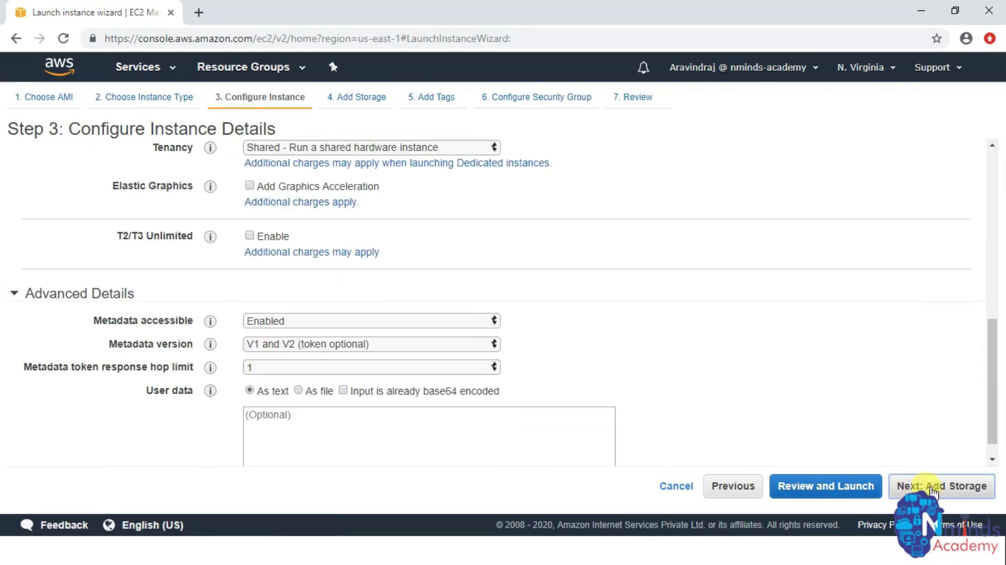
{"action": "left_click", "coordinate": [931, 486]}
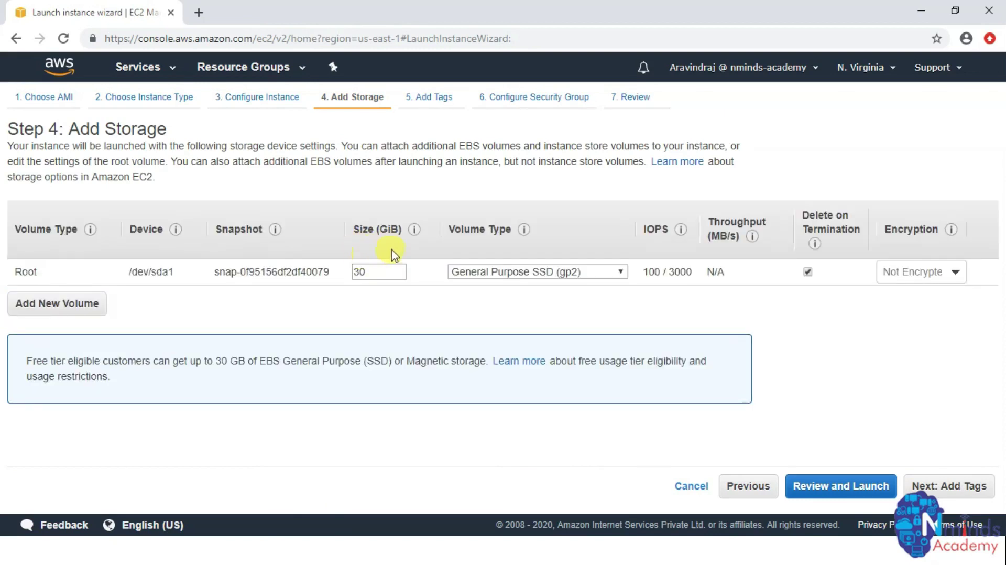
{"action": "left_click", "coordinate": [927, 483]}
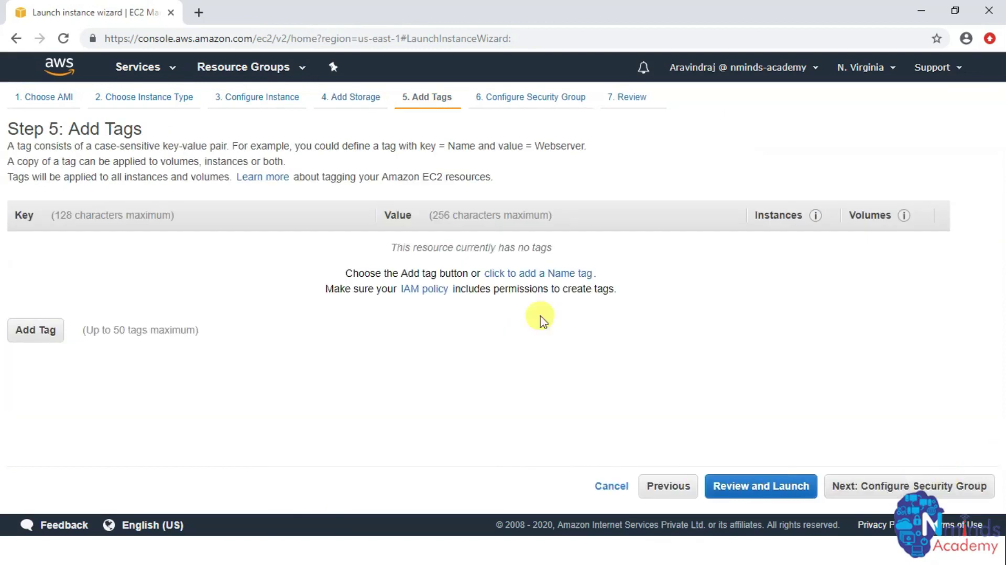
- Tag the instance Nminds-FTP server and continue to security group settings
{"action": "left_click", "coordinate": [38, 333]}
{"action": "type", "text": "Nmae"}
{"action": "key", "text": "Tab"}
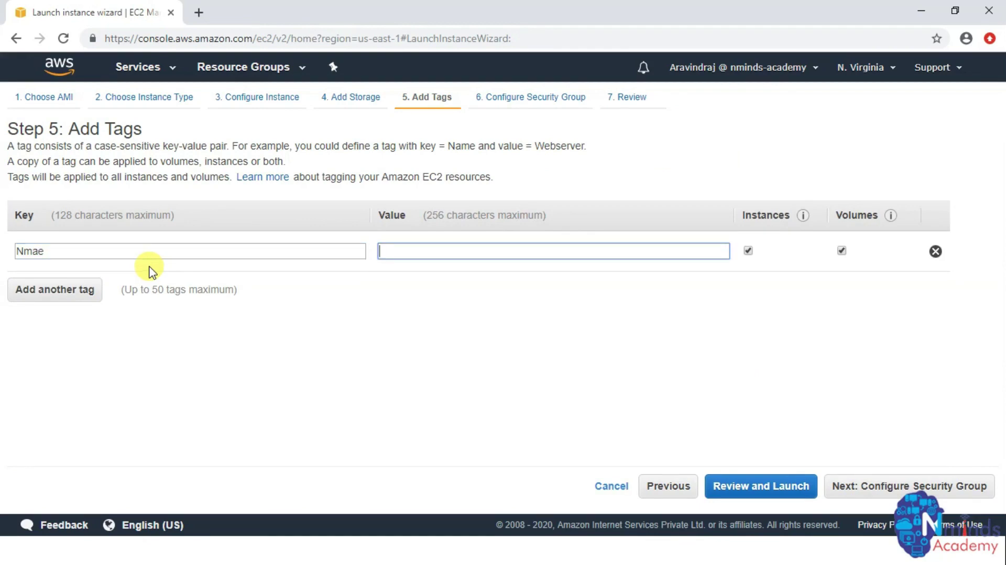
{"action": "type", "text": "Nminds-Ftpe"}
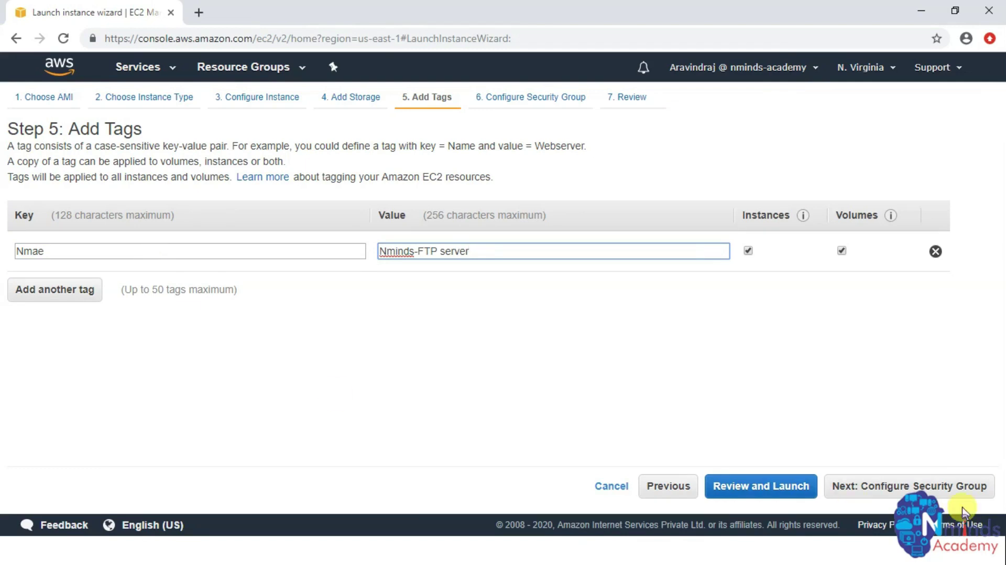
{"action": "left_click", "coordinate": [925, 485]}
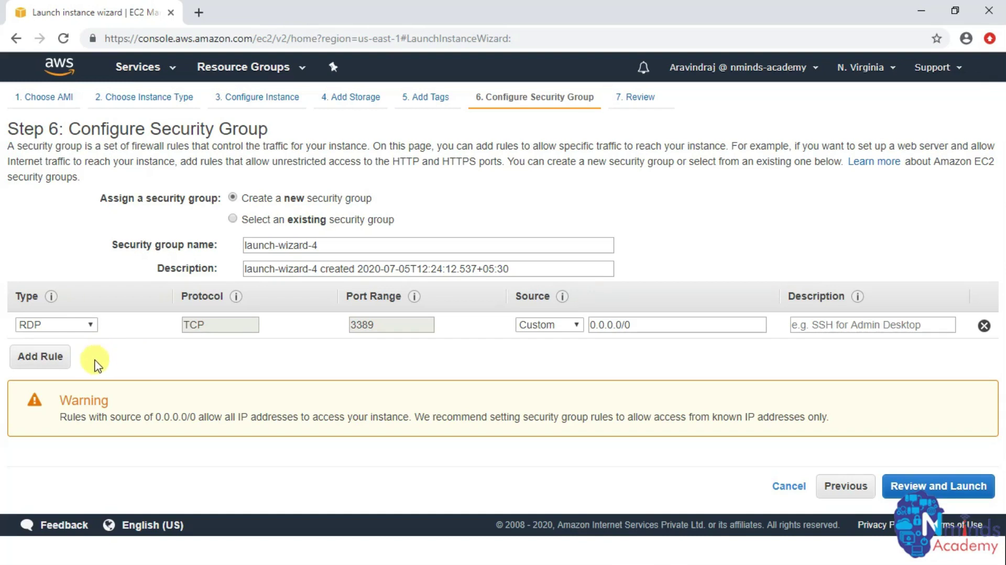
- Add a second inbound rule allowing HTTP on port 80
{"action": "left_click", "coordinate": [53, 361]}
{"action": "left_click", "coordinate": [90, 353]}
{"action": "scroll", "coordinate": [68, 335], "scroll_direction": "down", "scroll_amount": 1}
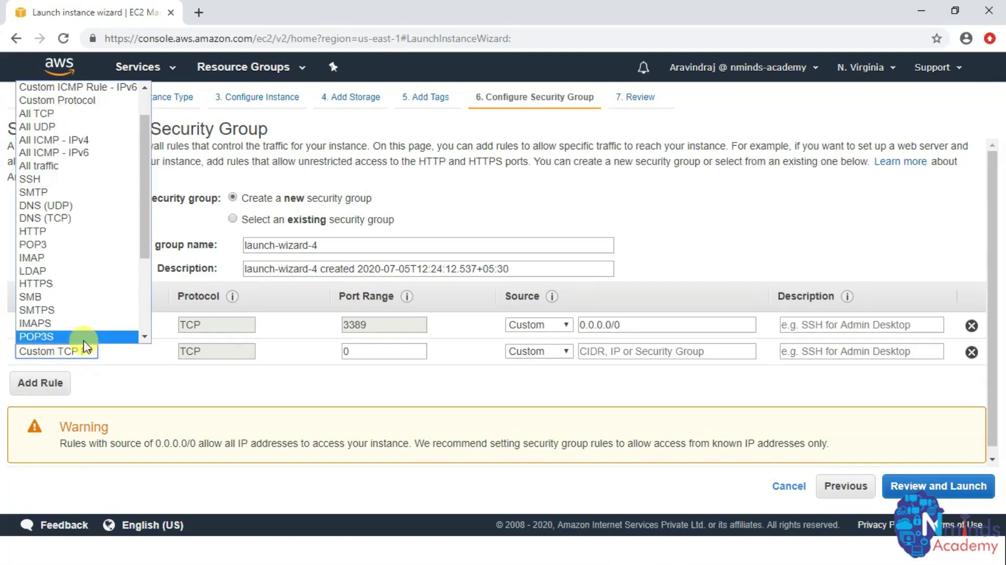
{"action": "left_click", "coordinate": [67, 232]}
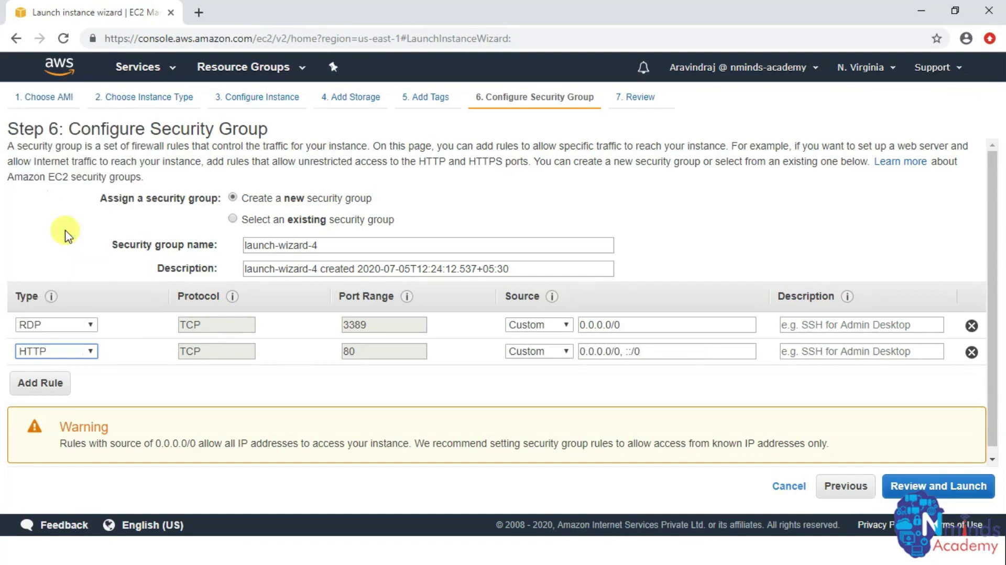
- Add a third Custom TCP inbound rule with port range 20-21
{"action": "left_click", "coordinate": [50, 385]}
{"action": "left_click", "coordinate": [90, 378]}
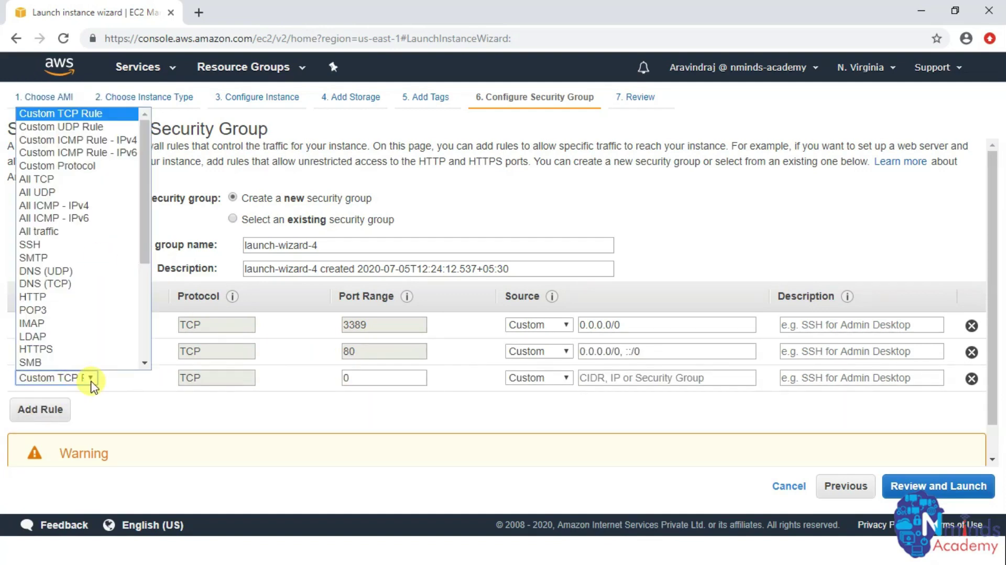
{"action": "left_click_drag", "start_coordinate": [145, 247], "coordinate": [159, 346]}
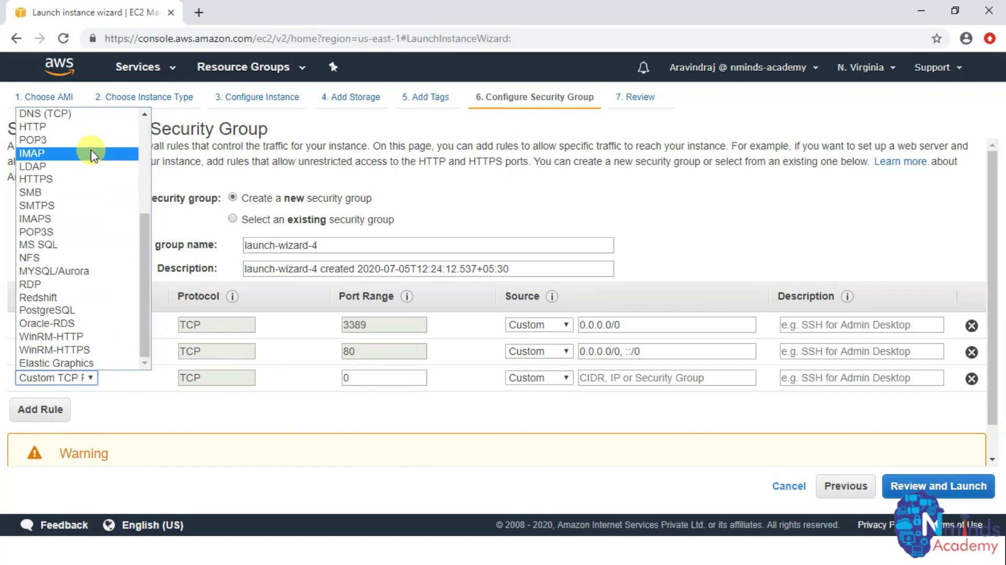
{"action": "scroll", "coordinate": [47, 114], "scroll_direction": "up", "scroll_amount": 1}
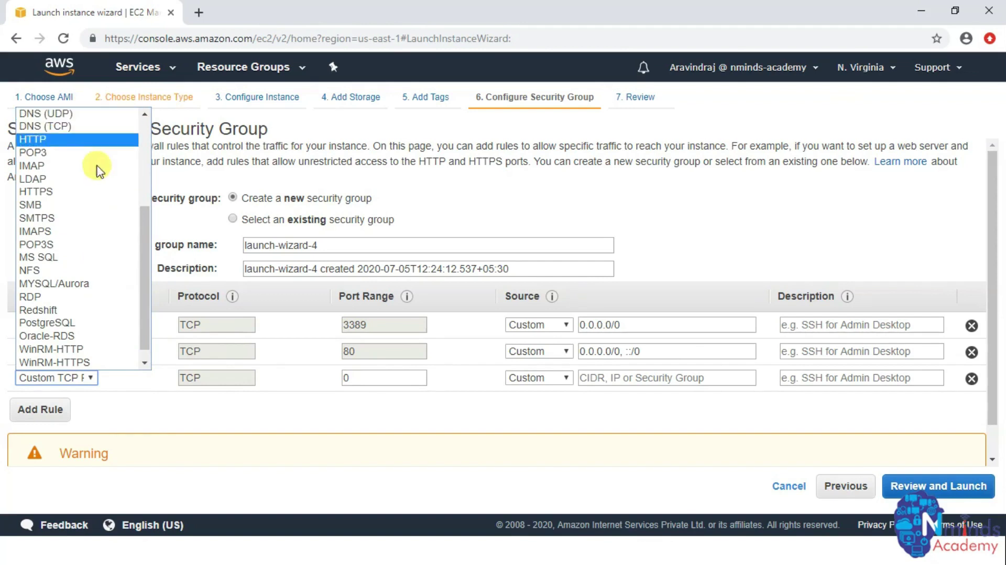
{"action": "left_click", "coordinate": [167, 416]}
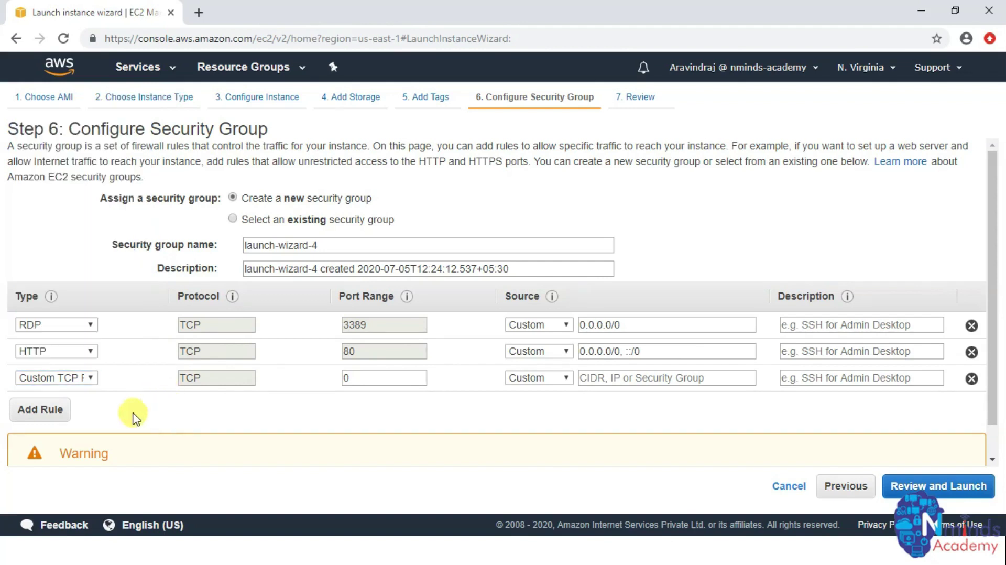
{"action": "left_click", "coordinate": [363, 376]}
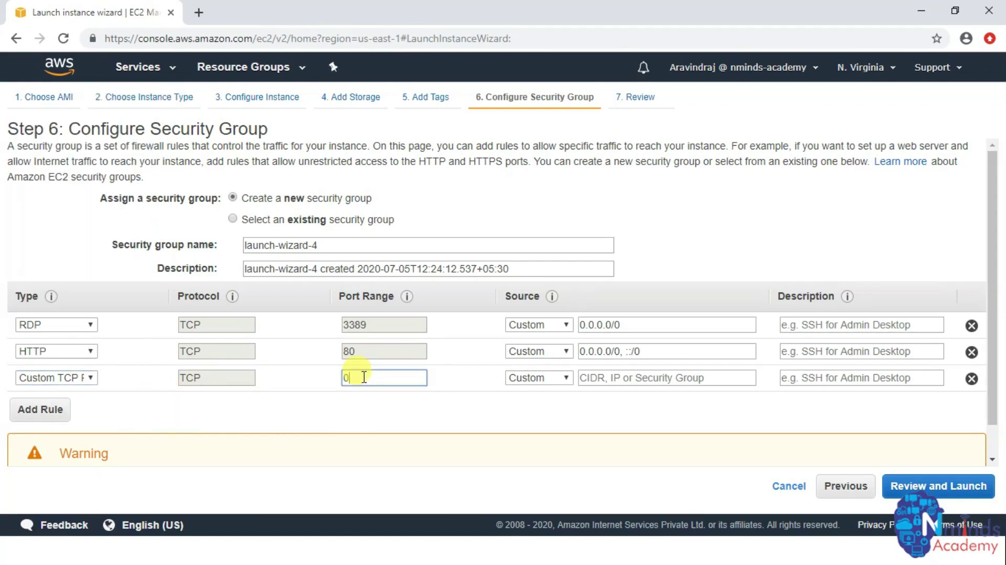
{"action": "key", "text": "BackSpace"}
{"action": "type", "text": "20-21"}
{"action": "scroll", "coordinate": [387, 409], "scroll_direction": "down", "scroll_amount": 1}
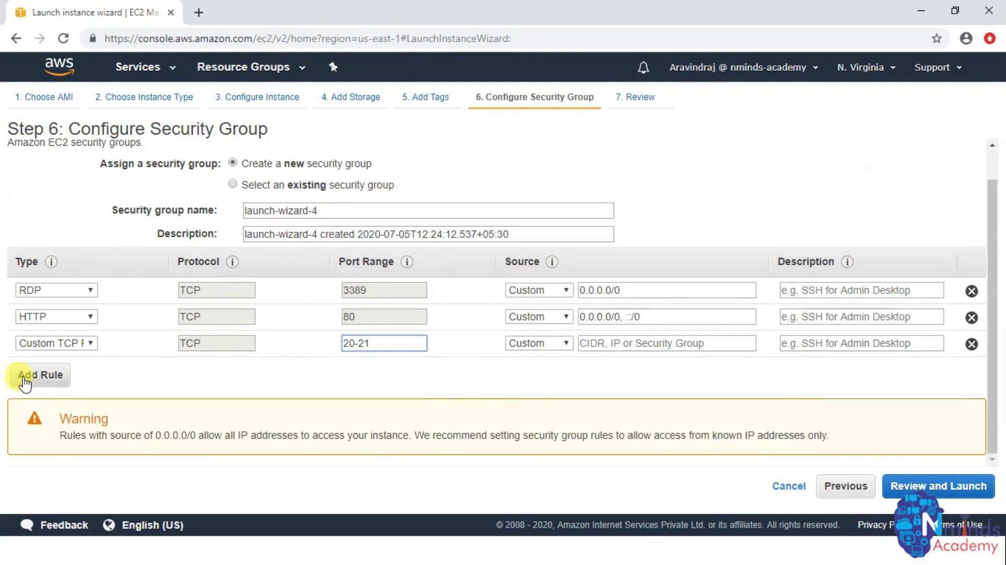
- Set the 20-21 rule's source to Anywhere and add a Custom TCP rule for ports 1025-1029
{"action": "left_click", "coordinate": [565, 345]}
{"action": "left_click", "coordinate": [545, 372]}
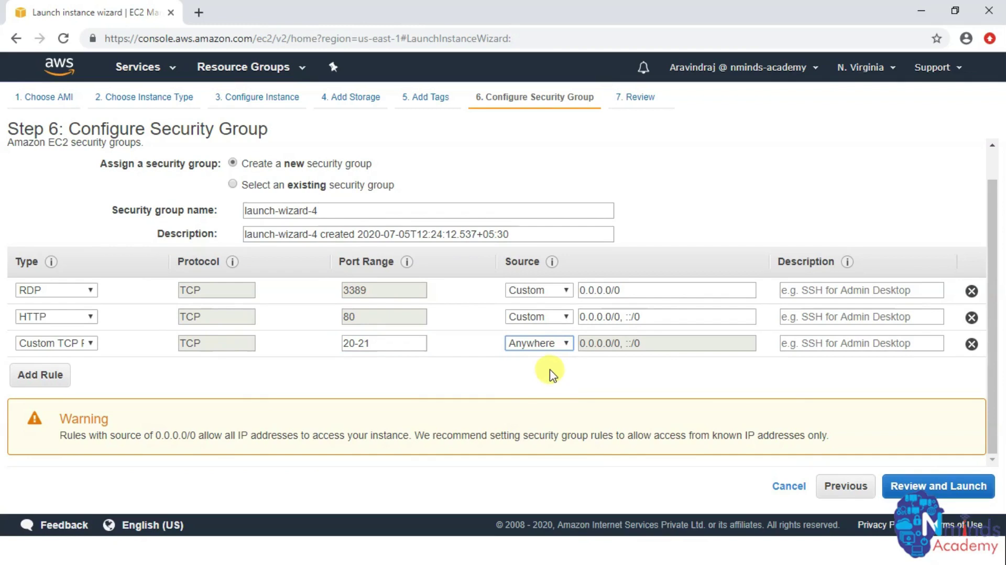
{"action": "left_click", "coordinate": [51, 383]}
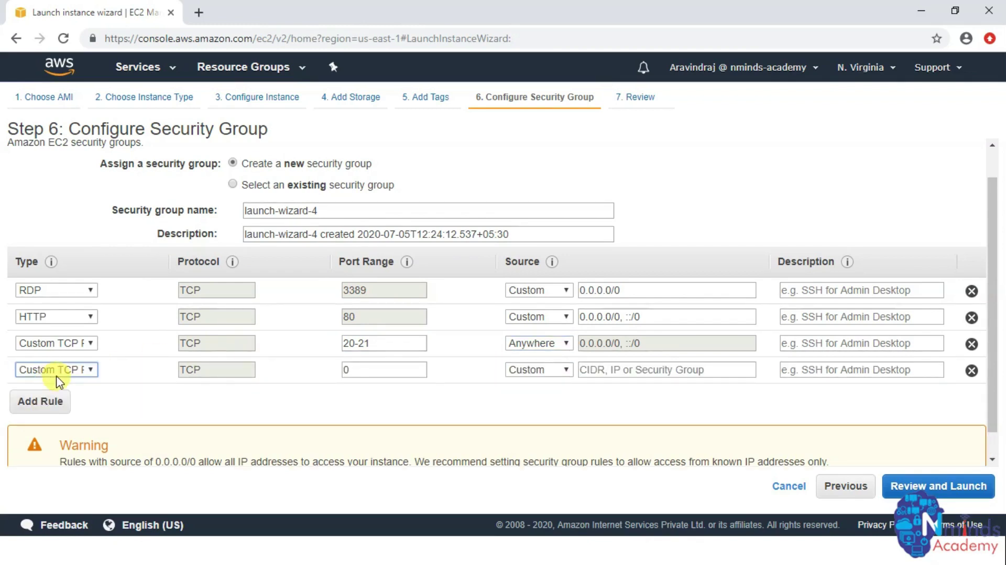
{"action": "left_click", "coordinate": [370, 368]}
{"action": "key", "text": "BackSpace"}
{"action": "type", "text": "1"}
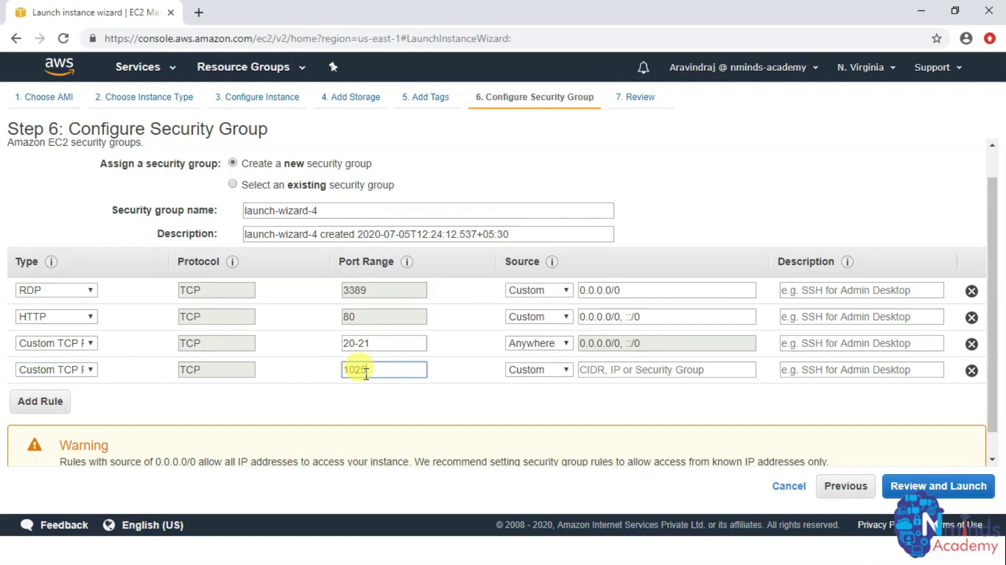
{"action": "type", "text": "025-1029"}
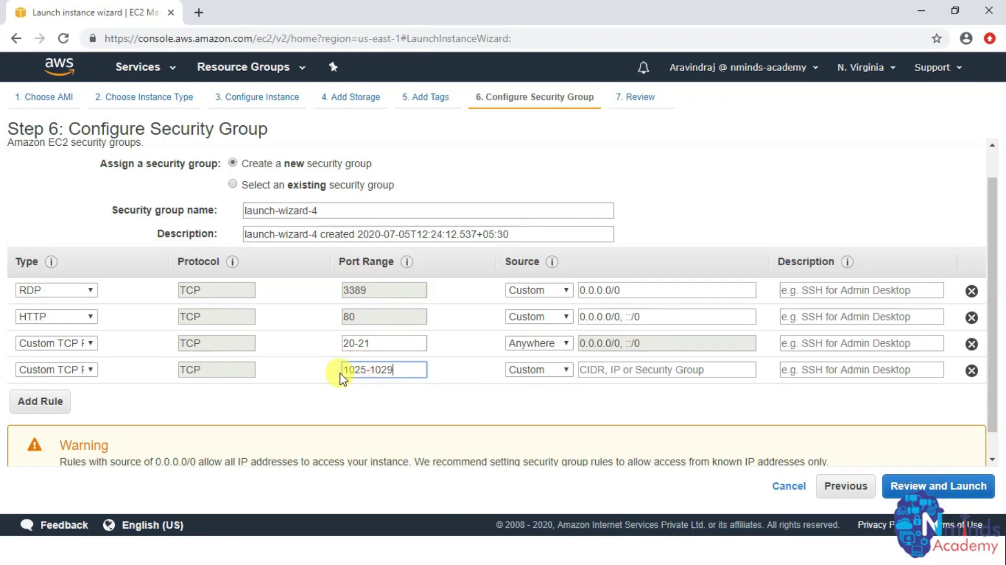
{"action": "left_click_drag", "start_coordinate": [343, 369], "coordinate": [400, 370]}
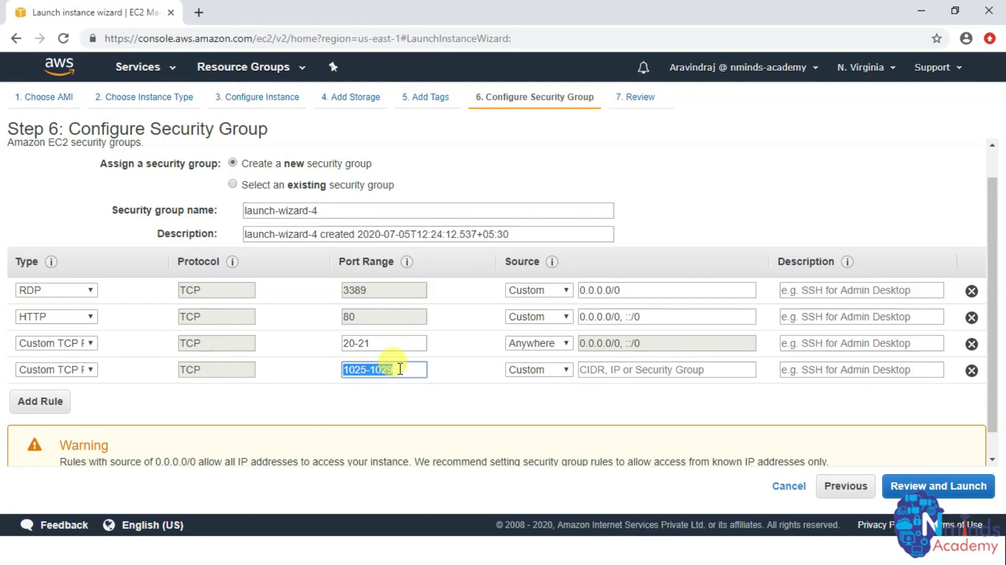
{"action": "left_click", "coordinate": [425, 411]}
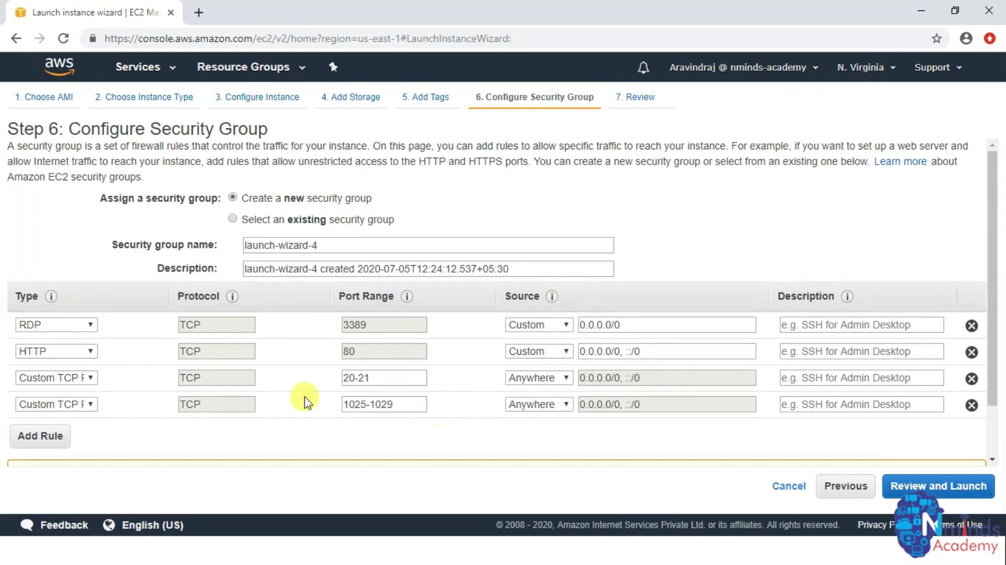
- Review the instance settings with all seven inbound rules and launch
{"action": "left_click", "coordinate": [936, 485]}
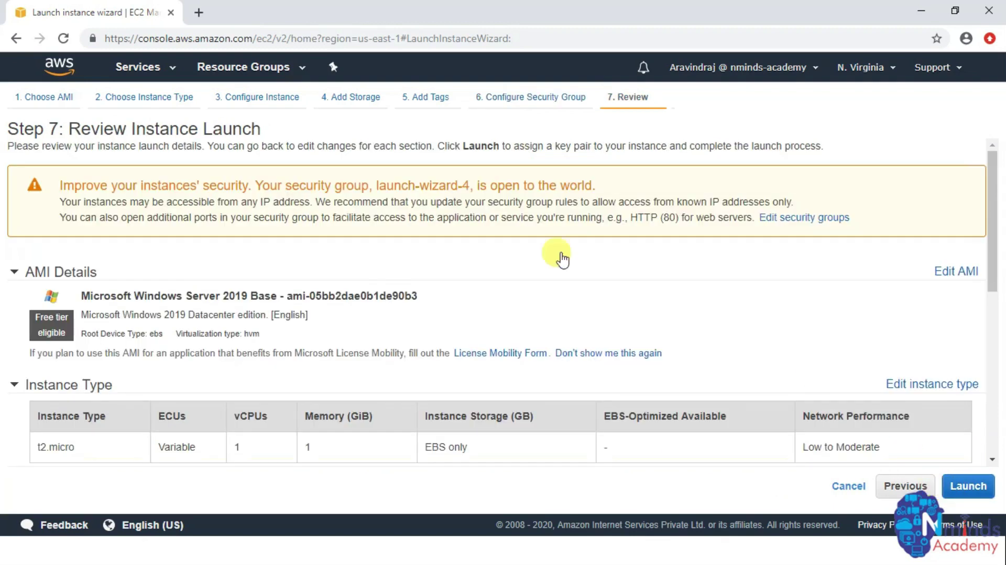
{"action": "scroll", "coordinate": [658, 332], "scroll_direction": "down", "scroll_amount": 5}
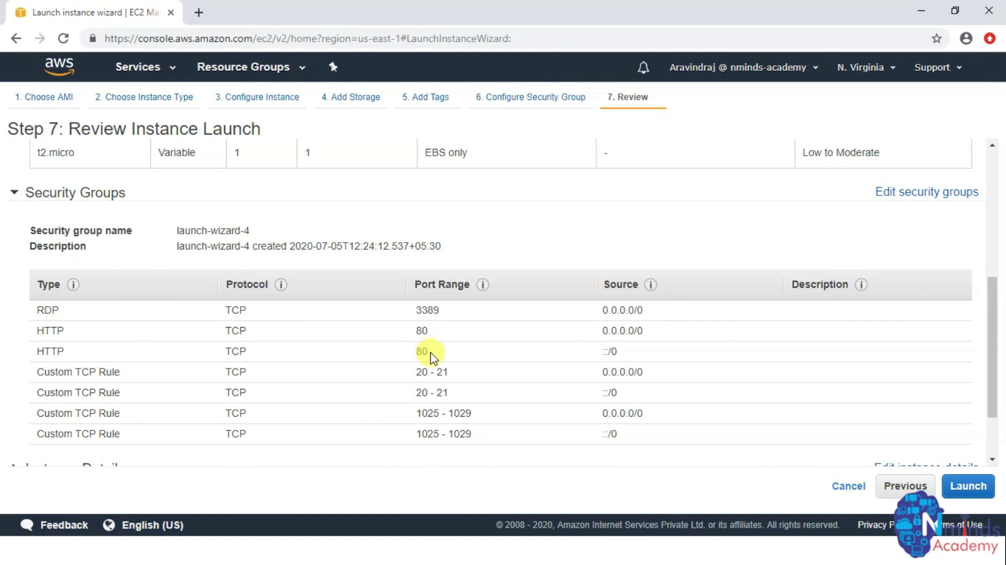
{"action": "left_click", "coordinate": [969, 487]}
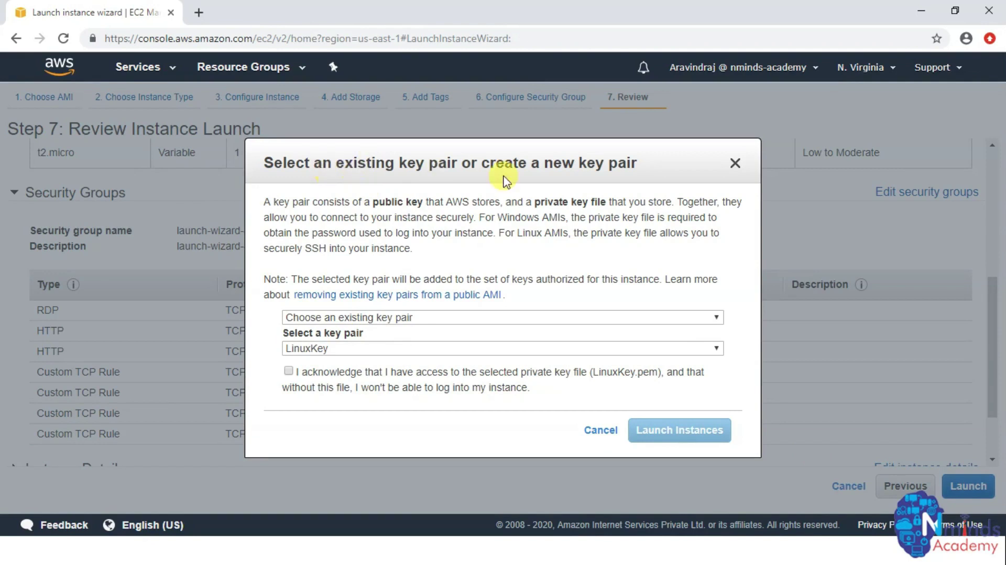
- Create and download the Nminds-FTP key pair, then launch the instance with it
{"action": "left_click", "coordinate": [445, 321]}
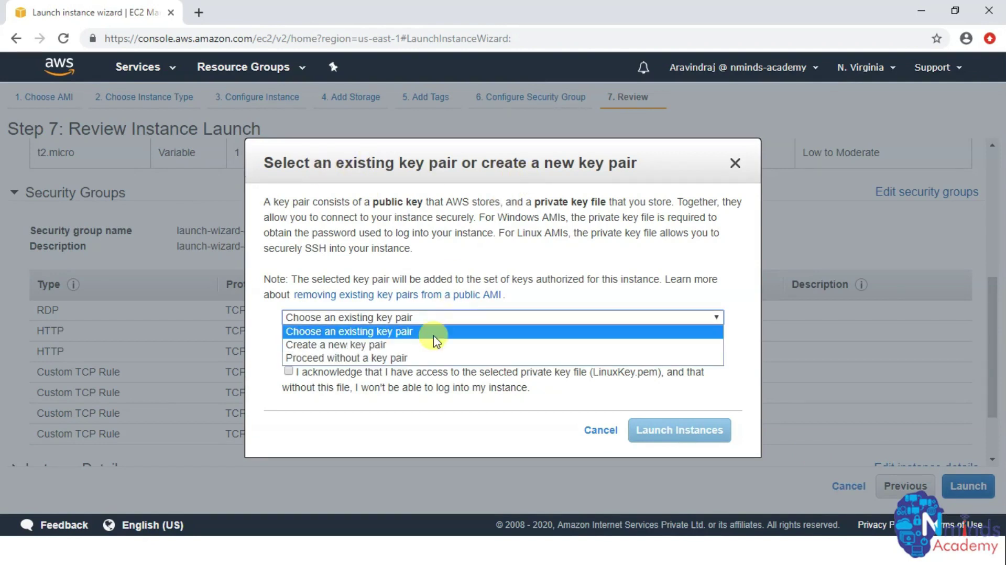
{"action": "left_click", "coordinate": [427, 346]}
{"action": "left_click", "coordinate": [370, 349]}
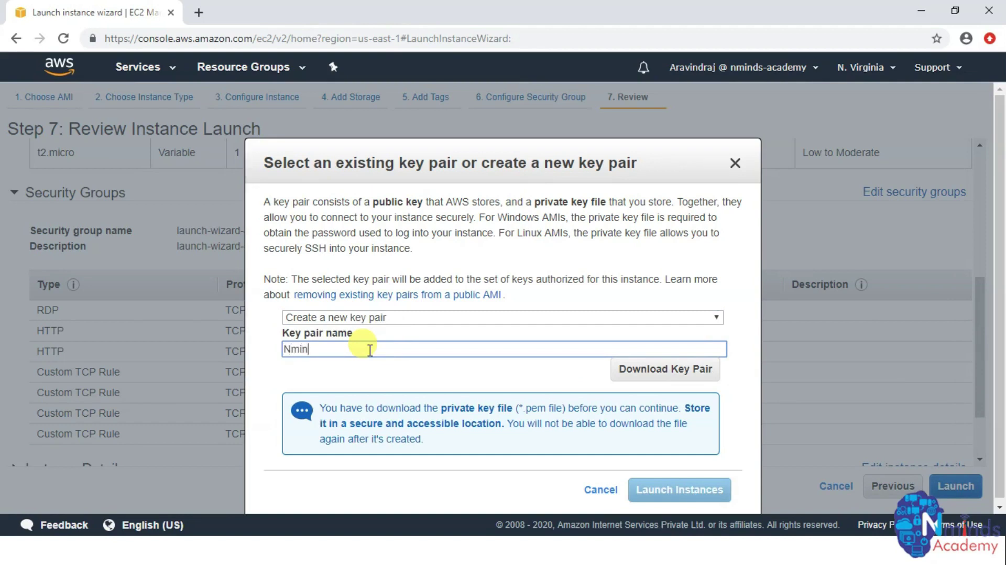
{"action": "type", "text": "Nminds-Ftp"}
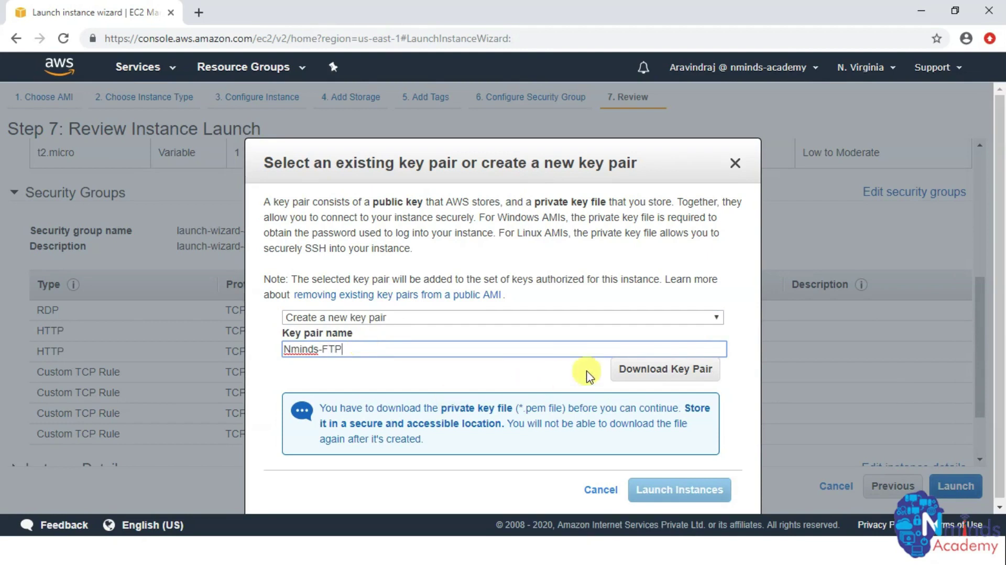
{"action": "left_click", "coordinate": [631, 376]}
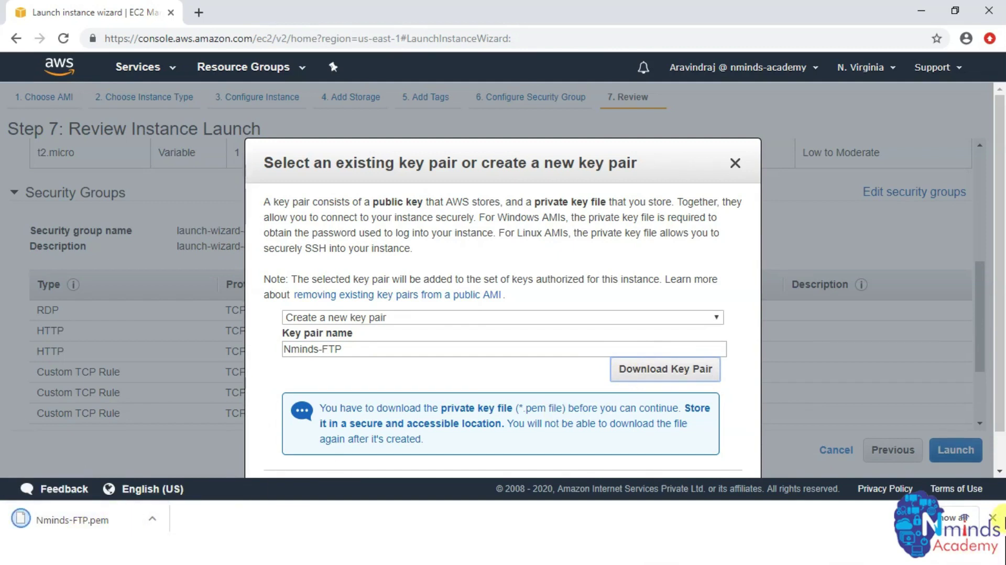
{"action": "left_click", "coordinate": [992, 517]}
{"action": "left_click", "coordinate": [675, 491]}
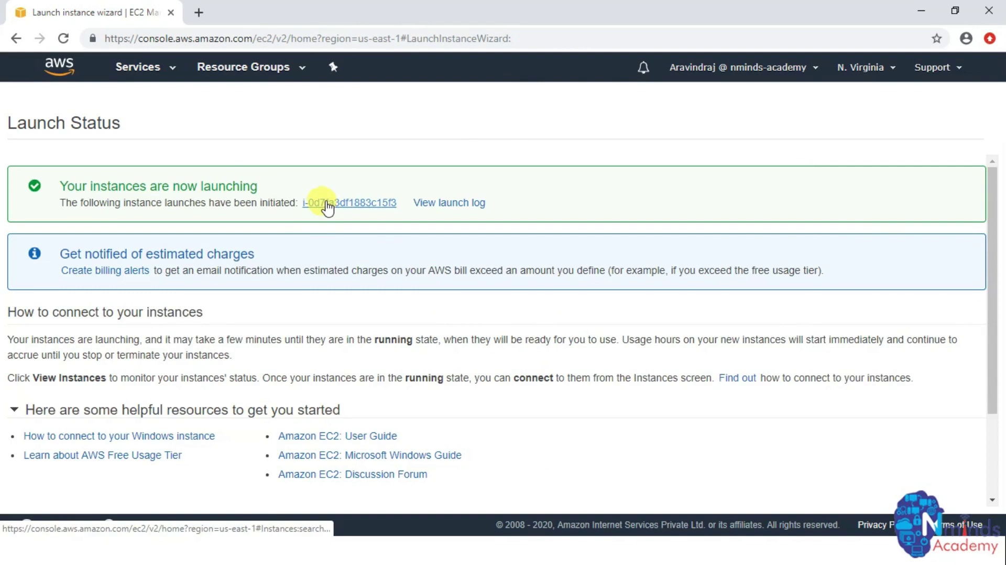
- Open the new instance's ID link in the Instances view
{"action": "left_click_drag", "start_coordinate": [300, 204], "coordinate": [406, 209]}
{"action": "left_click", "coordinate": [379, 209]}
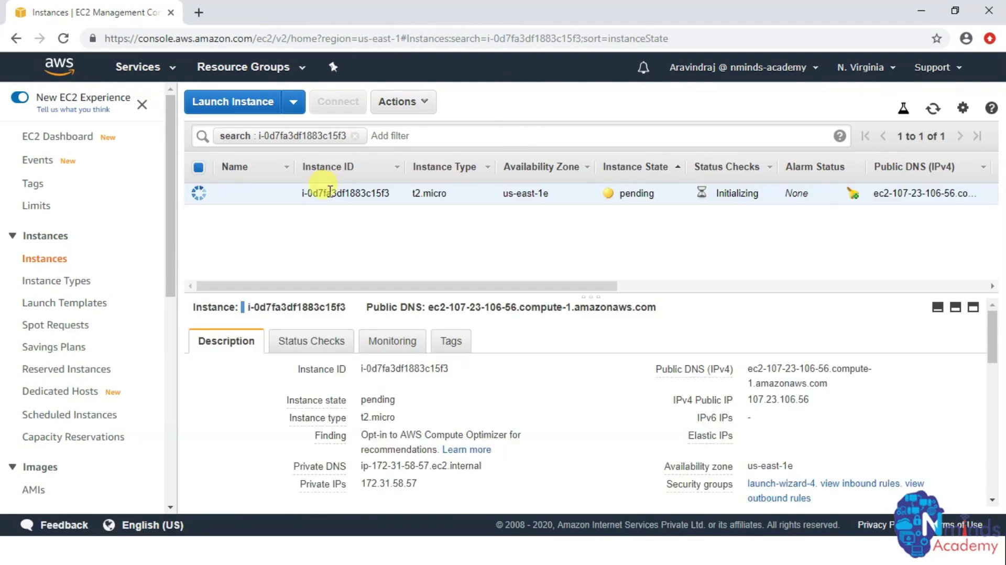
- Enlarge the details pane and copy the running instance's public IP 107.23.106.56
{"action": "left_click", "coordinate": [656, 286]}
{"action": "left_click", "coordinate": [465, 286]}
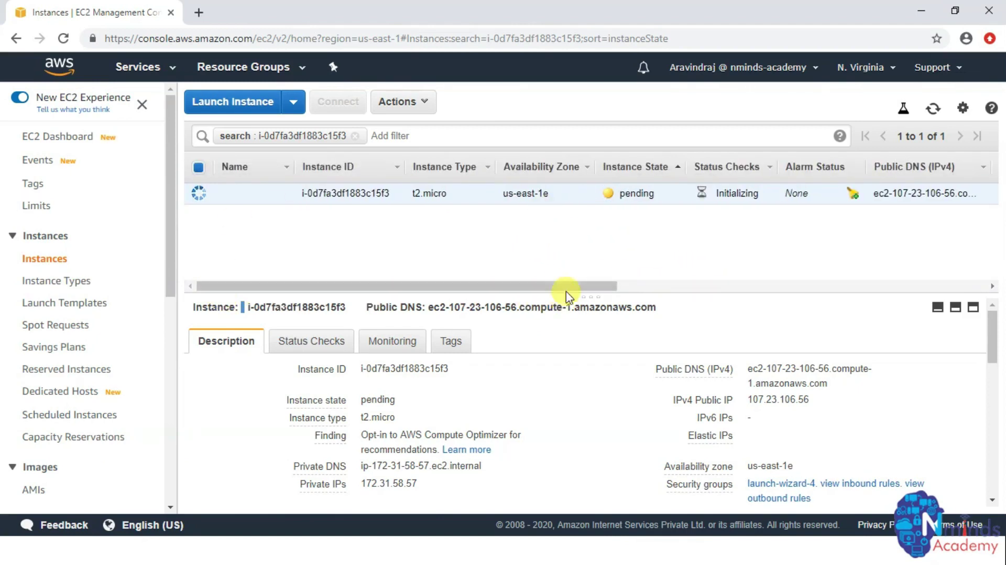
{"action": "left_click_drag", "start_coordinate": [565, 291], "coordinate": [565, 240]}
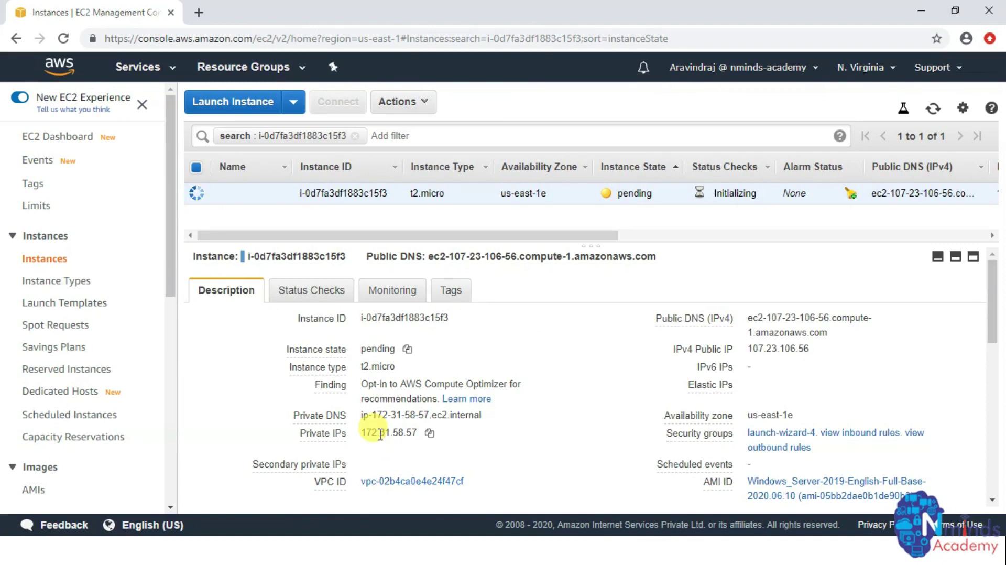
{"action": "mouse_move", "coordinate": [699, 411]}
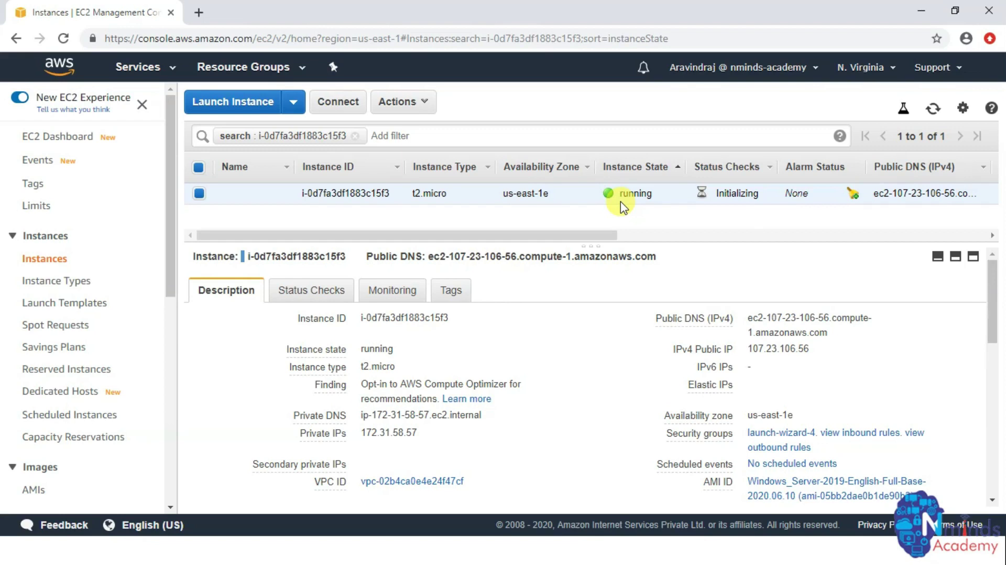
{"action": "left_click_drag", "start_coordinate": [748, 349], "coordinate": [809, 361]}
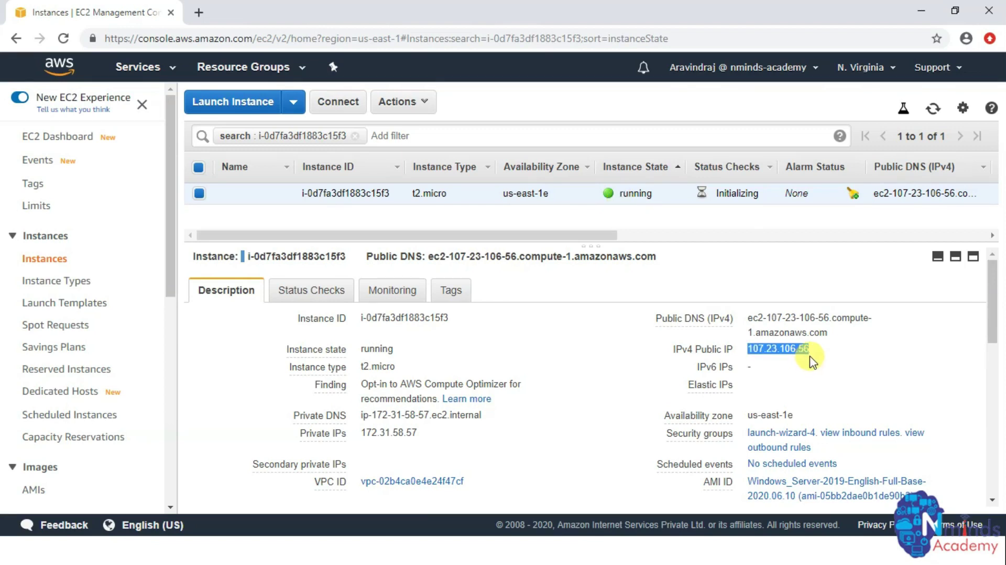
{"action": "left_click", "coordinate": [820, 350]}
{"action": "left_click", "coordinate": [820, 350]}
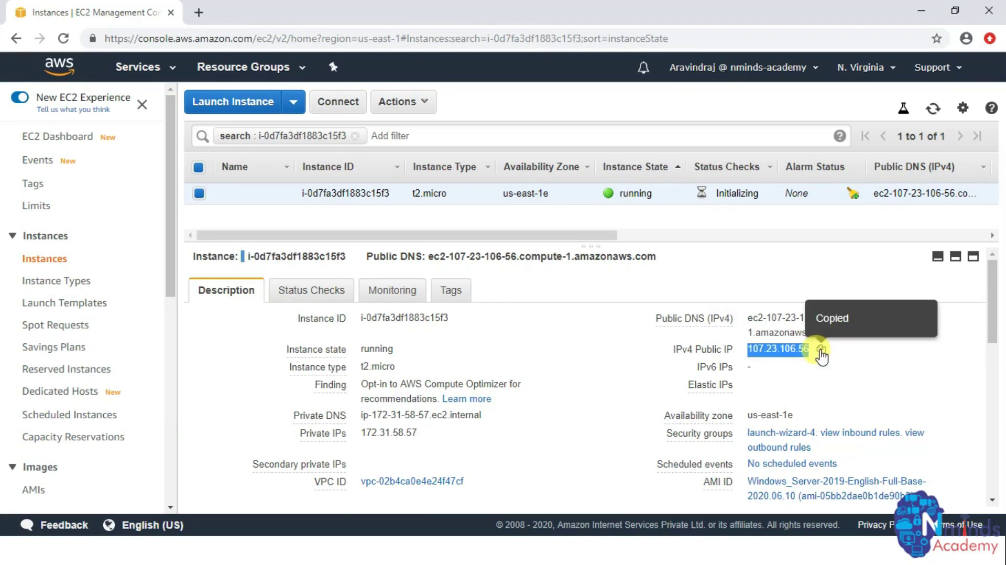
- Start the Remote Desktop client (mstsc) from the Run prompt
{"action": "key", "text": "super+r"}
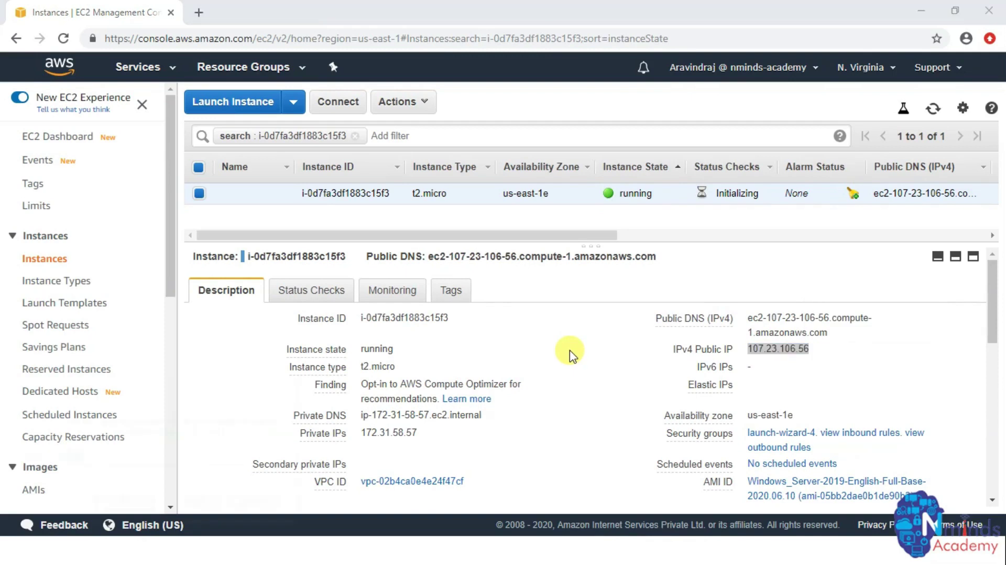
{"action": "type", "text": "ms"}
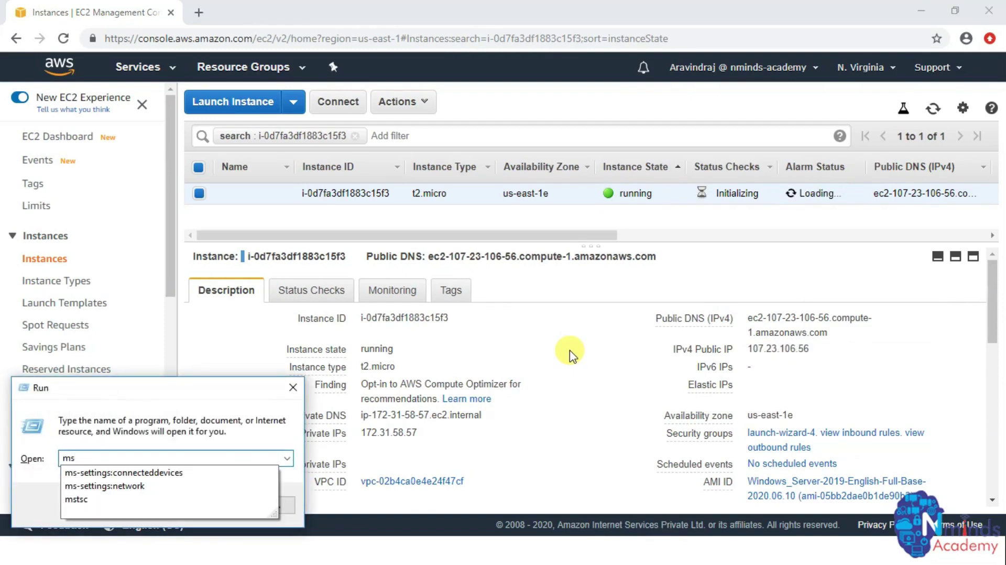
{"action": "key", "text": "Down"}
{"action": "key", "text": "Down"}
{"action": "key", "text": "Down"}
{"action": "key", "text": "Return"}
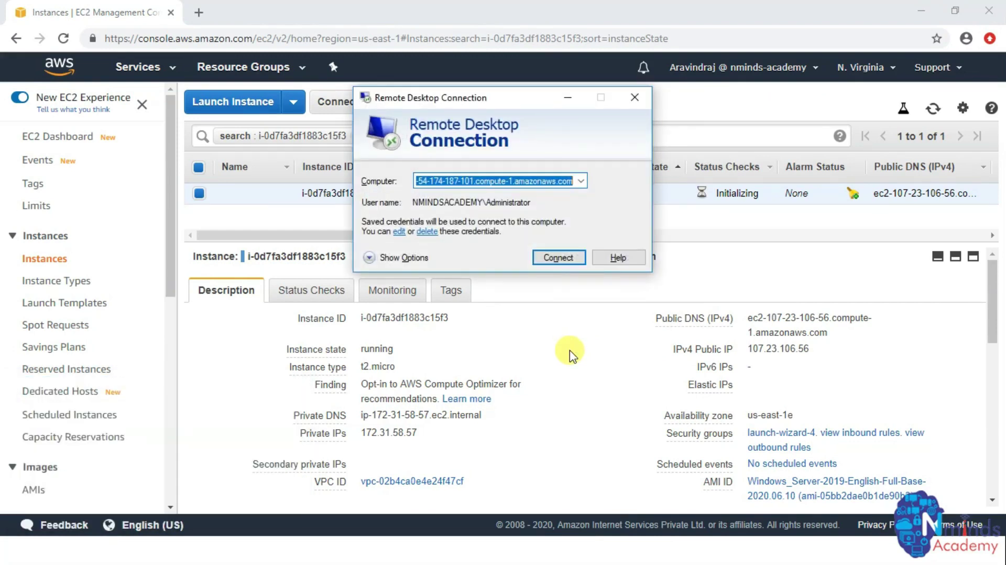
- Connect Remote Desktop to 107.23.106.56 as Administrator, then return to the EC2 console
{"action": "key", "text": "ctrl+v"}
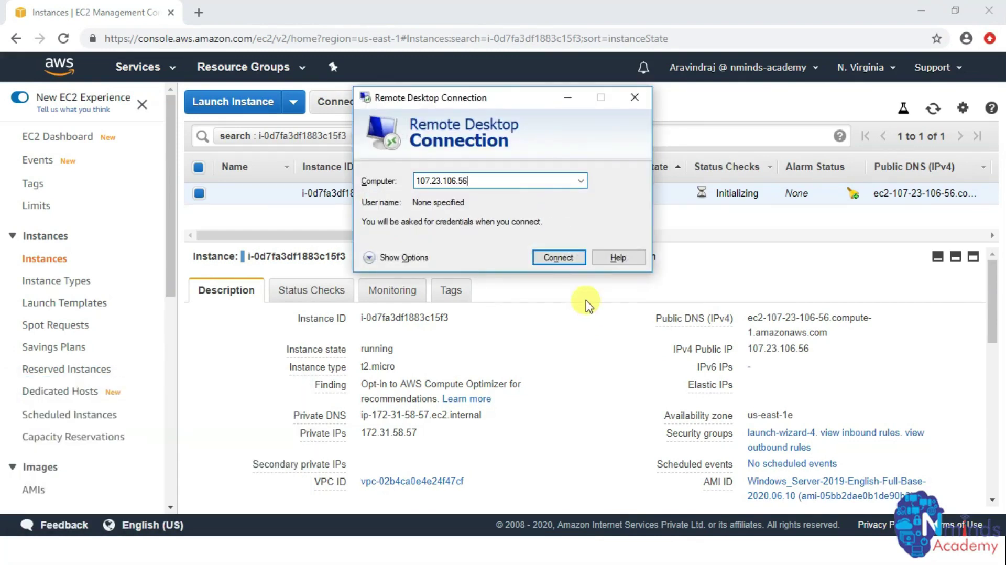
{"action": "left_click", "coordinate": [562, 259]}
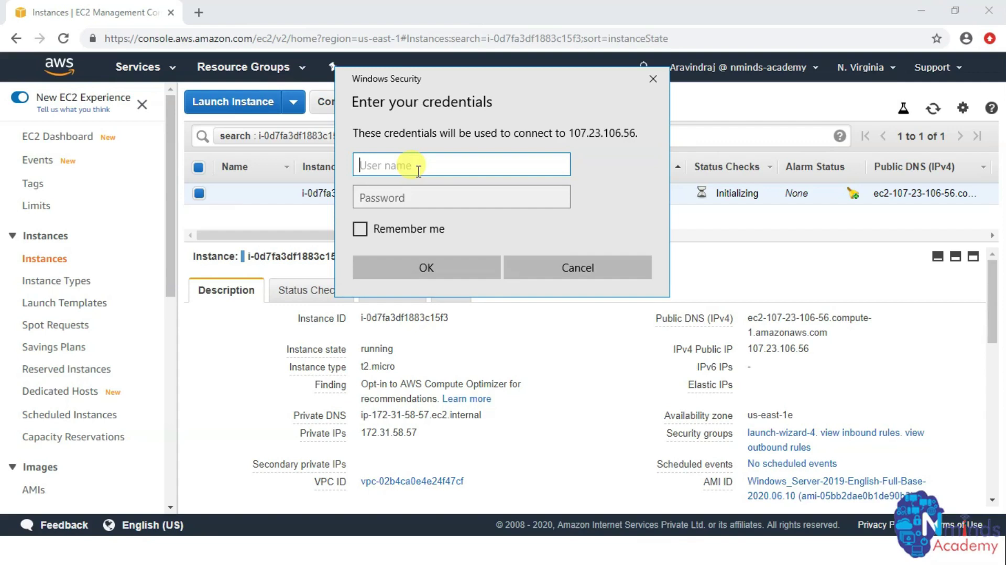
{"action": "type", "text": "Administrator"}
{"action": "key", "text": "Tab"}
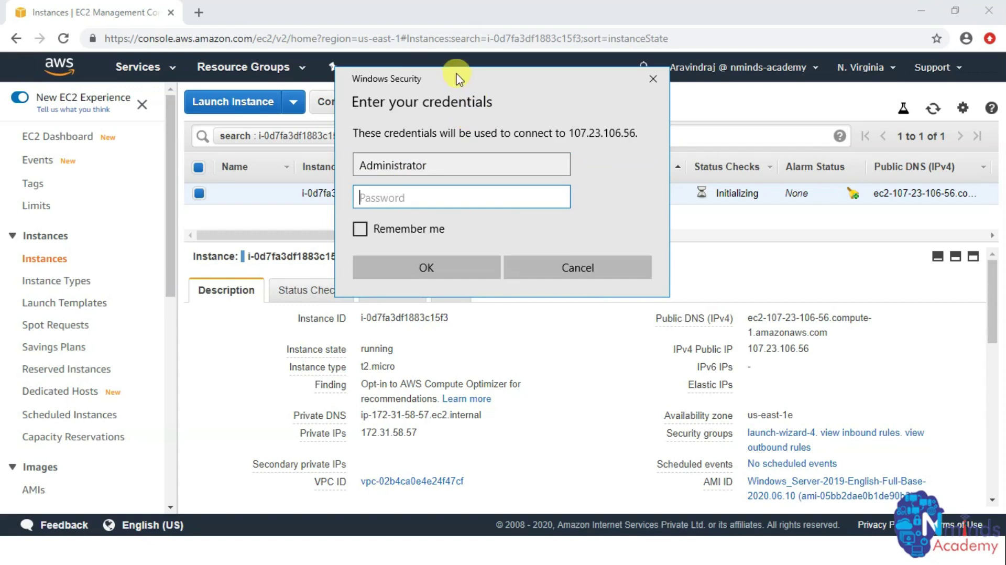
{"action": "left_click_drag", "start_coordinate": [459, 79], "coordinate": [514, 134]}
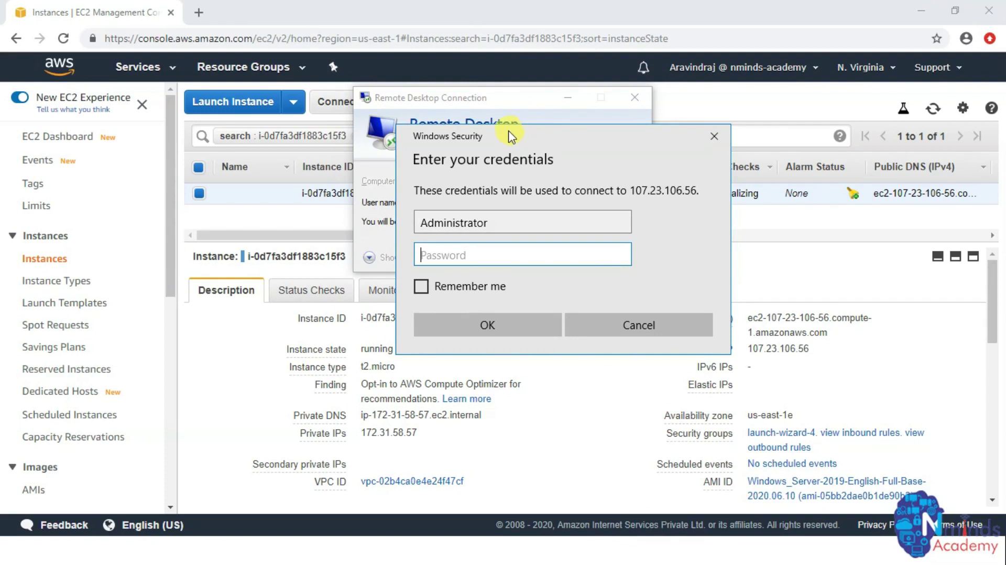
{"action": "left_click", "coordinate": [292, 218]}
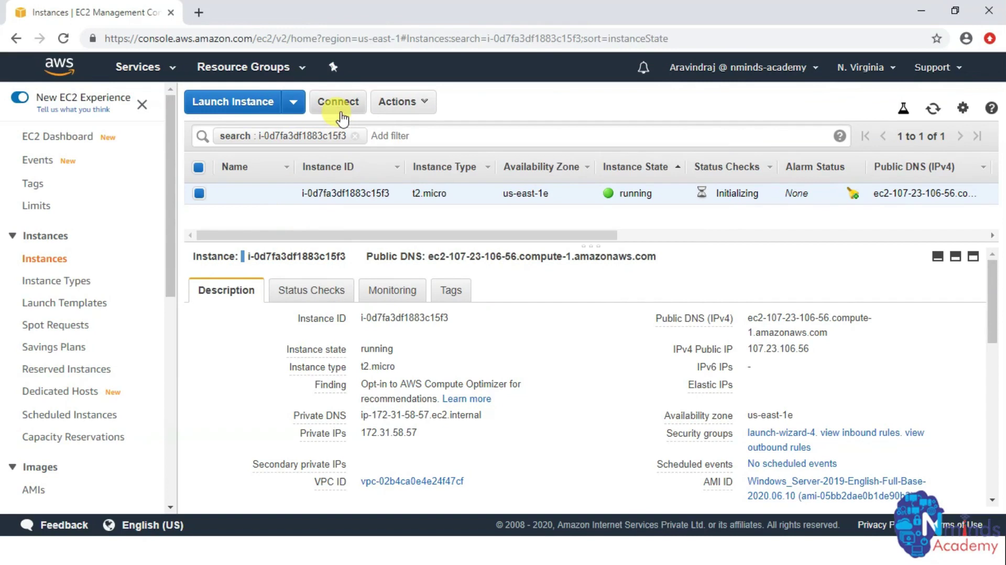
- View the instance's connection details with public DNS and user name
{"action": "left_click", "coordinate": [338, 111]}
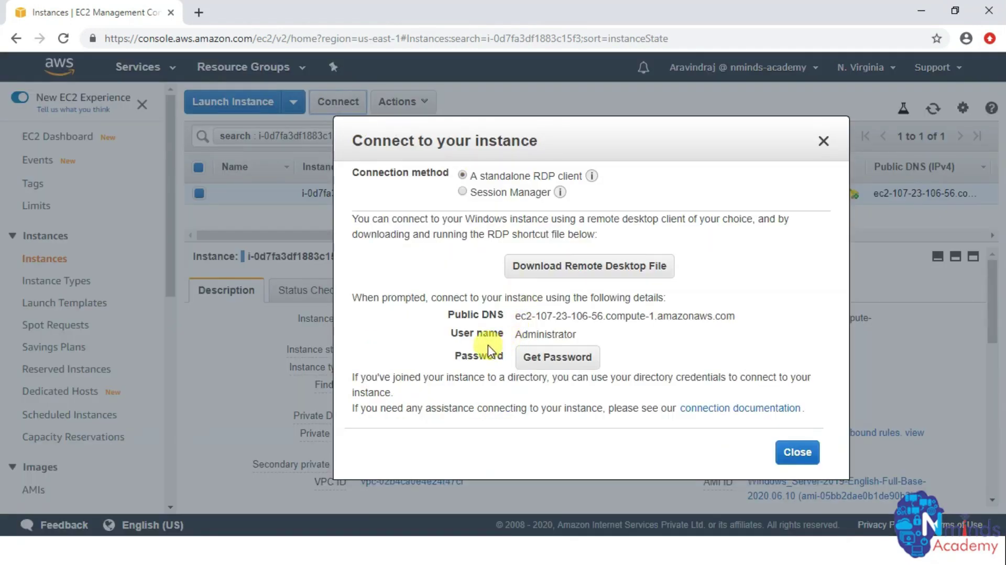
{"action": "left_click_drag", "start_coordinate": [517, 317], "coordinate": [644, 339]}
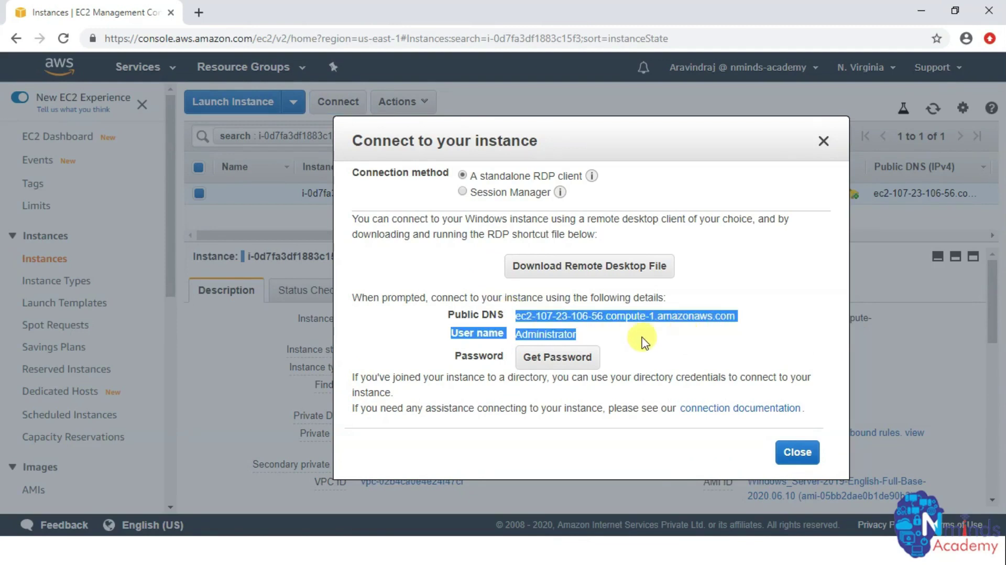
{"action": "left_click", "coordinate": [546, 331]}
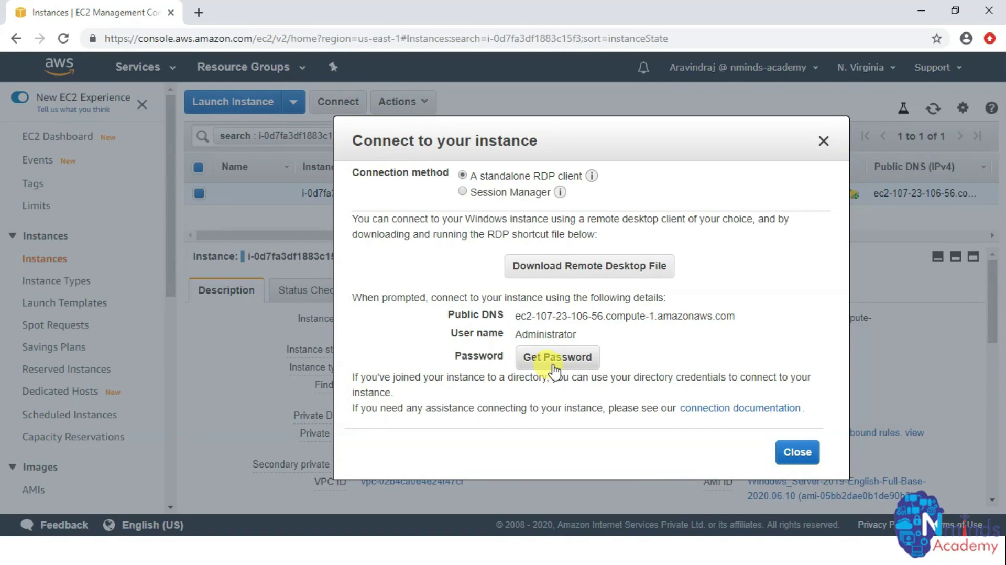
- Decrypt the Administrator password using the Nminds-FTP.pem key file
{"action": "left_click", "coordinate": [554, 365]}
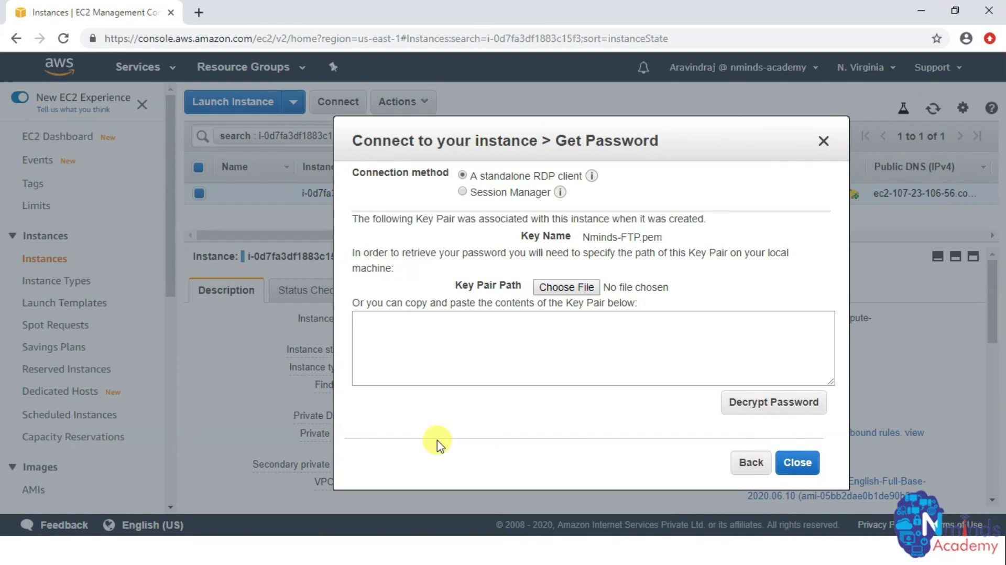
{"action": "left_click_drag", "start_coordinate": [456, 284], "coordinate": [524, 288]}
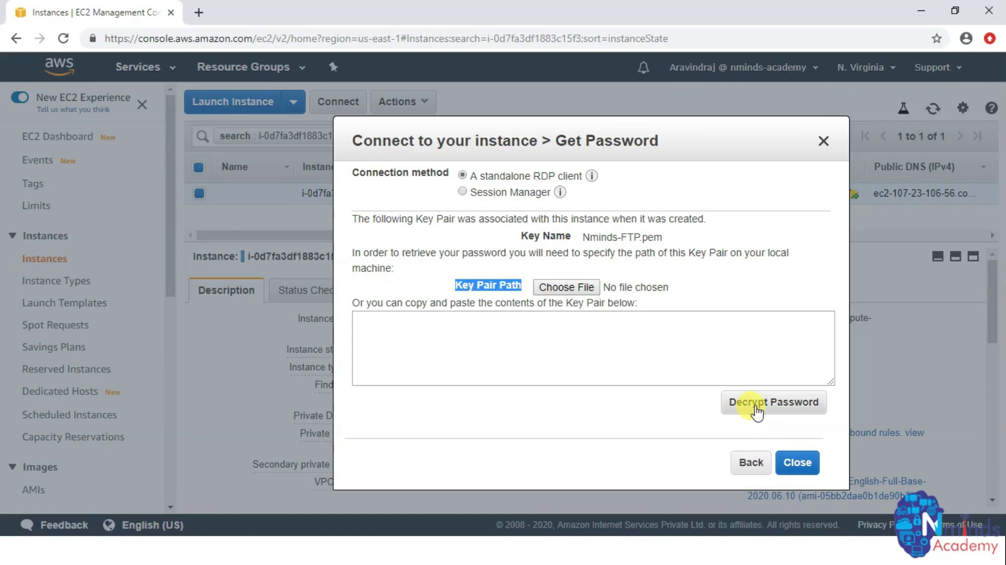
{"action": "left_click", "coordinate": [582, 294]}
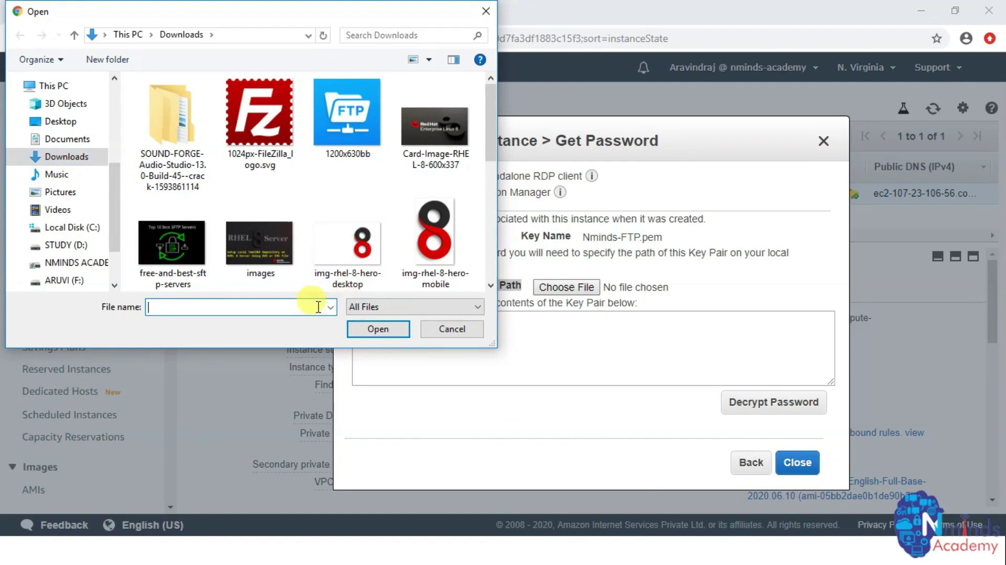
{"action": "type", "text": "N"}
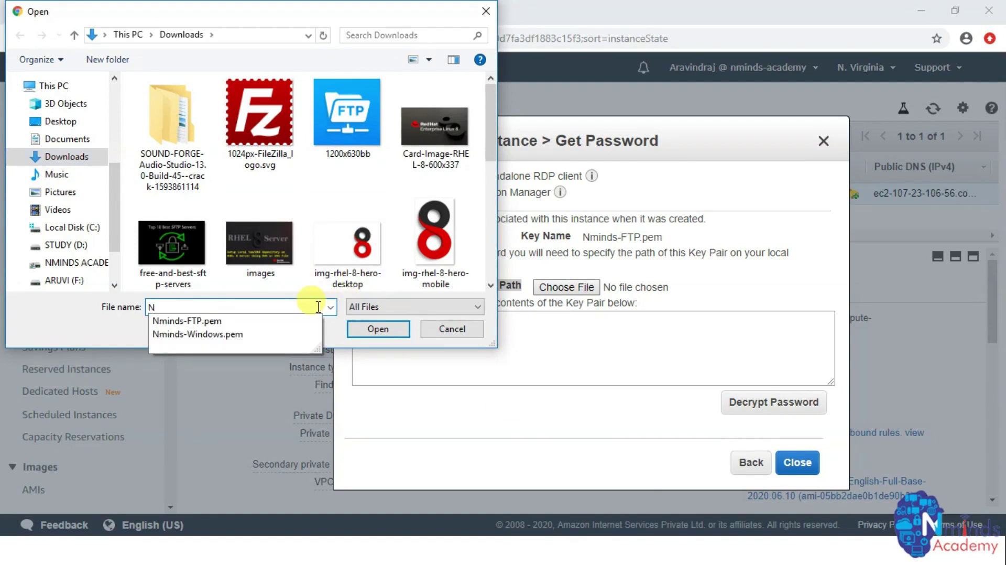
{"action": "left_click", "coordinate": [242, 320]}
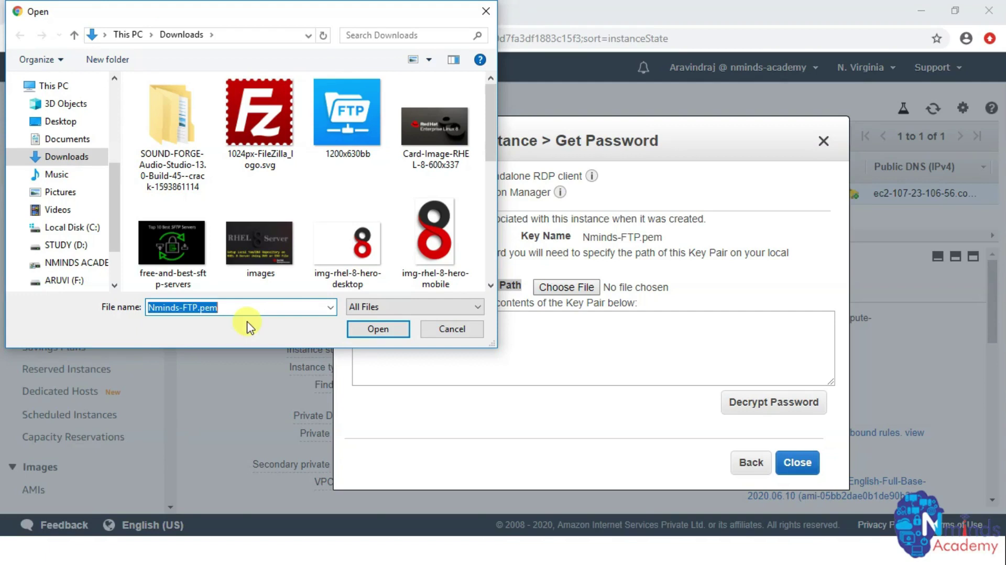
{"action": "left_click", "coordinate": [381, 328]}
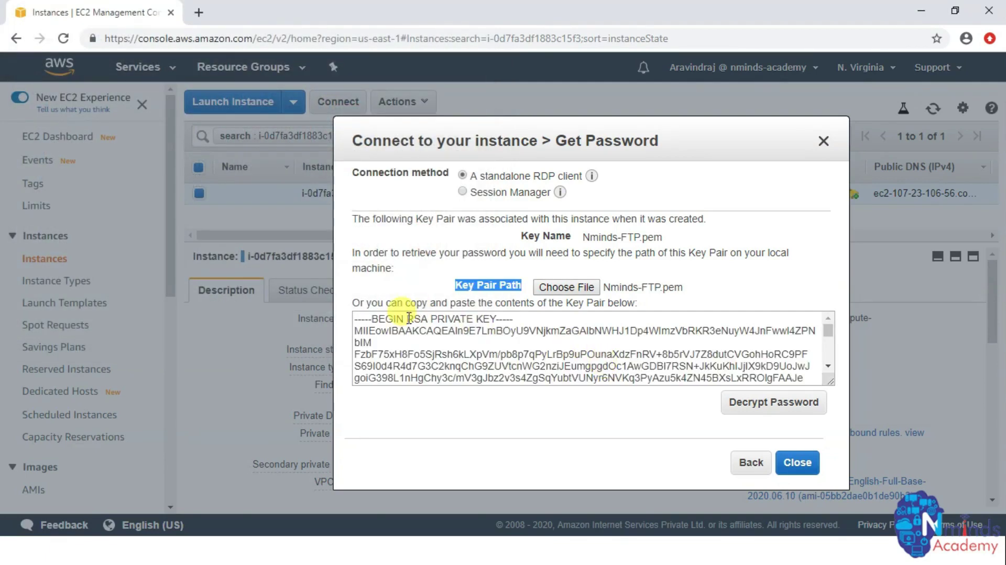
{"action": "left_click", "coordinate": [759, 410]}
- Copy the decrypted Administrator password and close the connection dialog
{"action": "mouse_move", "coordinate": [697, 367]}
{"action": "left_click", "coordinate": [721, 353]}
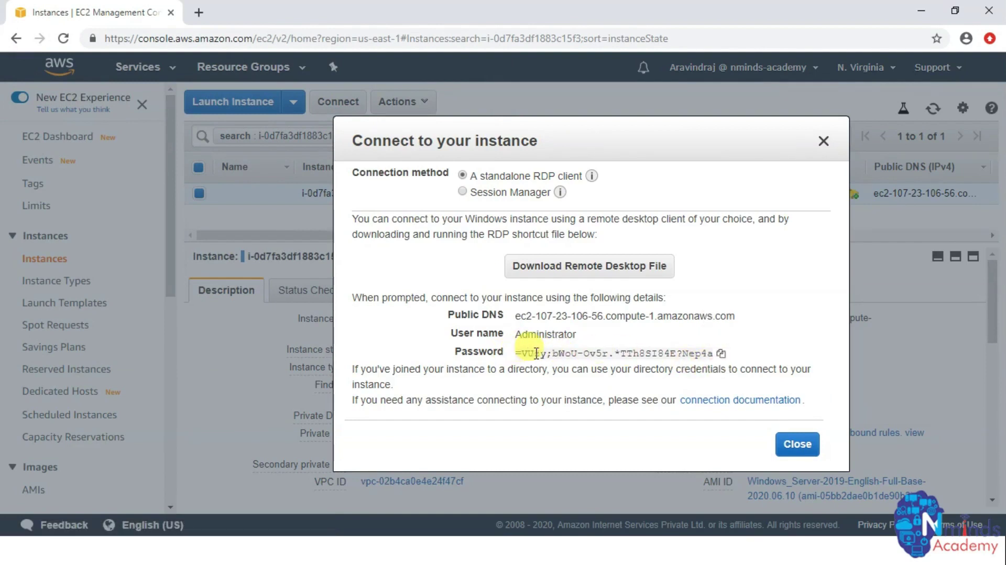
{"action": "left_click", "coordinate": [722, 353]}
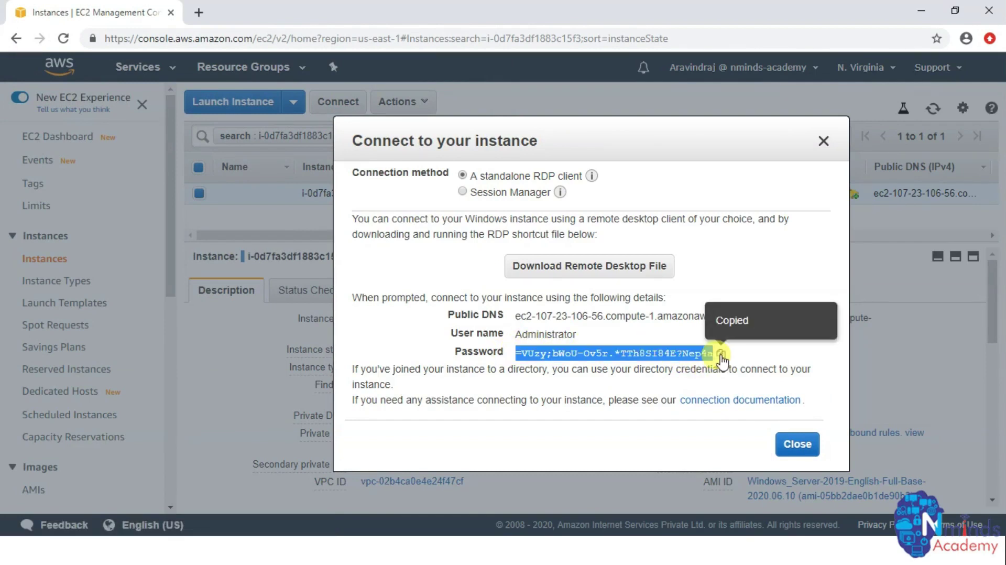
{"action": "left_click", "coordinate": [797, 444]}
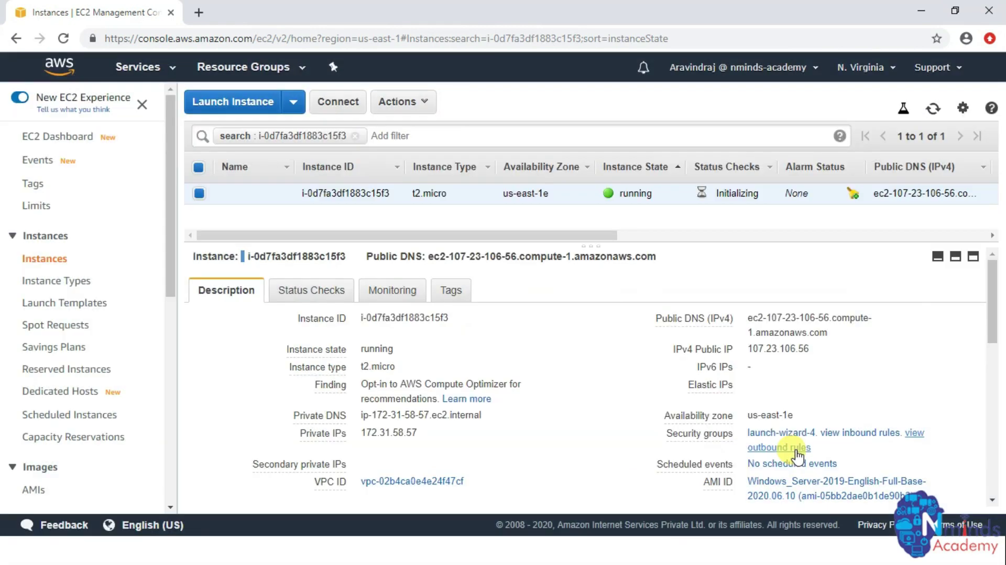
- Sign in to 107.23.106.56 with the pasted administrator password and accept the untrusted certificate
{"action": "key", "text": "alt+Tab"}
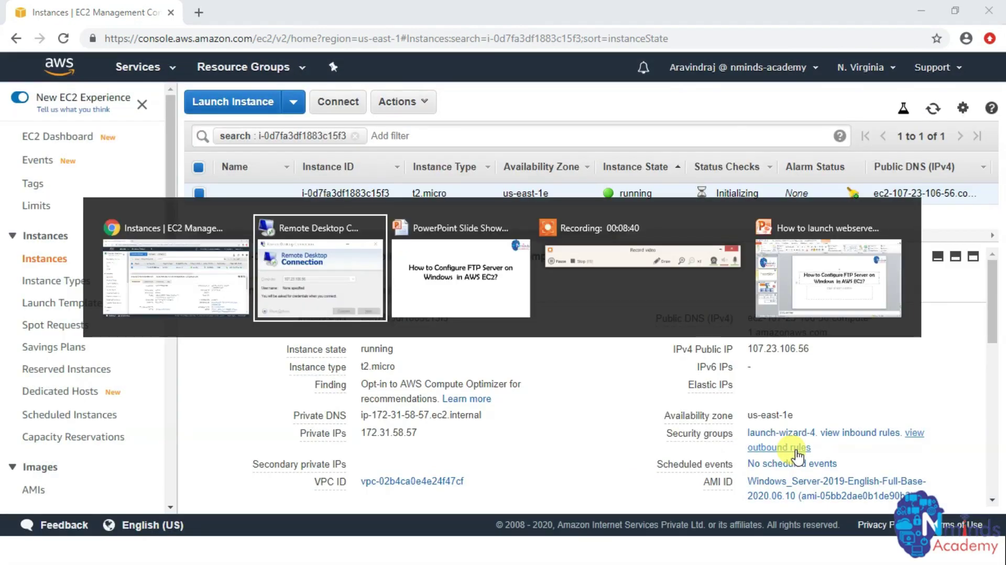
{"action": "right_click", "coordinate": [471, 259]}
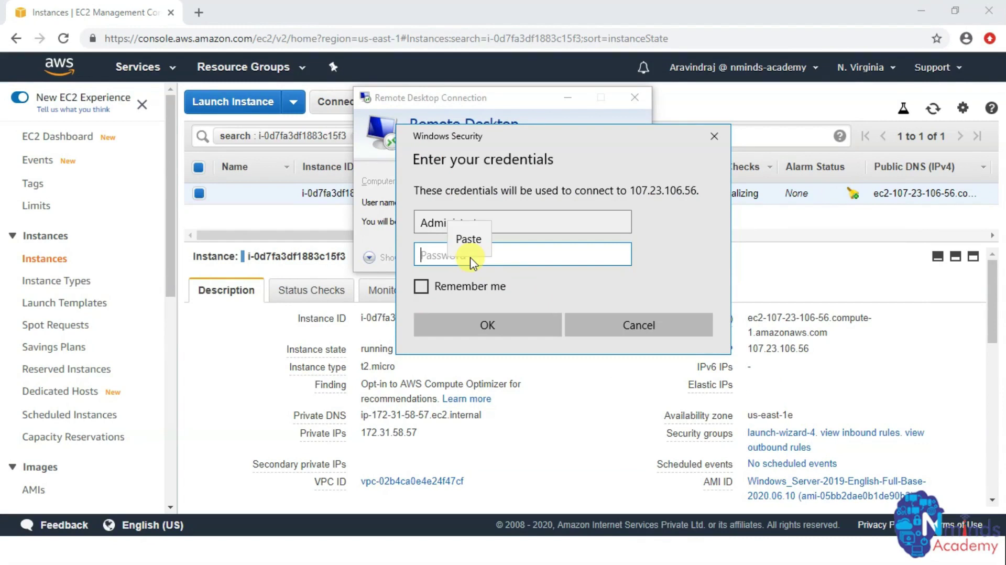
{"action": "left_click", "coordinate": [468, 238]}
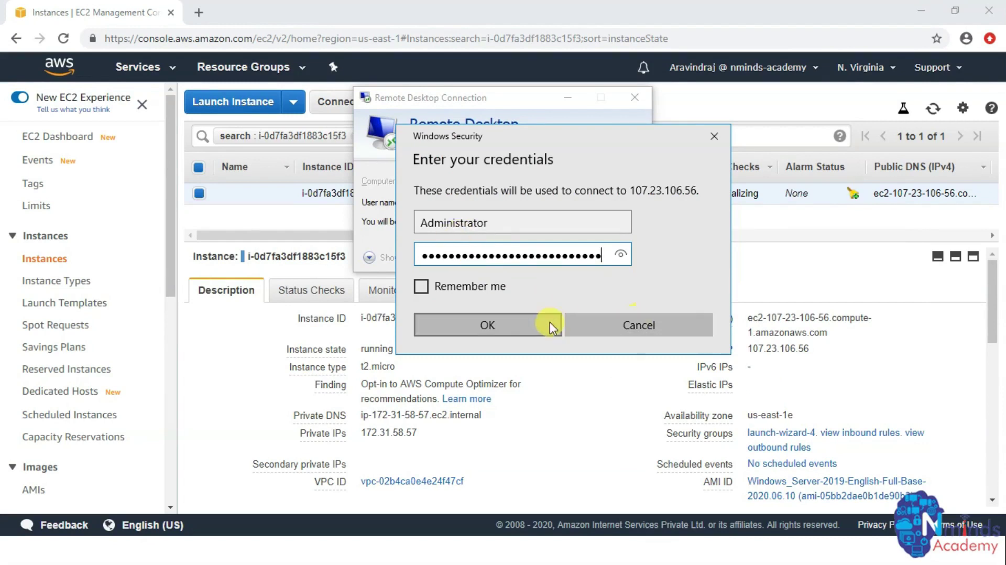
{"action": "left_click", "coordinate": [487, 322]}
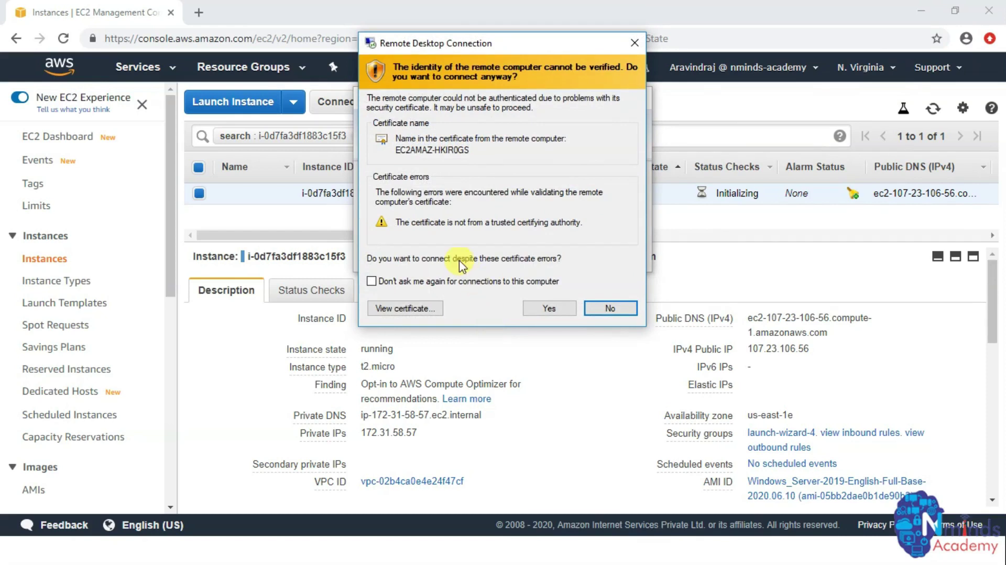
{"action": "left_click", "coordinate": [533, 308]}
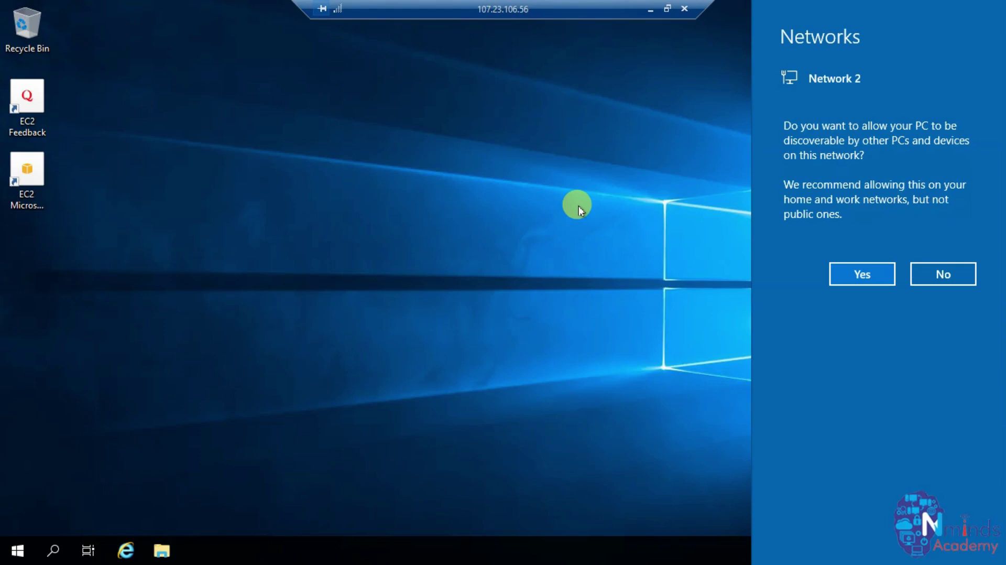
- Allow network discovery, refresh the desktop twice to show the t2.micro details, and open Start
{"action": "left_click", "coordinate": [844, 274]}
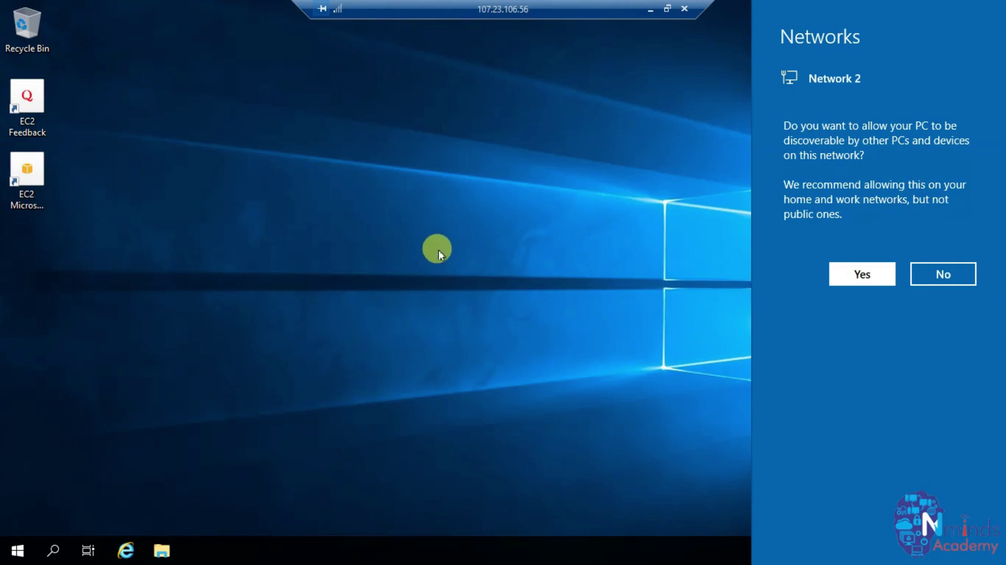
{"action": "right_click", "coordinate": [442, 172]}
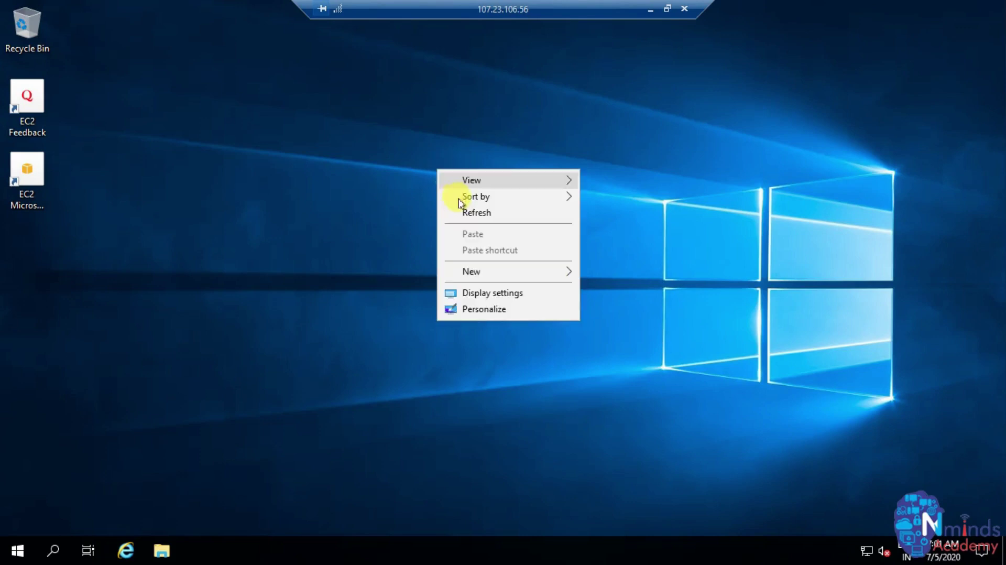
{"action": "left_click", "coordinate": [461, 212]}
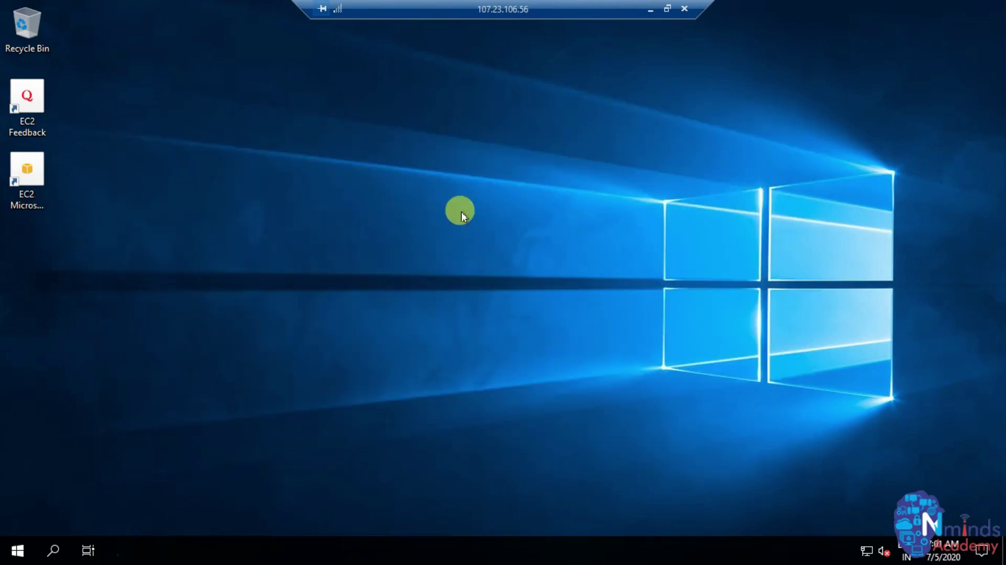
{"action": "right_click", "coordinate": [492, 206]}
{"action": "left_click", "coordinate": [505, 240]}
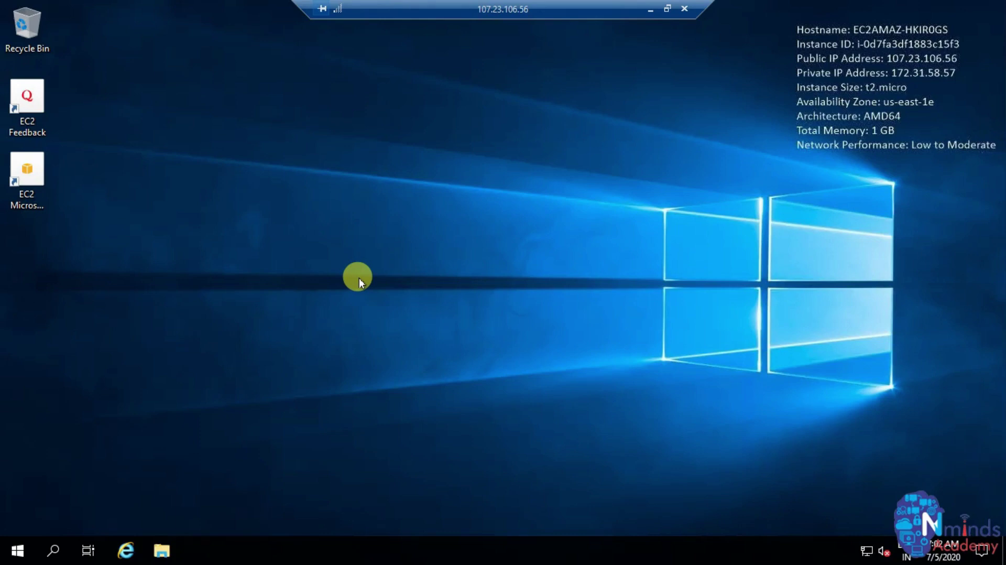
{"action": "key", "text": "super"}
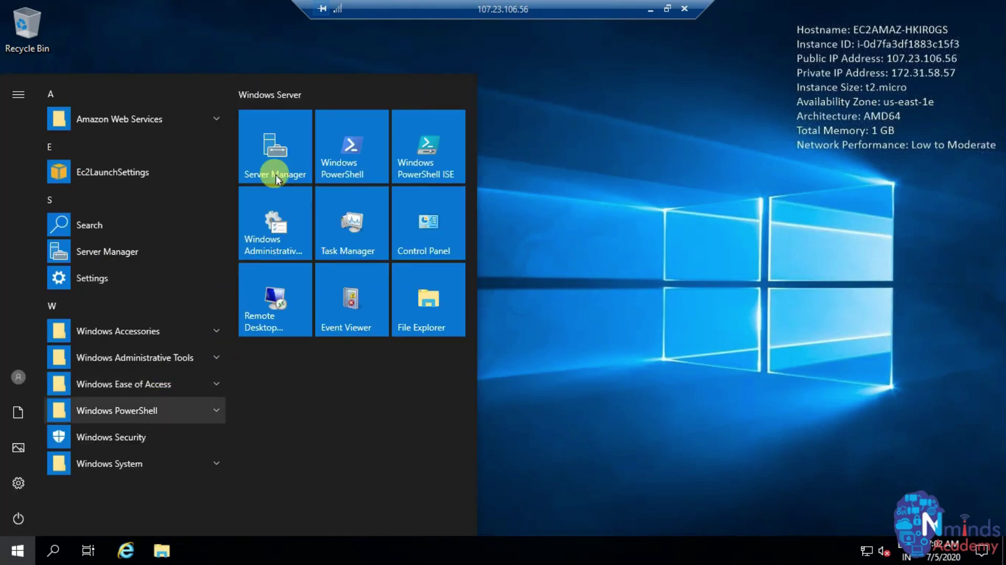
- Launch Server Manager, turn off the Windows Admin Center popup for good, and start Add Roles and Features
{"action": "left_click", "coordinate": [279, 164]}
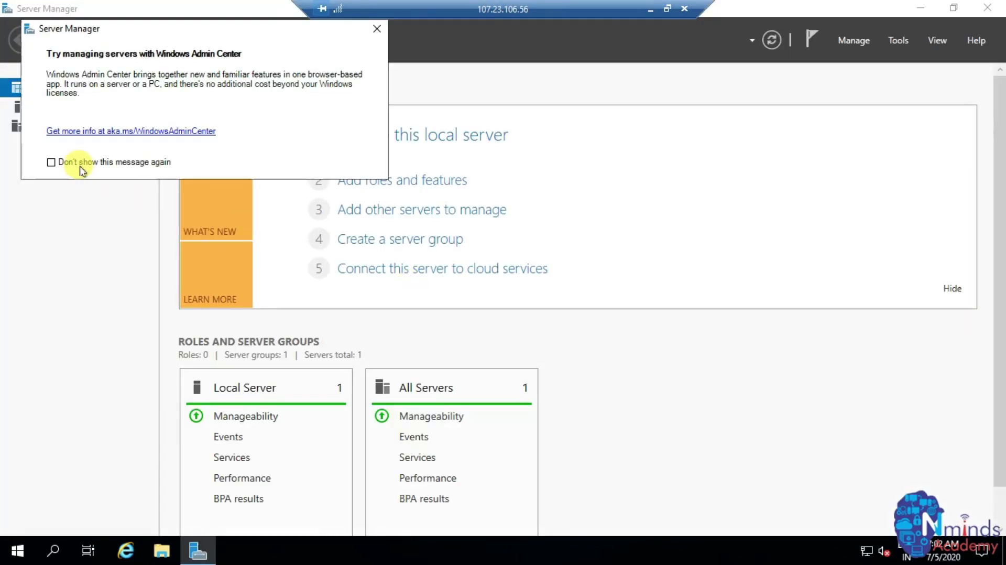
{"action": "left_click", "coordinate": [80, 164]}
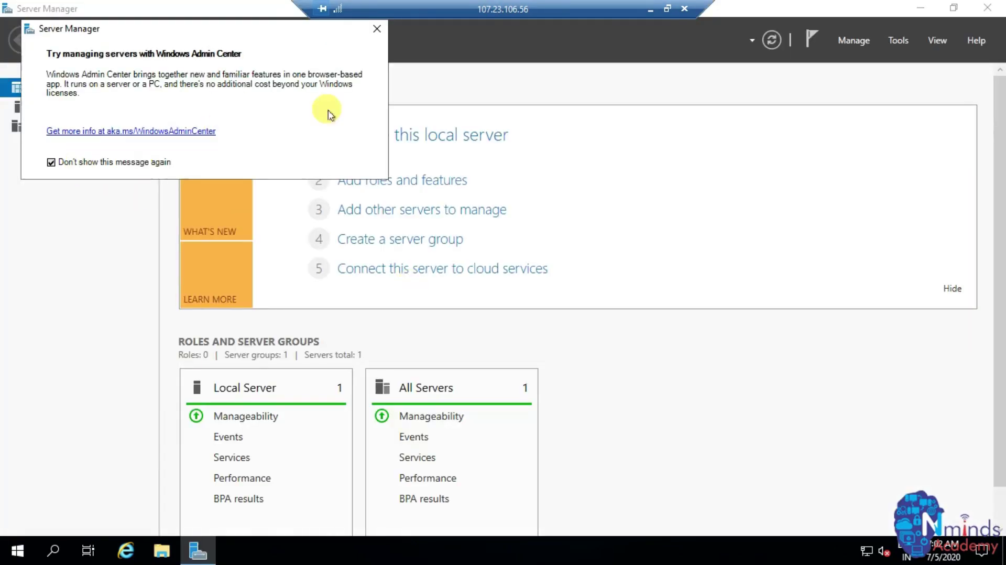
{"action": "left_click", "coordinate": [377, 28]}
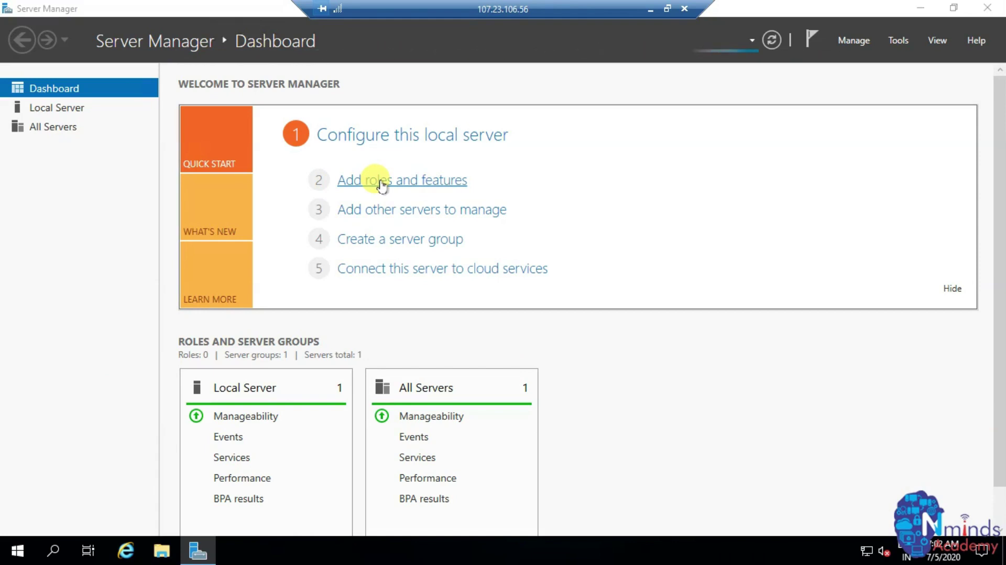
{"action": "left_click", "coordinate": [382, 184]}
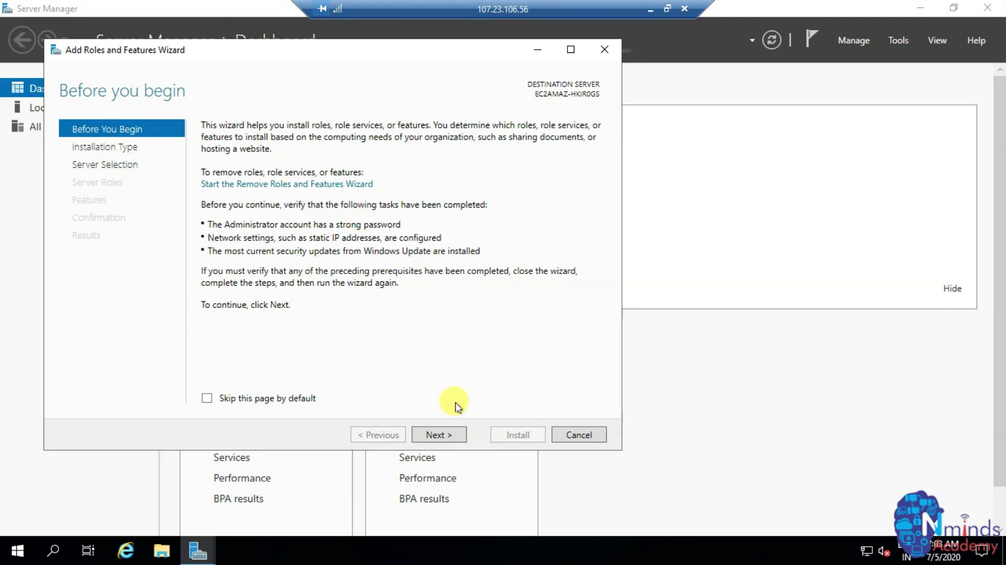
- Keep role-based installation with the local server as the destination
{"action": "left_click", "coordinate": [439, 434]}
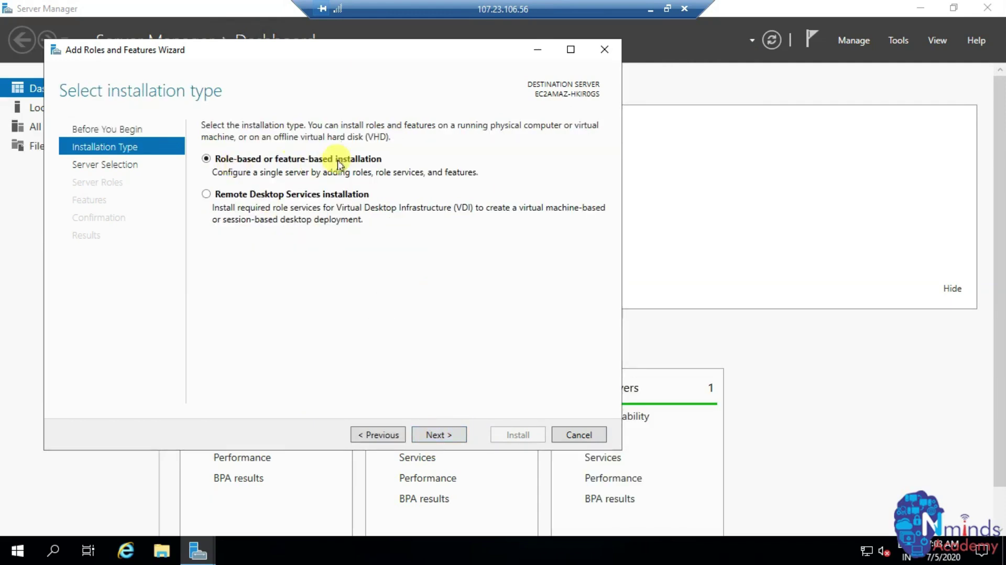
{"action": "left_click", "coordinate": [439, 435]}
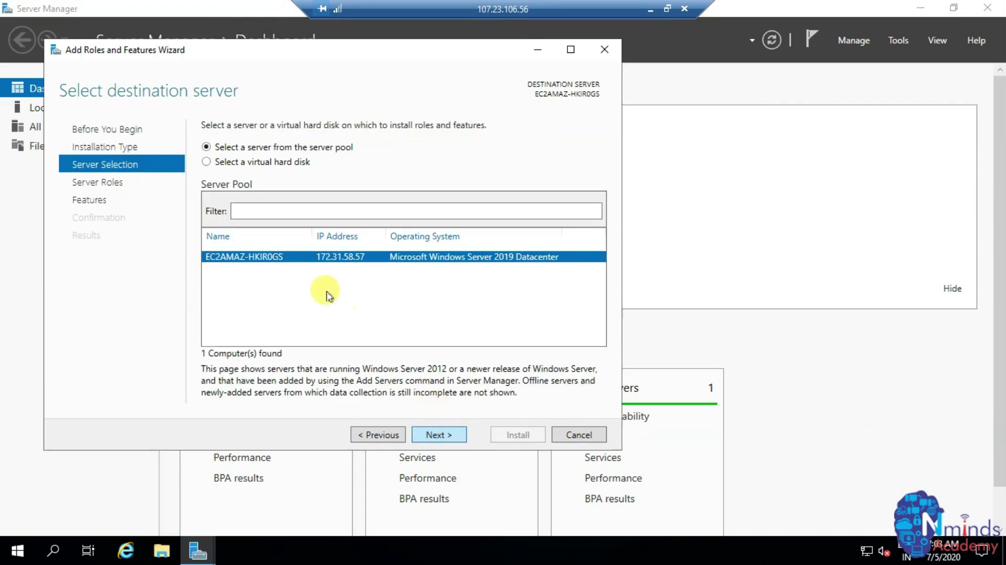
{"action": "left_click", "coordinate": [437, 435]}
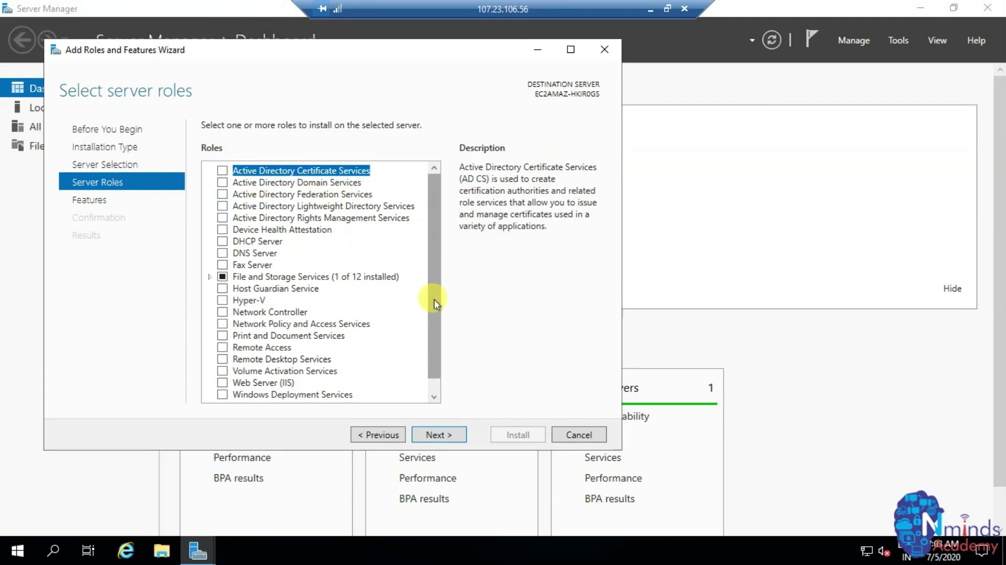
- Select the Web Server (IIS) role with its IIS Management Console, skipping extra features
{"action": "left_click_drag", "start_coordinate": [433, 296], "coordinate": [434, 348]}
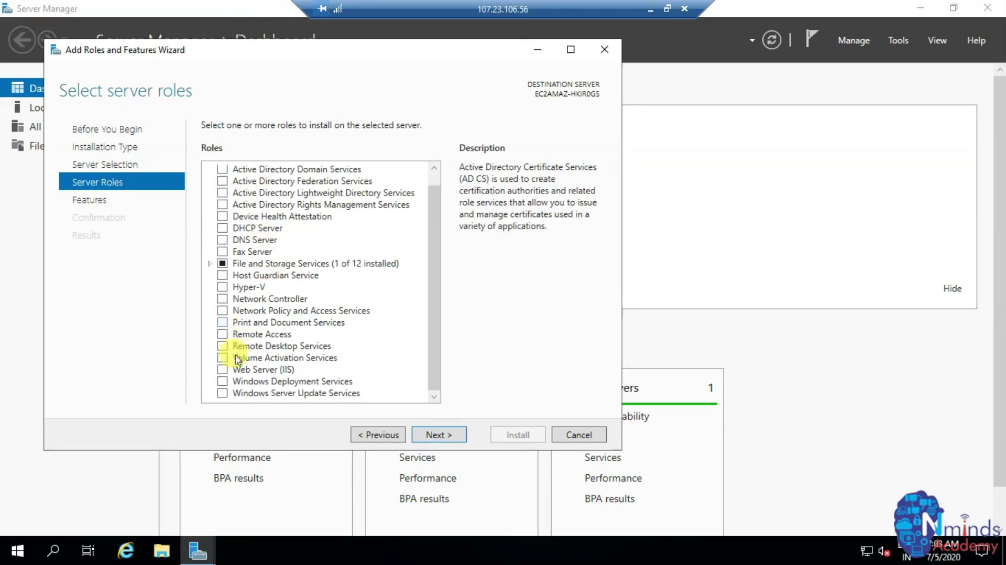
{"action": "left_click", "coordinate": [223, 371]}
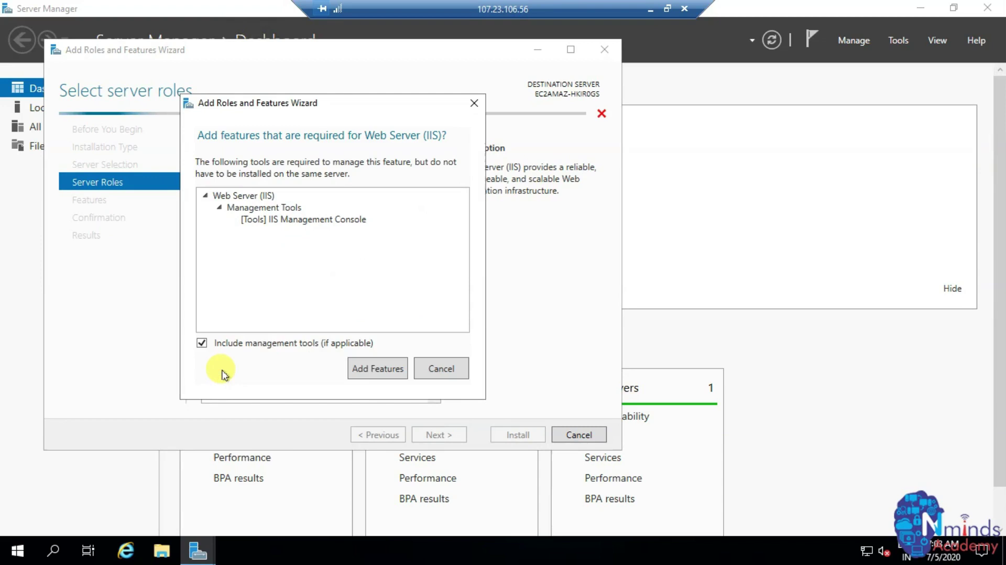
{"action": "left_click", "coordinate": [366, 370]}
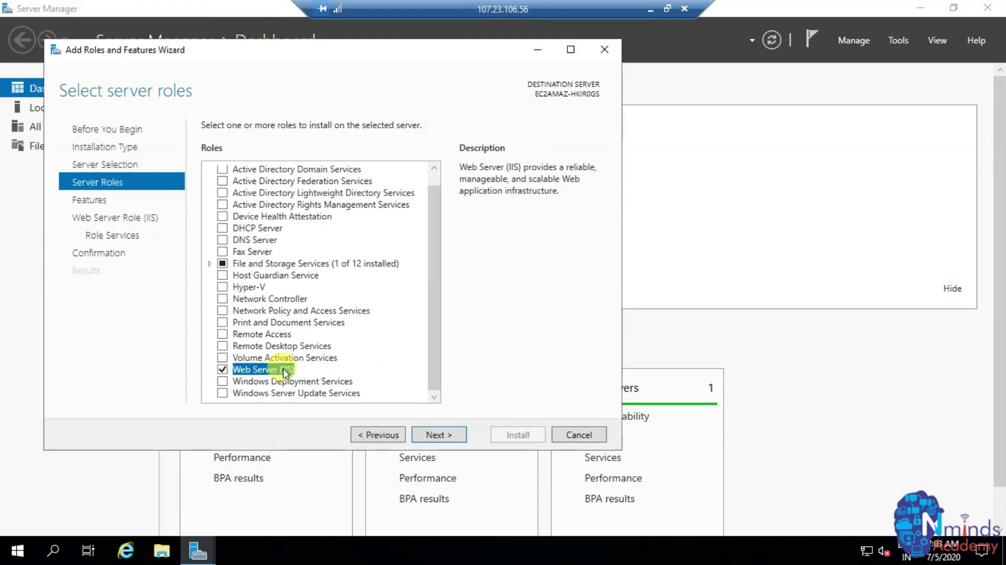
{"action": "left_click", "coordinate": [439, 435]}
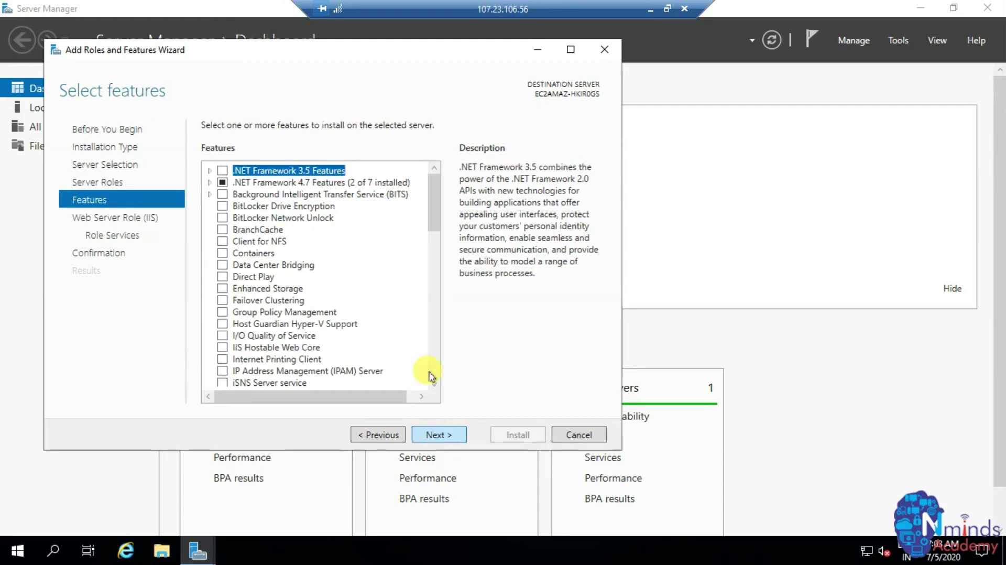
{"action": "left_click", "coordinate": [289, 300]}
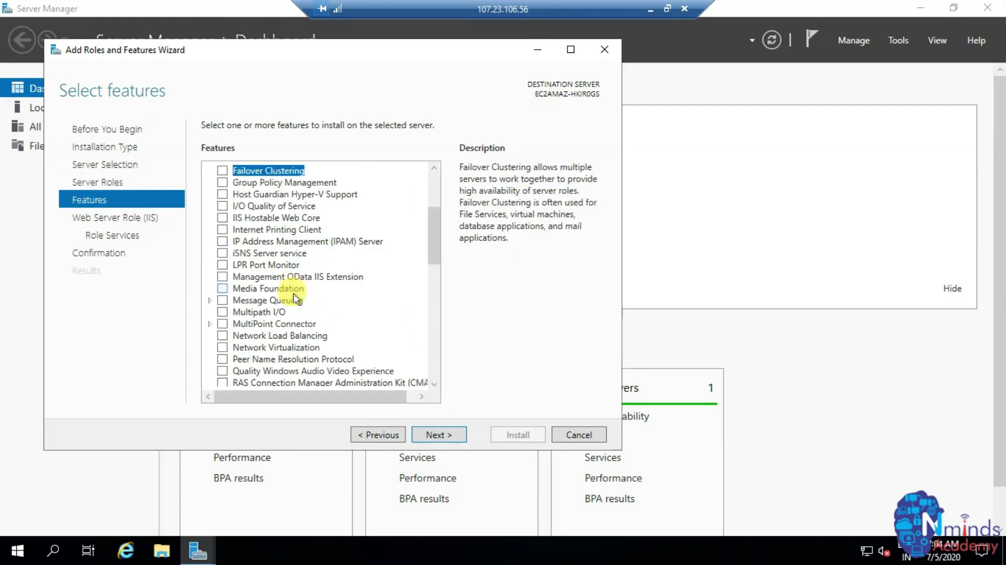
{"action": "left_click", "coordinate": [461, 436]}
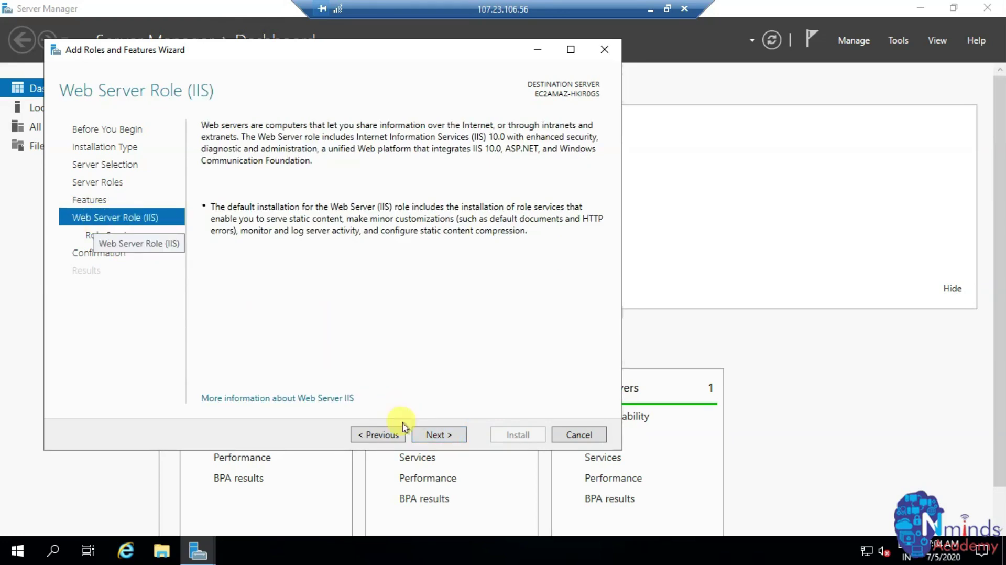
- Tick FTP Server with FTP Service among the IIS role services and proceed to confirmation
{"action": "left_click", "coordinate": [448, 439]}
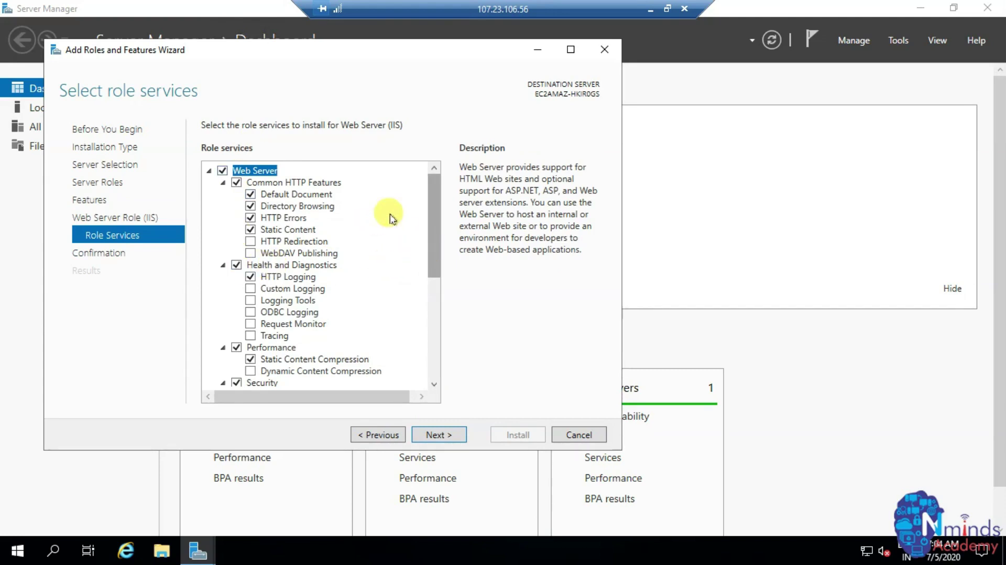
{"action": "left_click_drag", "start_coordinate": [432, 280], "coordinate": [424, 379]}
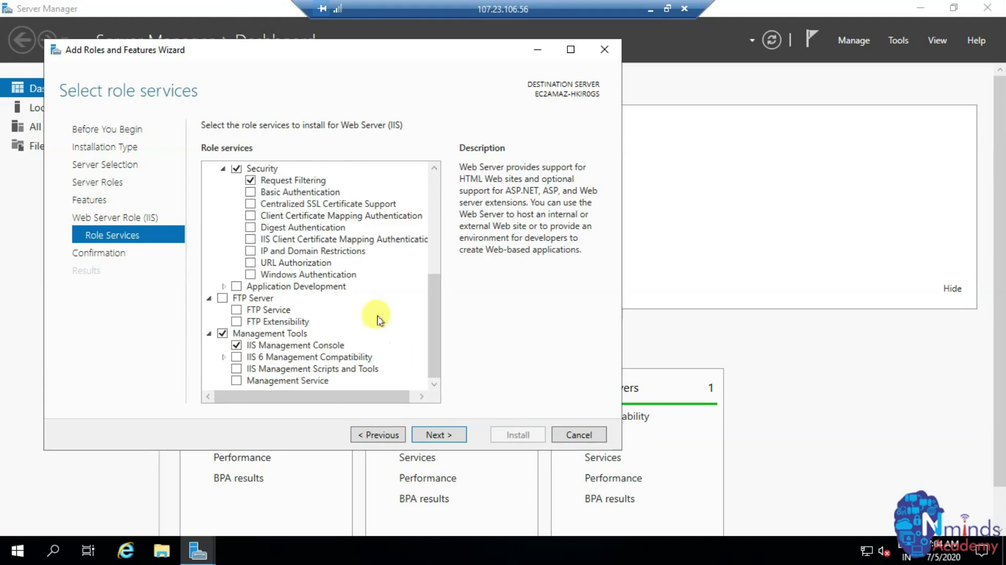
{"action": "left_click", "coordinate": [237, 310]}
{"action": "left_click", "coordinate": [236, 309]}
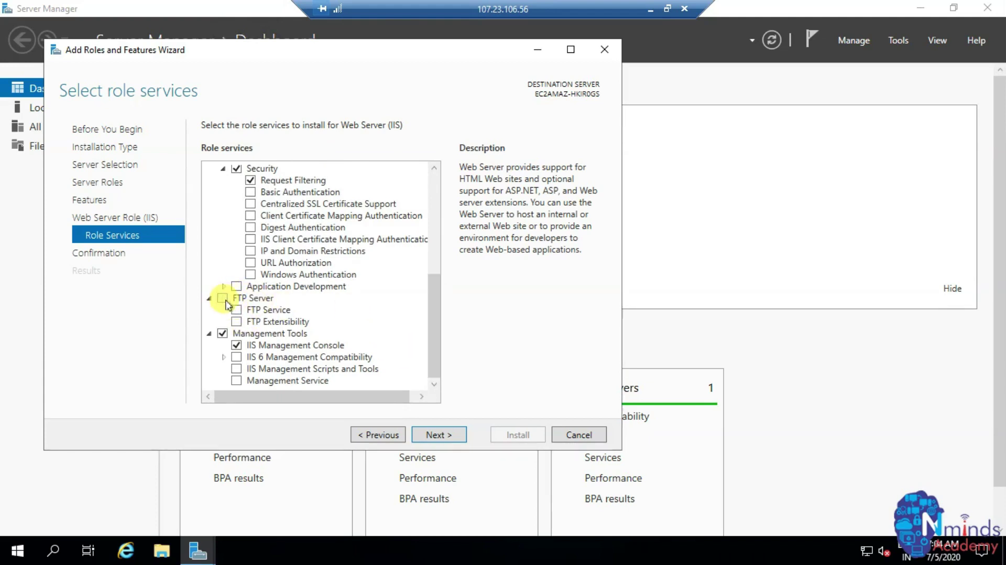
{"action": "left_click_drag", "start_coordinate": [432, 346], "coordinate": [432, 192]}
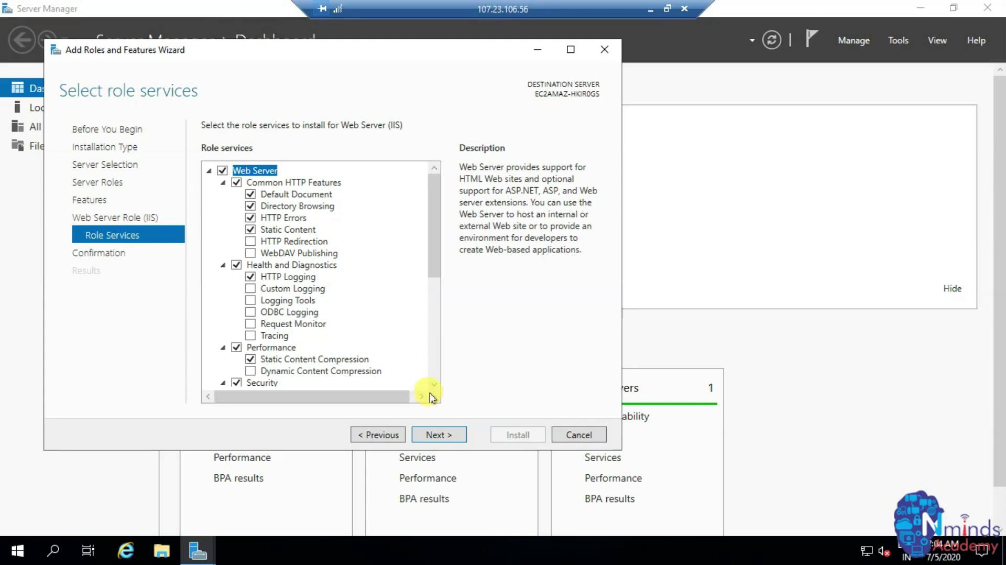
{"action": "scroll", "coordinate": [431, 386], "scroll_direction": "down", "scroll_amount": 6}
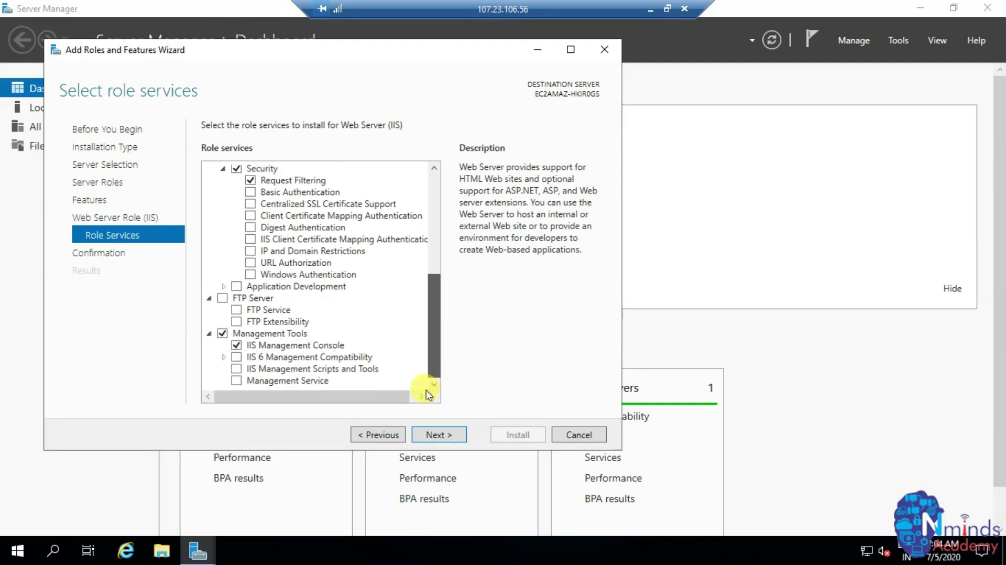
{"action": "left_click", "coordinate": [221, 300]}
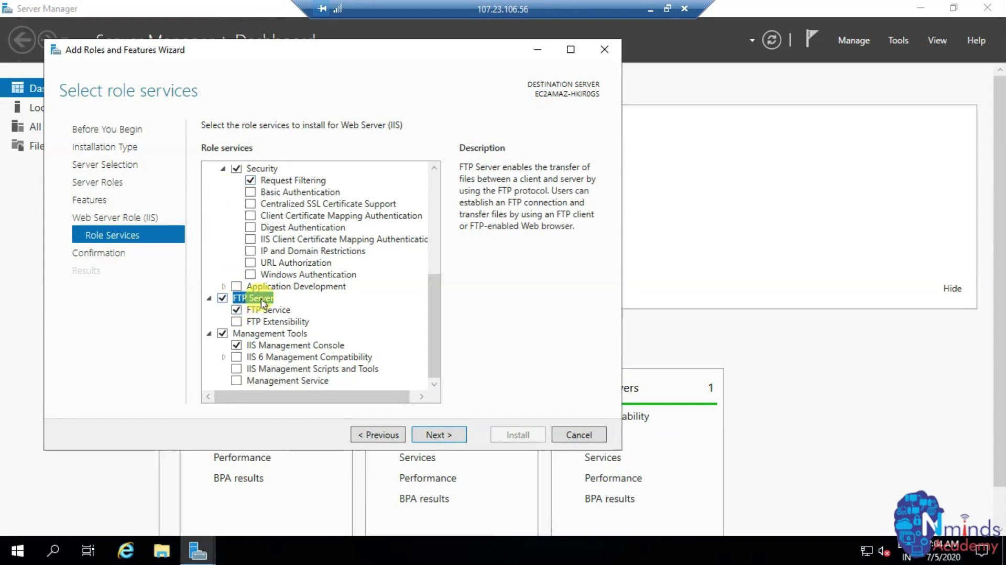
{"action": "left_click", "coordinate": [439, 436]}
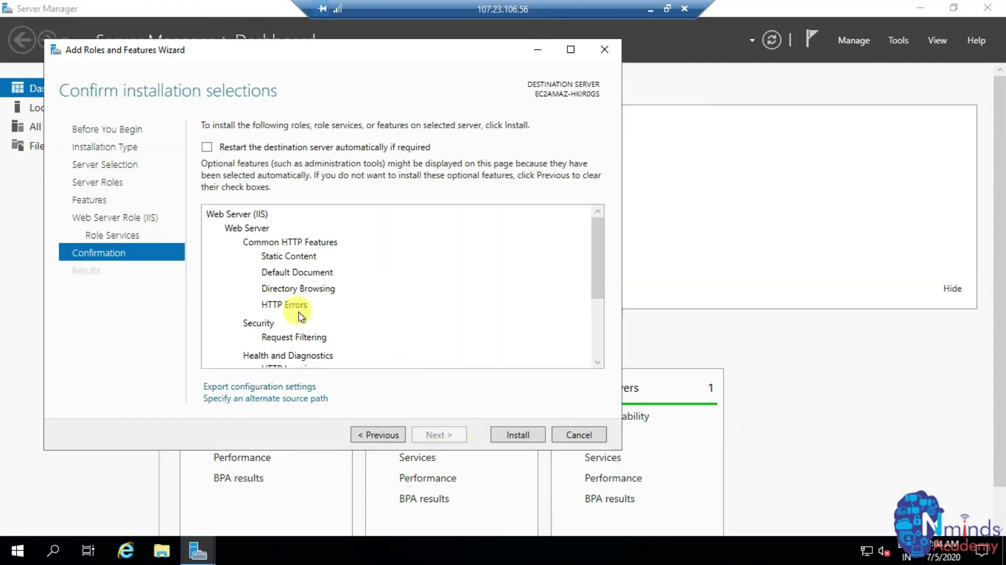
- Install the selected IIS and FTP role services and close the wizard once it succeeds
{"action": "left_click", "coordinate": [518, 435]}
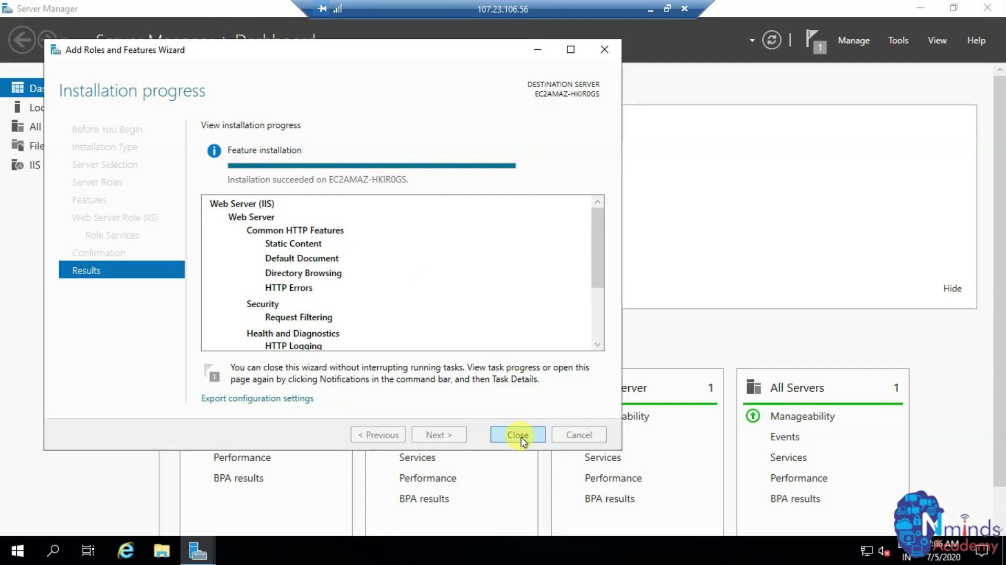
{"action": "left_click", "coordinate": [518, 435]}
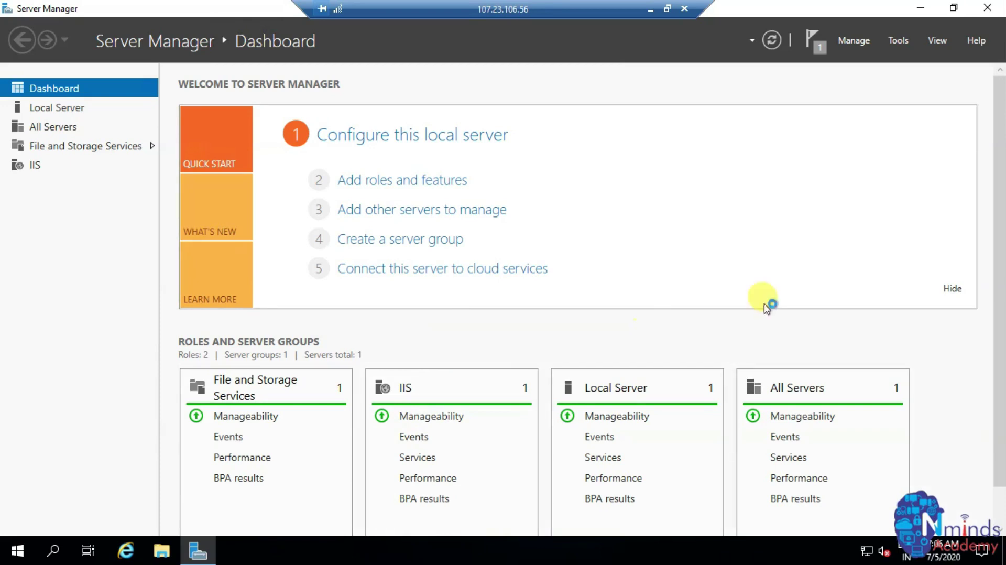
- Launch IIS Manager from Tools, maximize it, and select the server node to show its Home page
{"action": "left_click", "coordinate": [894, 42]}
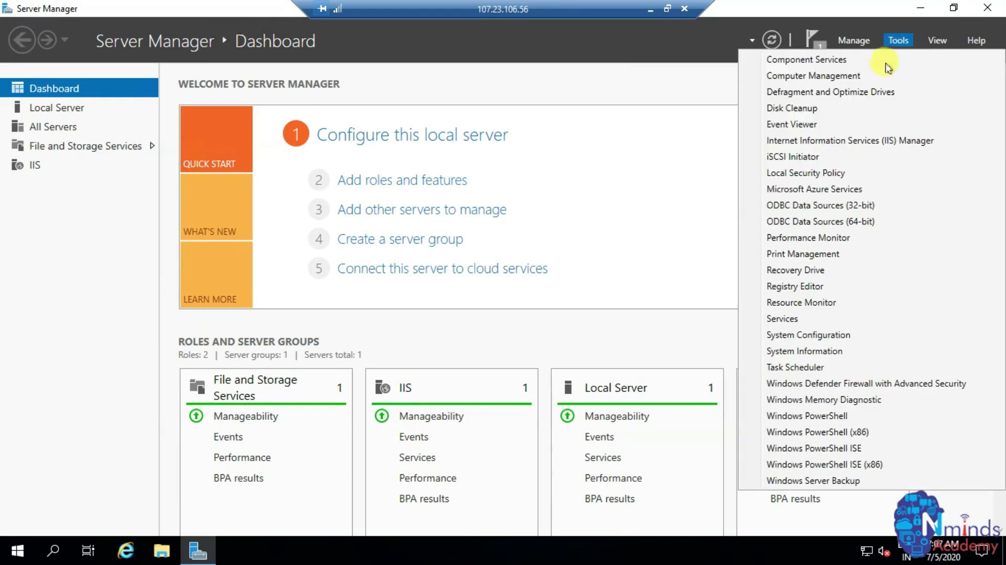
{"action": "left_click", "coordinate": [856, 144]}
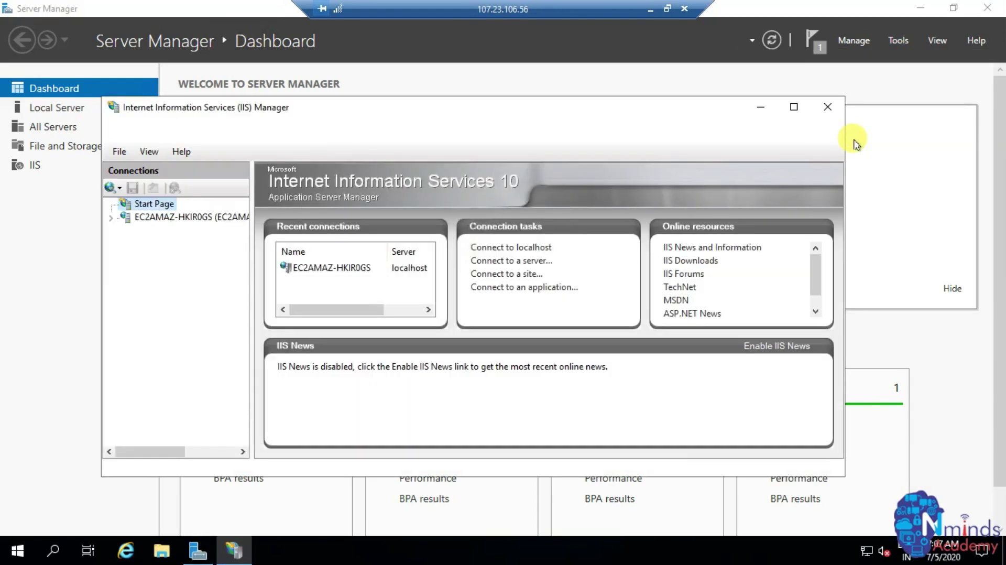
{"action": "left_click", "coordinate": [793, 107]}
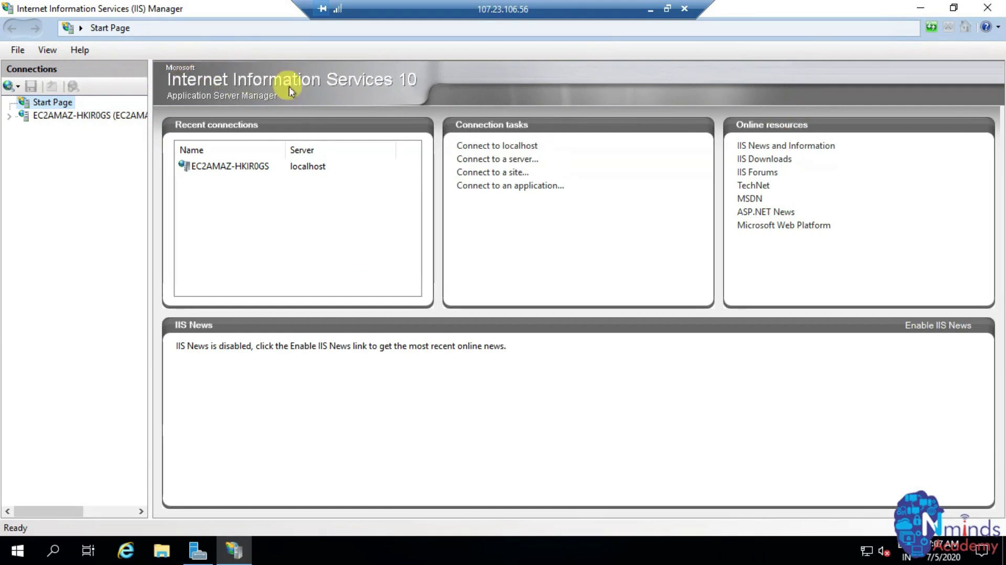
{"action": "left_click", "coordinate": [42, 116]}
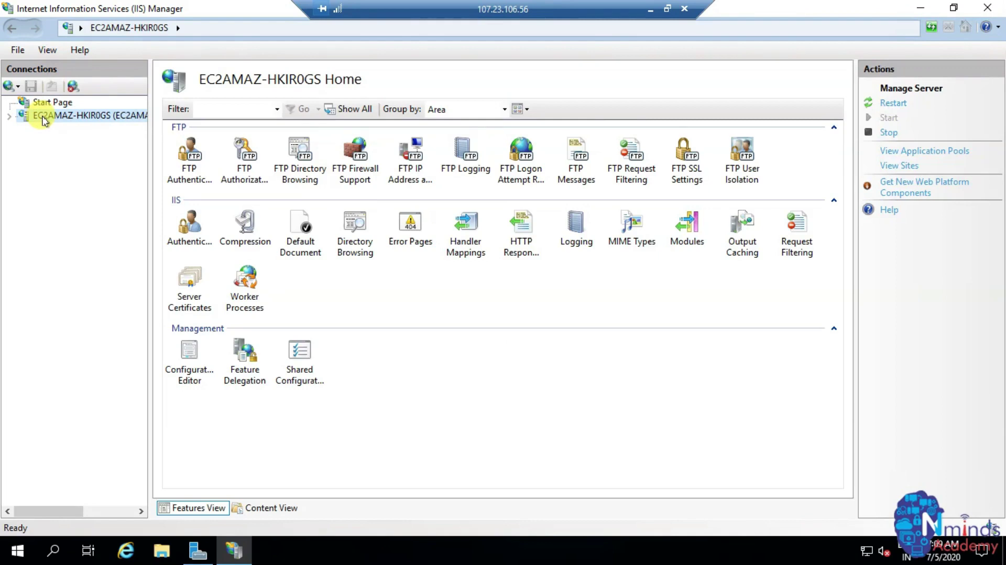
- Start a new FTP site on the server named Nminds-FTPSERVER
{"action": "right_click", "coordinate": [43, 119]}
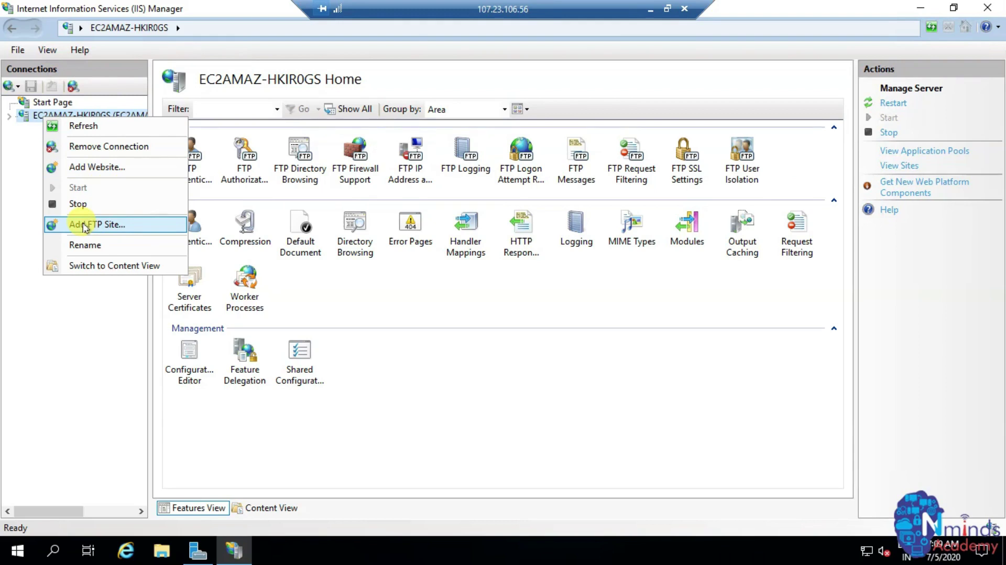
{"action": "left_click", "coordinate": [85, 225]}
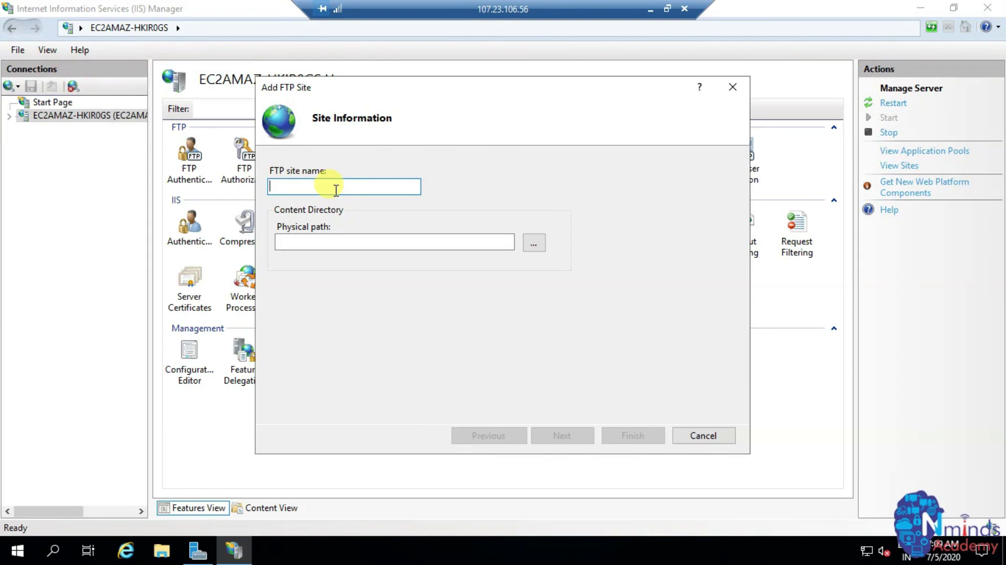
{"action": "type", "text": "Nminds-FTPSERVER"}
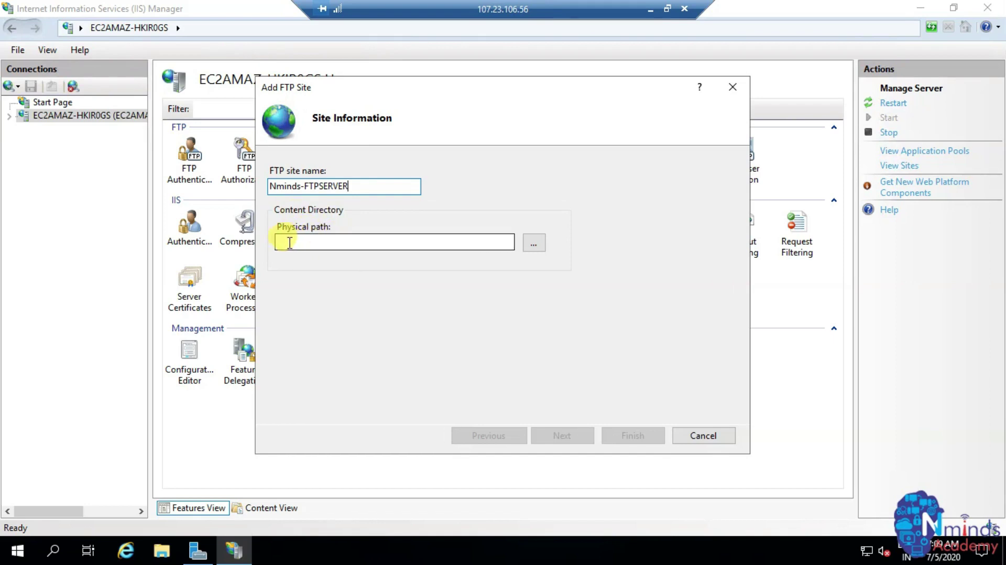
- Set the site's physical path to the Desktop\FTPSERVER folder and continue to bindings
{"action": "left_click", "coordinate": [369, 242]}
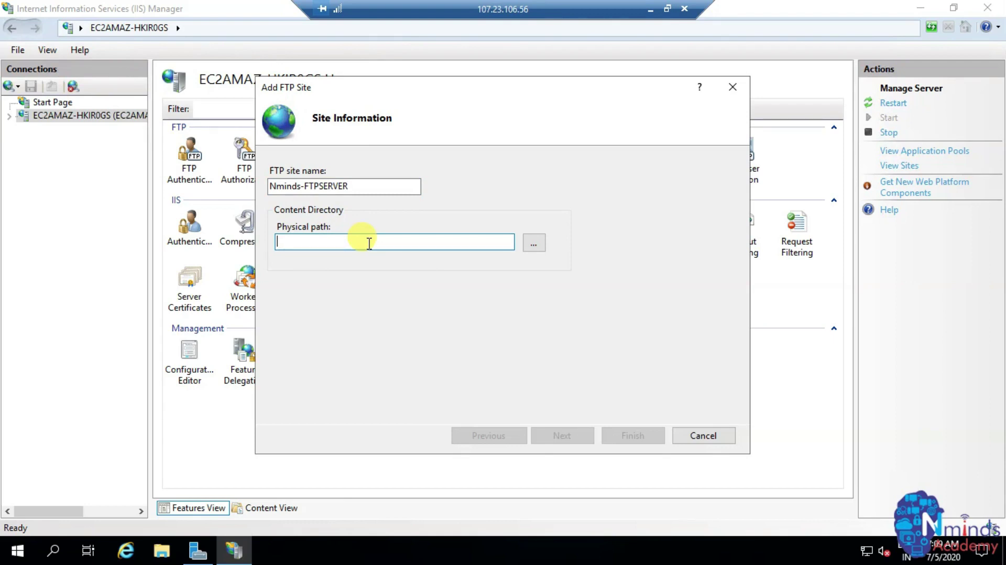
{"action": "left_click", "coordinate": [534, 243]}
{"action": "left_click", "coordinate": [443, 258]}
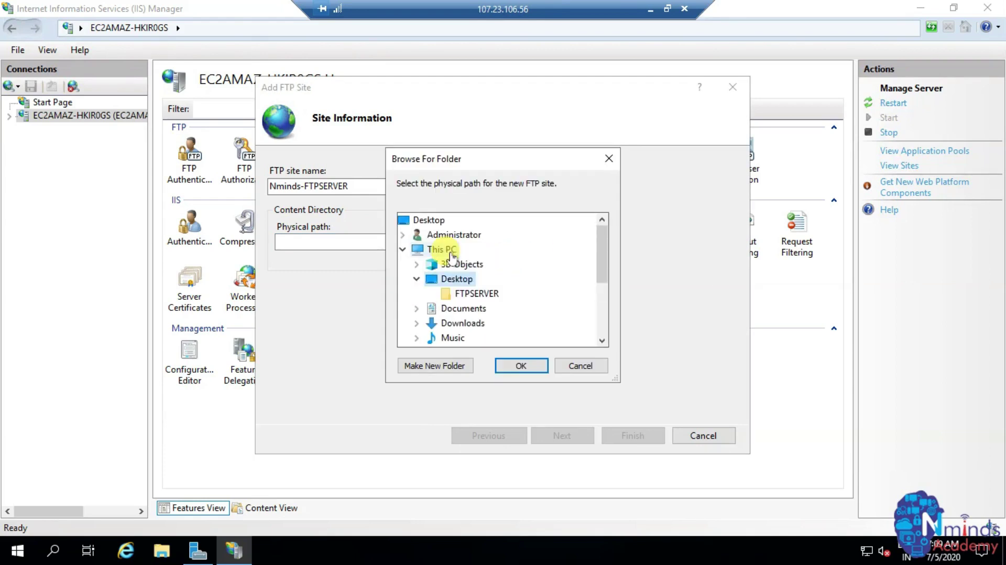
{"action": "left_click", "coordinate": [475, 297]}
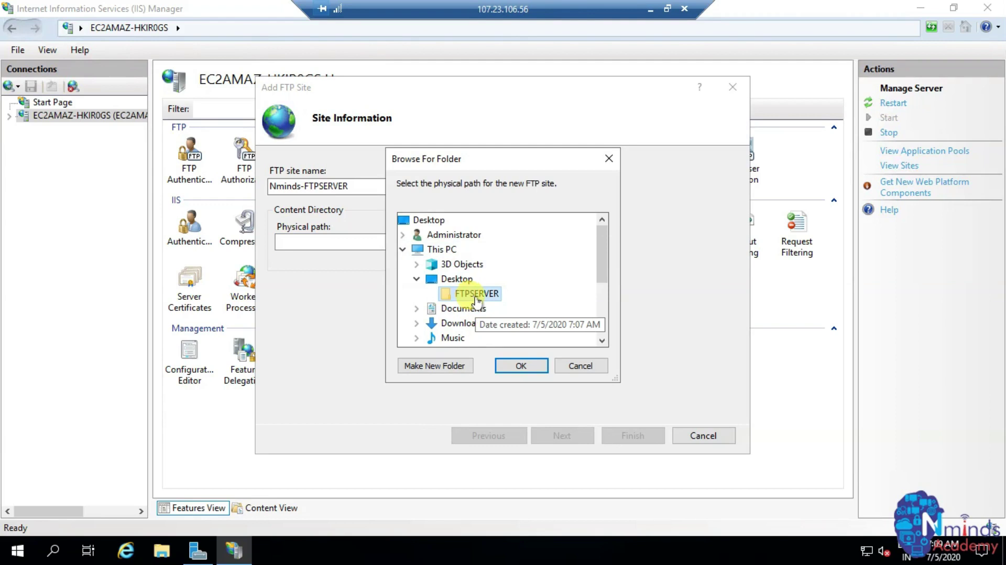
{"action": "left_click", "coordinate": [513, 364]}
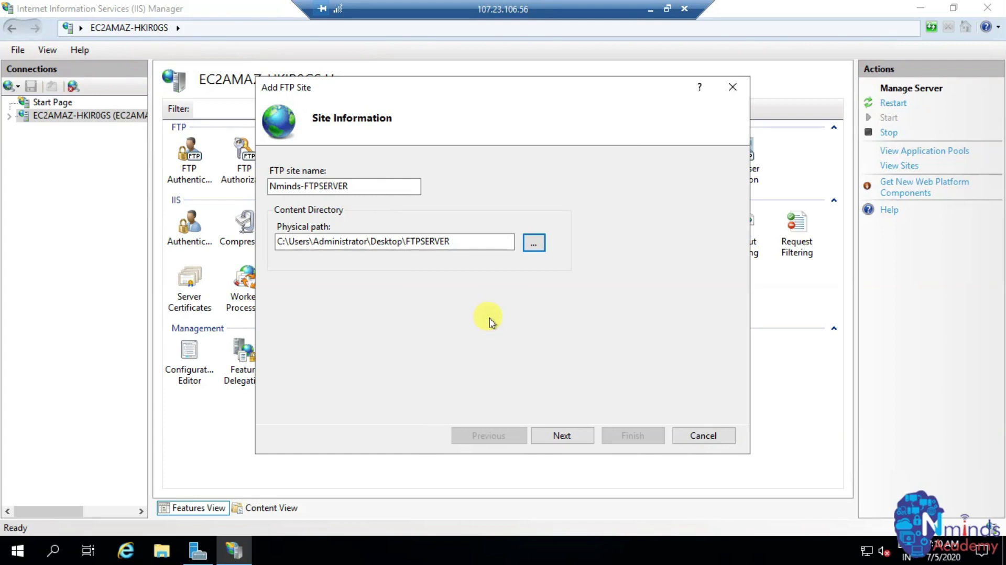
{"action": "left_click", "coordinate": [562, 435]}
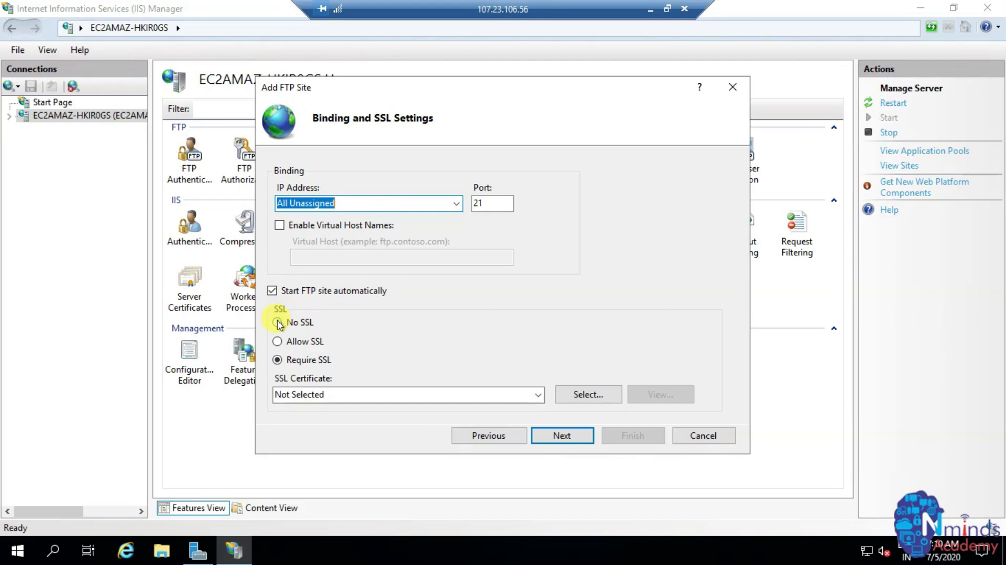
- Choose No SSL for the FTP site's binding and move on to authentication
{"action": "left_click", "coordinate": [277, 322]}
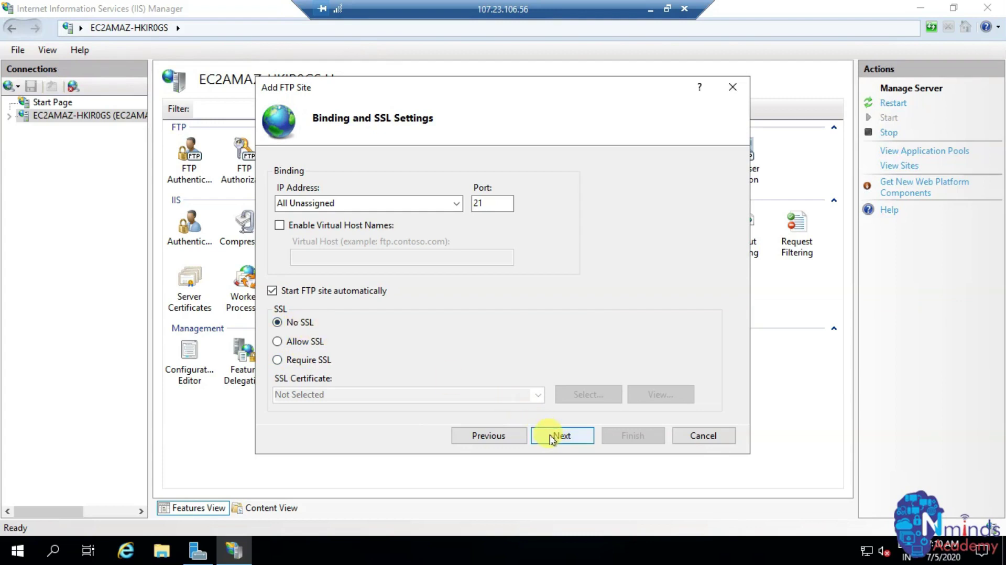
{"action": "left_click", "coordinate": [551, 436]}
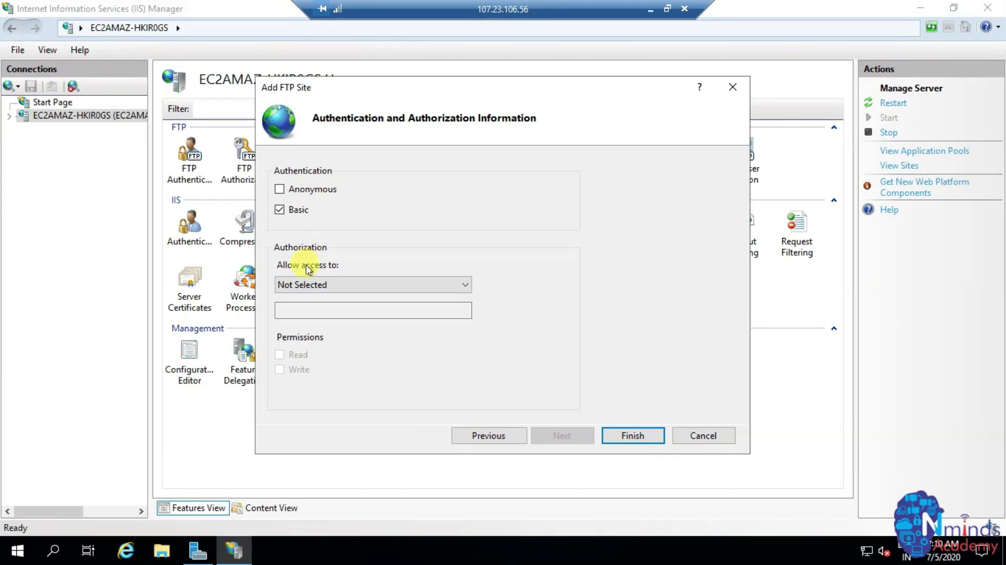
- Grant All users Read and Write access under Basic authentication and finish the FTP site
{"action": "left_click", "coordinate": [308, 289]}
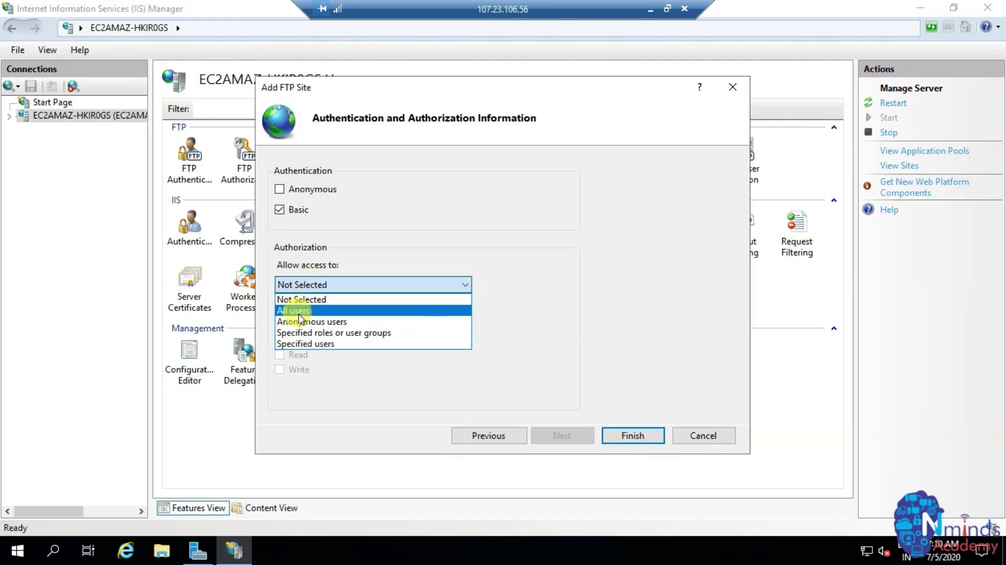
{"action": "left_click", "coordinate": [299, 313]}
{"action": "left_click", "coordinate": [320, 285]}
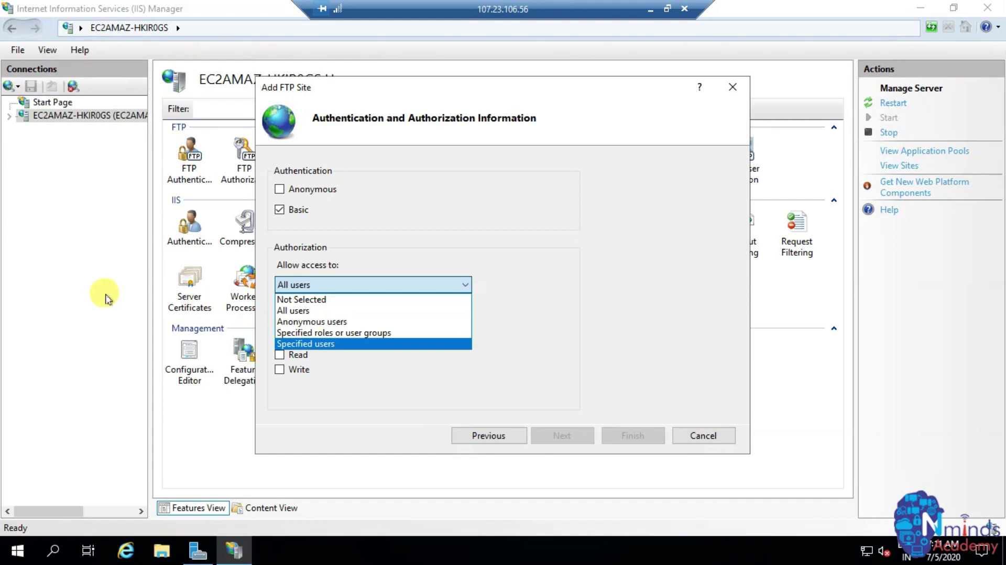
{"action": "key", "text": "Up"}
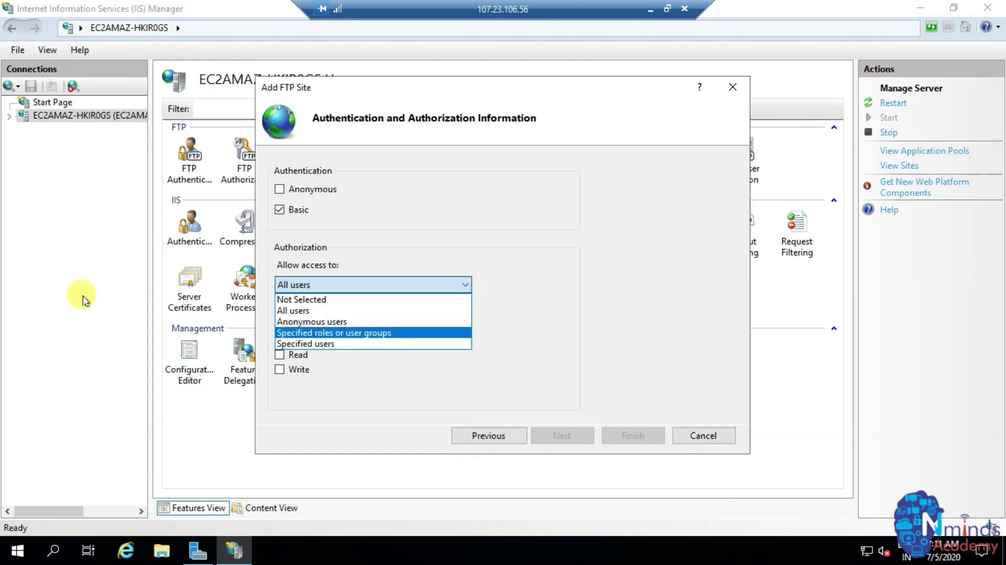
{"action": "left_click", "coordinate": [296, 311]}
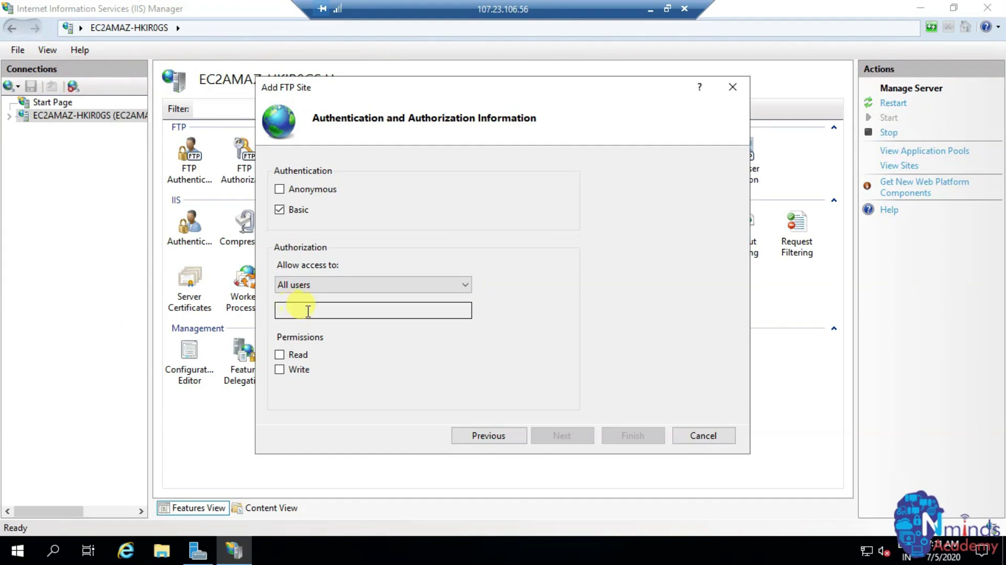
{"action": "left_click", "coordinate": [280, 355]}
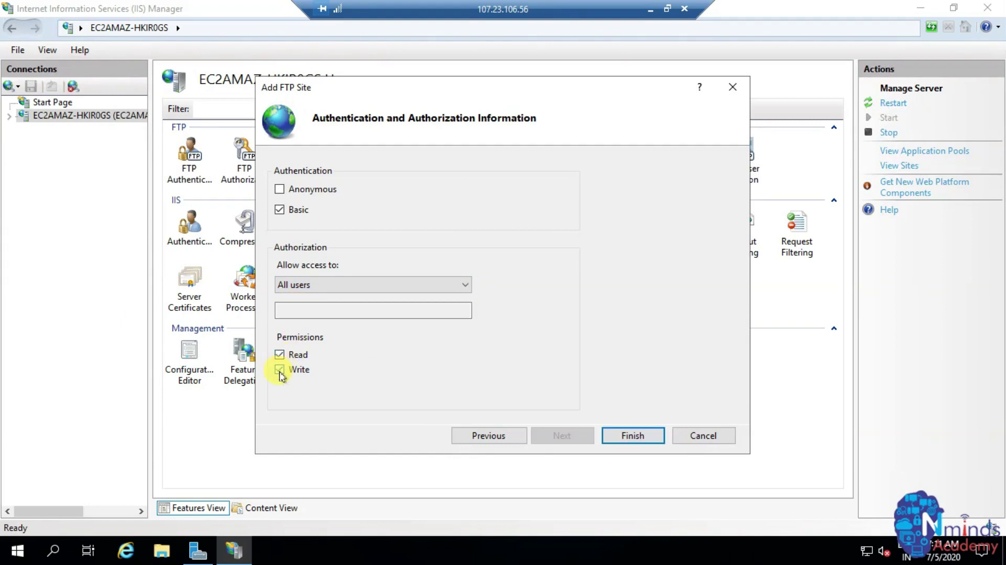
{"action": "left_click", "coordinate": [642, 437]}
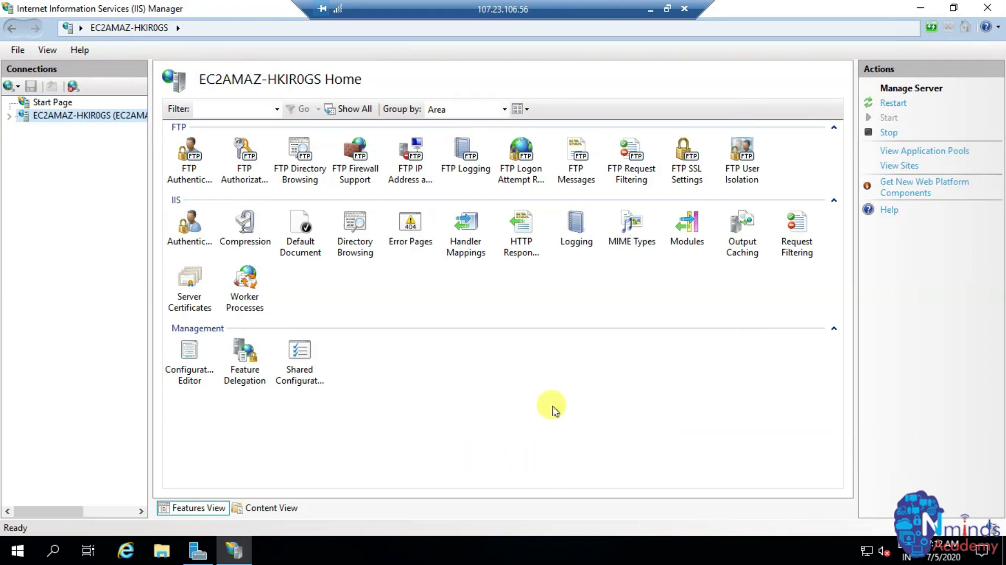
- Restart the IIS web server, minimize IIS Manager and close Server Manager to reach the desktop's FTPSERVER folder
{"action": "left_click", "coordinate": [897, 108]}
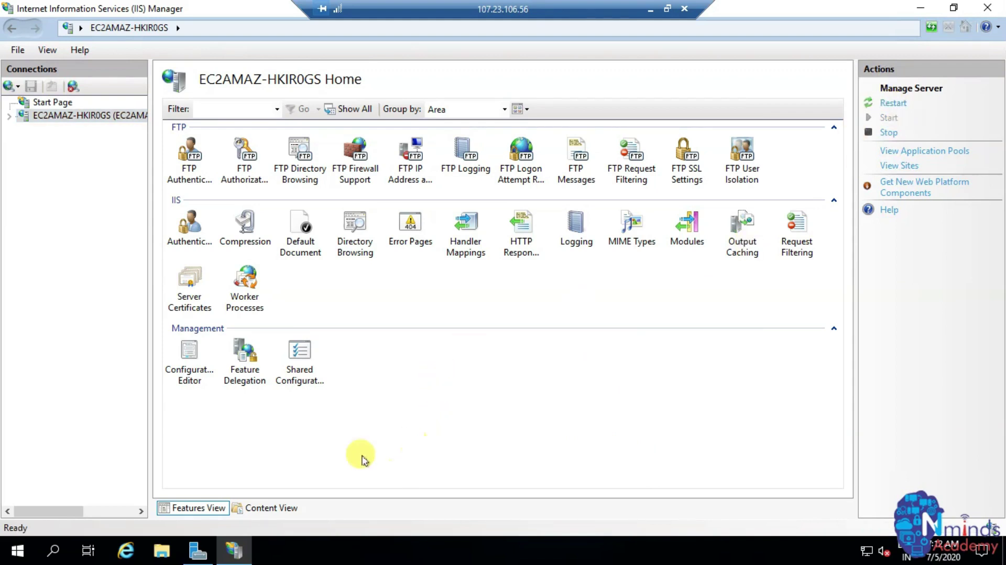
{"action": "left_click", "coordinate": [310, 459]}
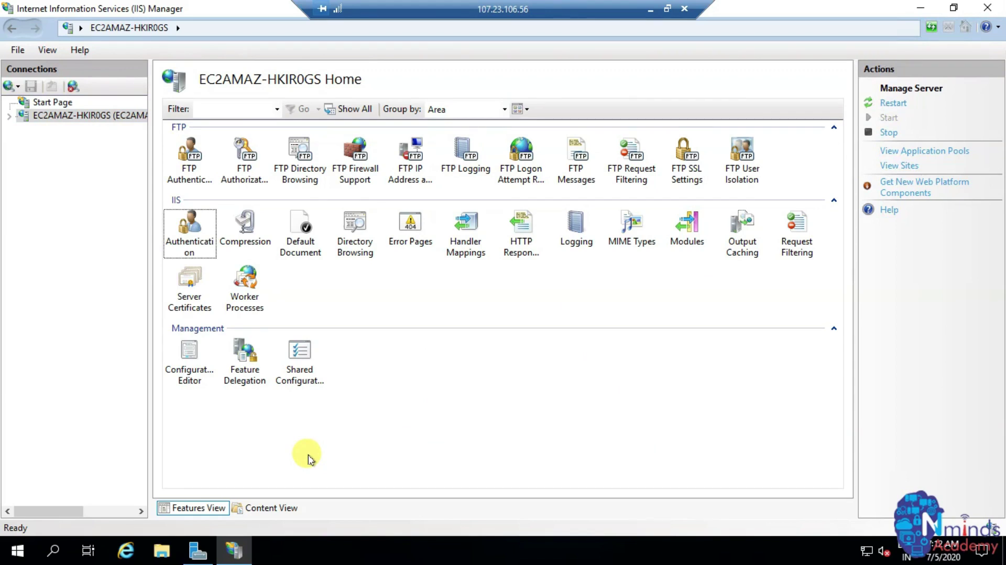
{"action": "left_click", "coordinate": [920, 8]}
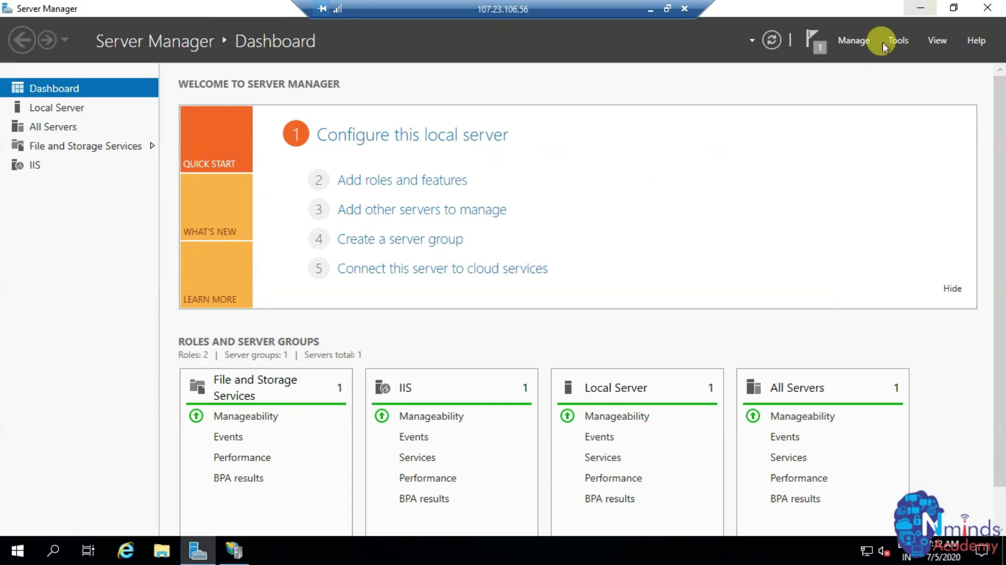
{"action": "left_click", "coordinate": [988, 11]}
{"action": "left_click", "coordinate": [29, 242]}
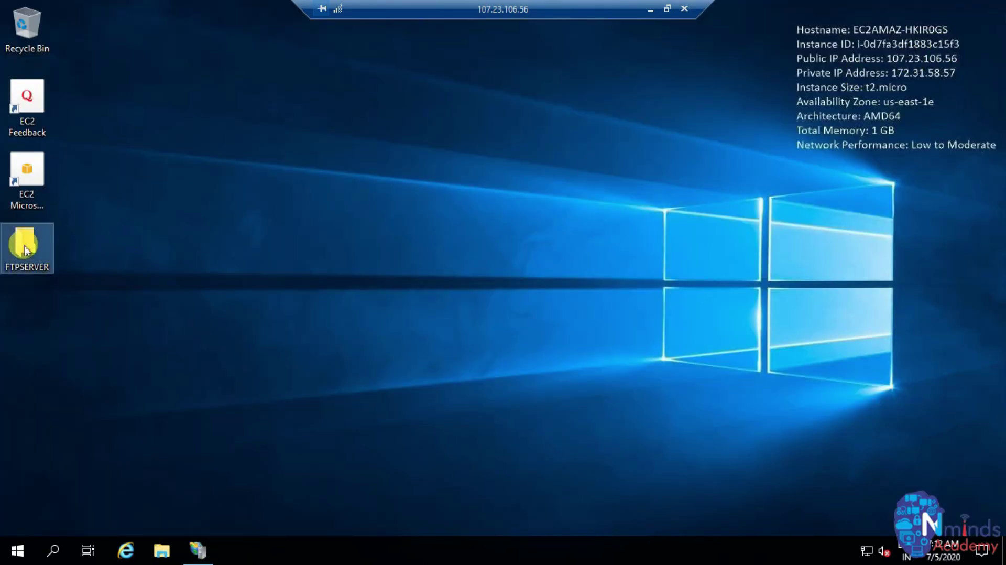
- Create a new text document named 'Nminds Academy' inside the FTPSERVER folder
{"action": "double_click", "coordinate": [31, 243]}
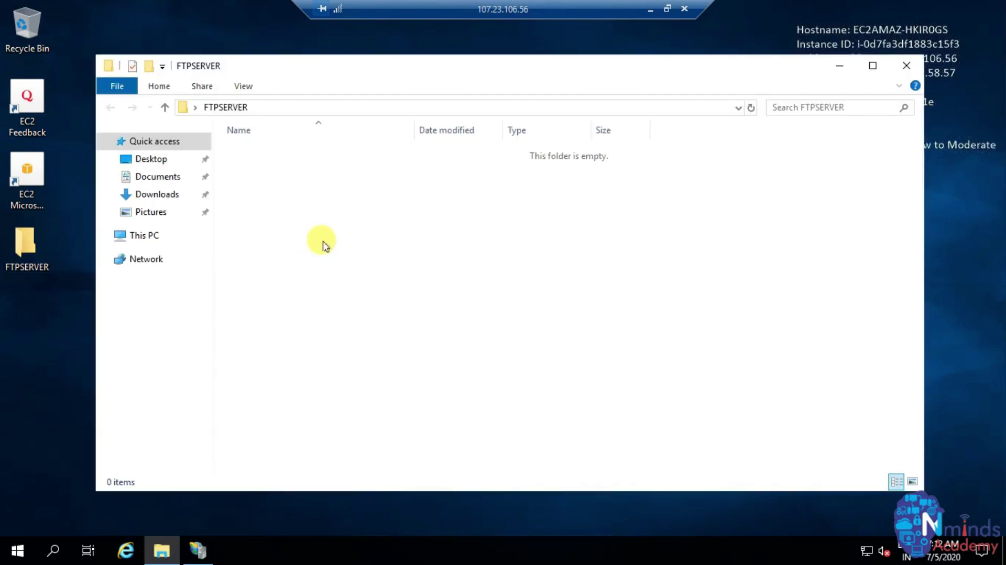
{"action": "right_click", "coordinate": [361, 241]}
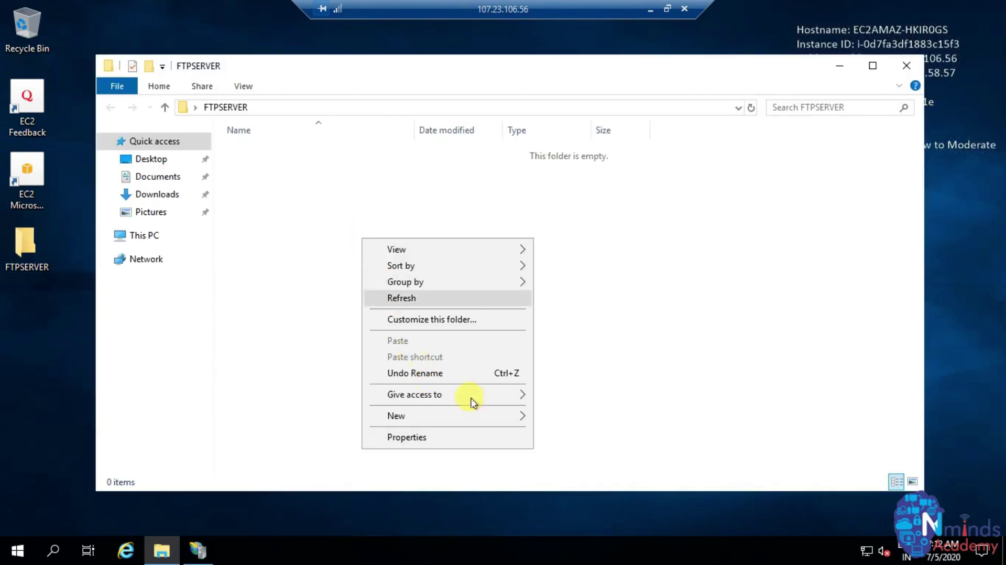
{"action": "mouse_move", "coordinate": [521, 419]}
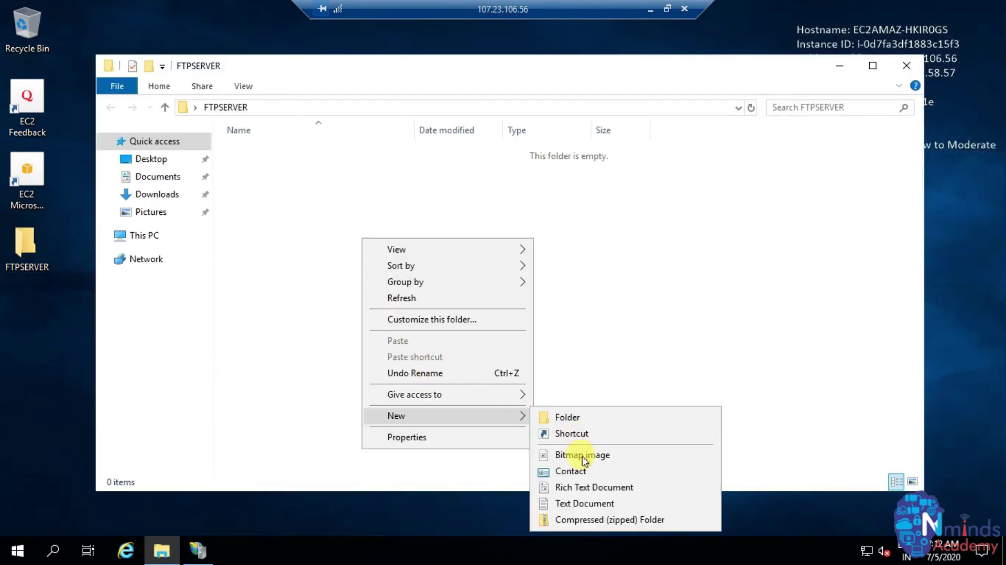
{"action": "left_click", "coordinate": [586, 505]}
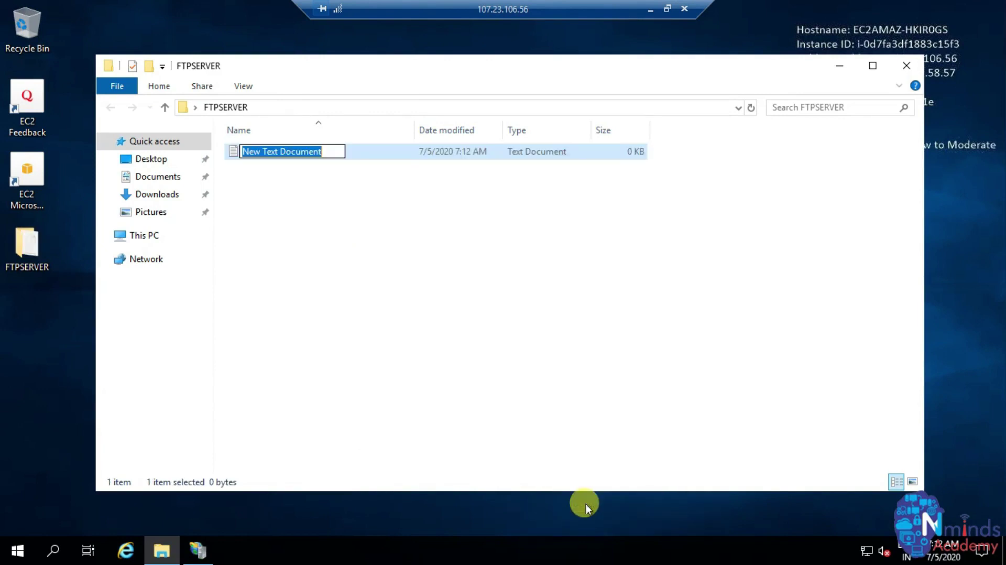
{"action": "type", "text": "Nminds Academy"}
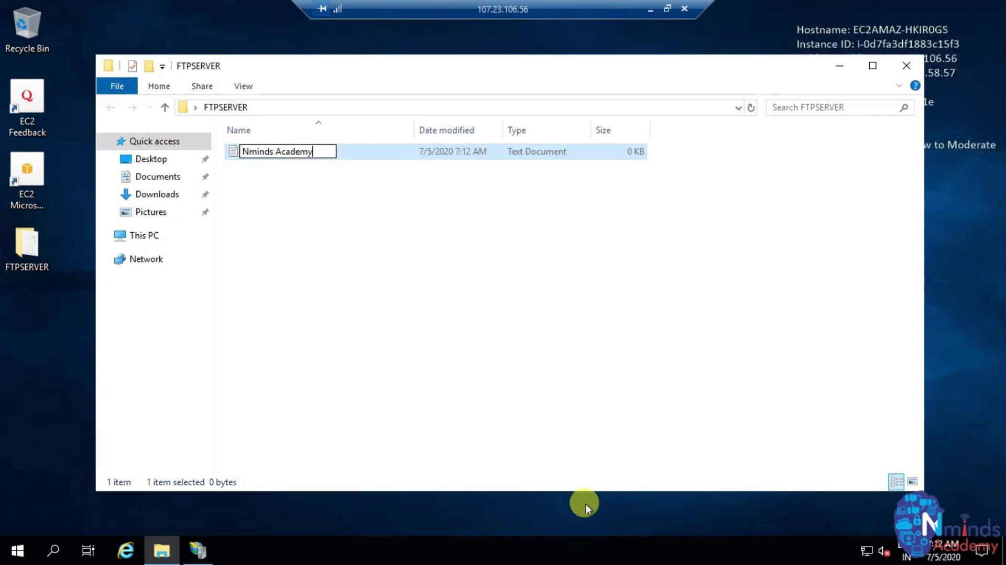
{"action": "key", "text": "Return"}
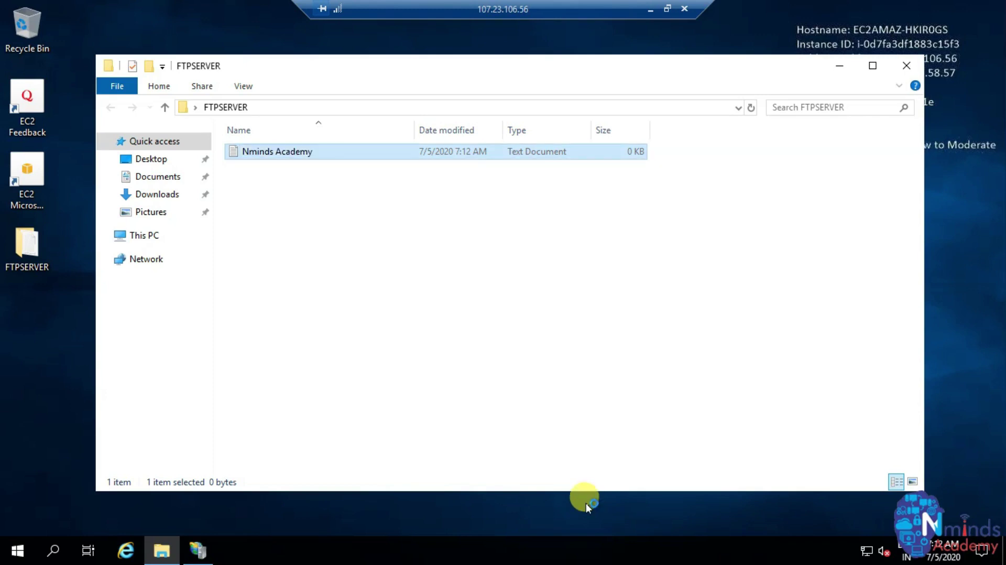
- Open the Nminds Academy file in Notepad, save it, close Notepad, and launch Internet Explorer
{"action": "key", "text": "Return"}
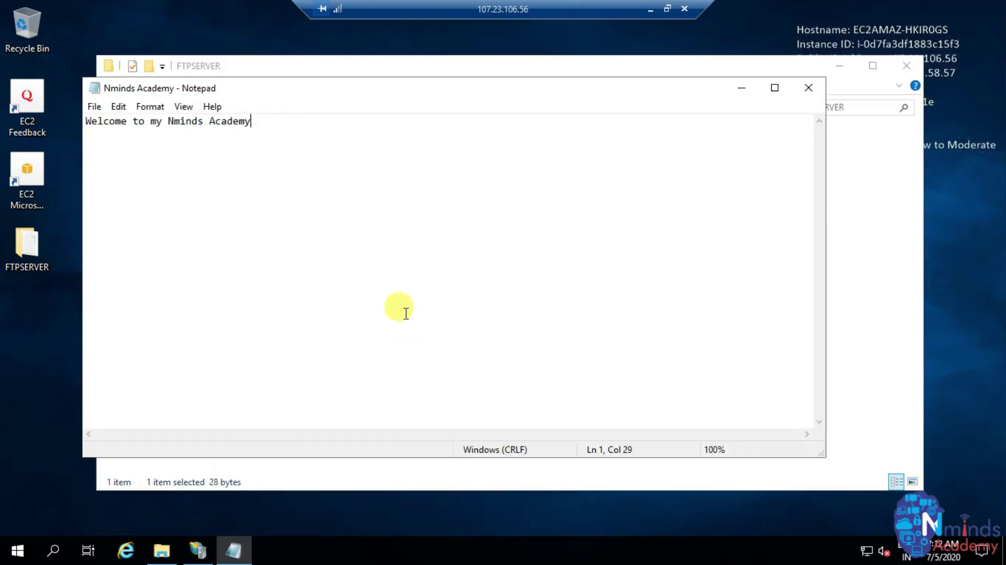
{"action": "left_click", "coordinate": [94, 107]}
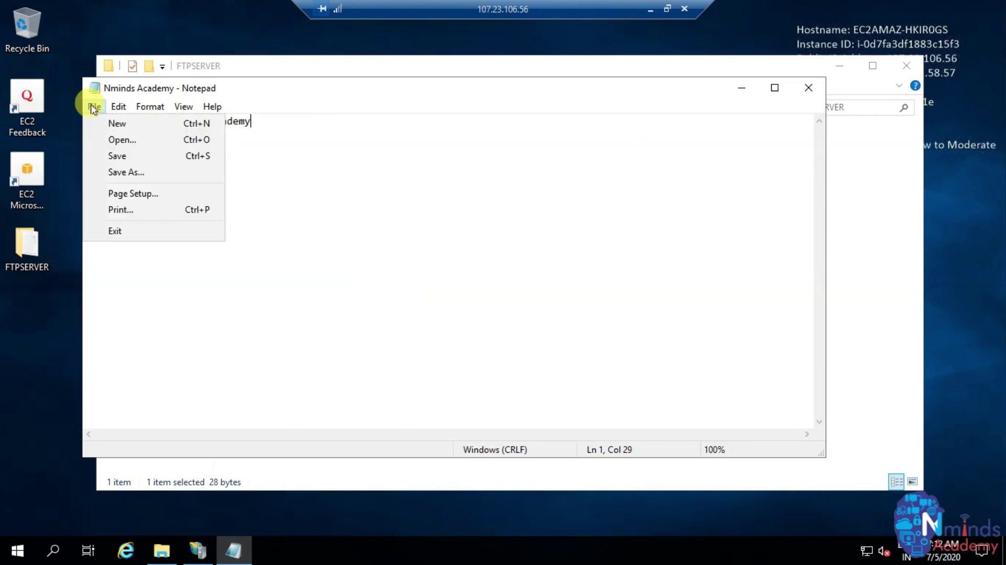
{"action": "left_click", "coordinate": [109, 155]}
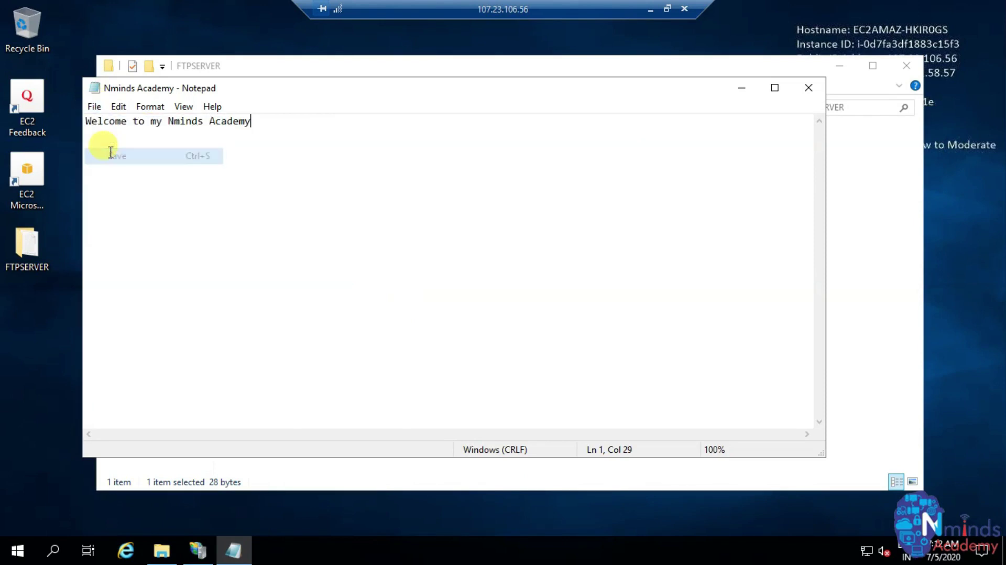
{"action": "left_click", "coordinate": [800, 92]}
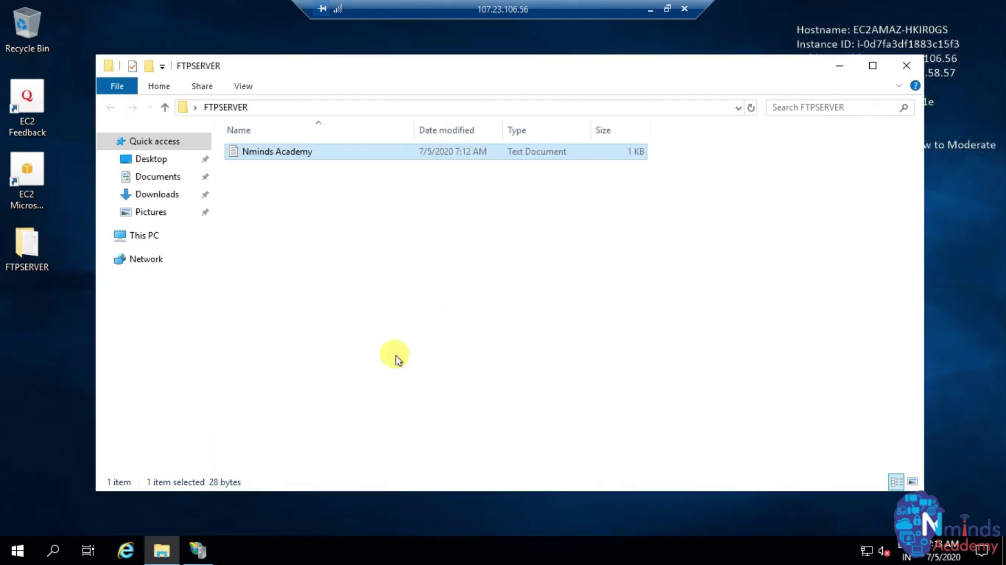
{"action": "left_click", "coordinate": [121, 552]}
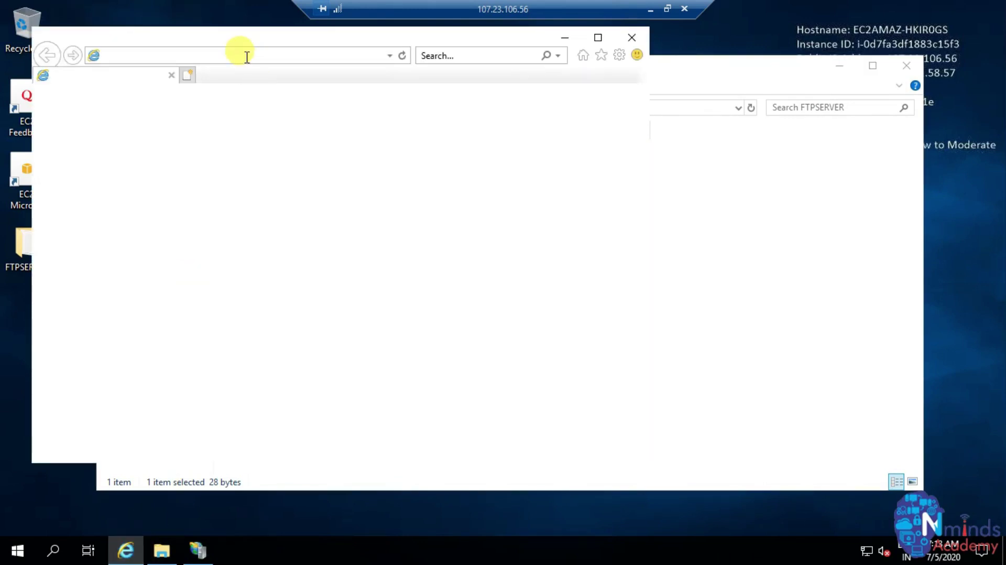
- Log on to ftp://172.31.58.57 as Administrator with the pasted account password
{"action": "type", "text": "ftp"}
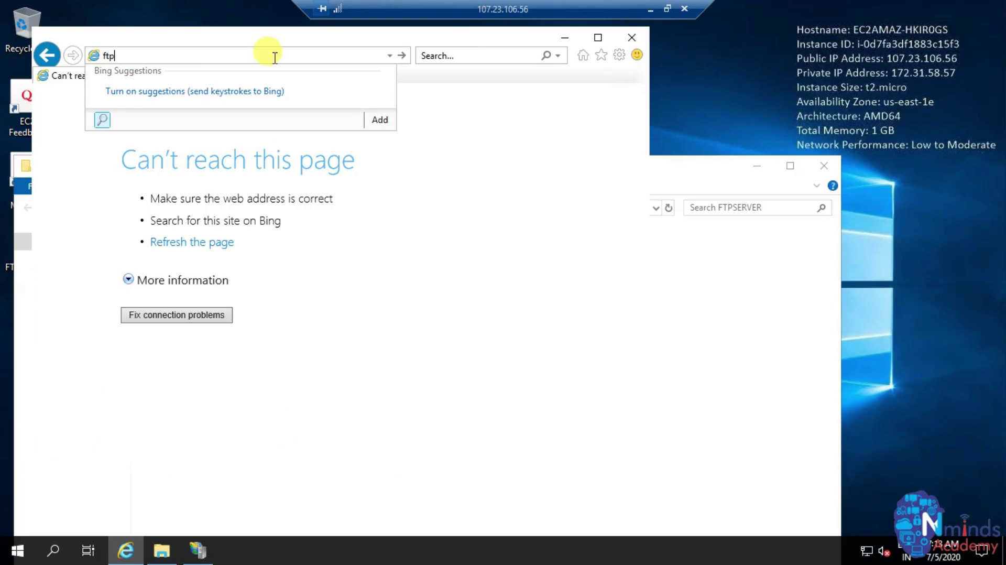
{"action": "type", "text": "://172.31.58.57"}
{"action": "key", "text": "Return"}
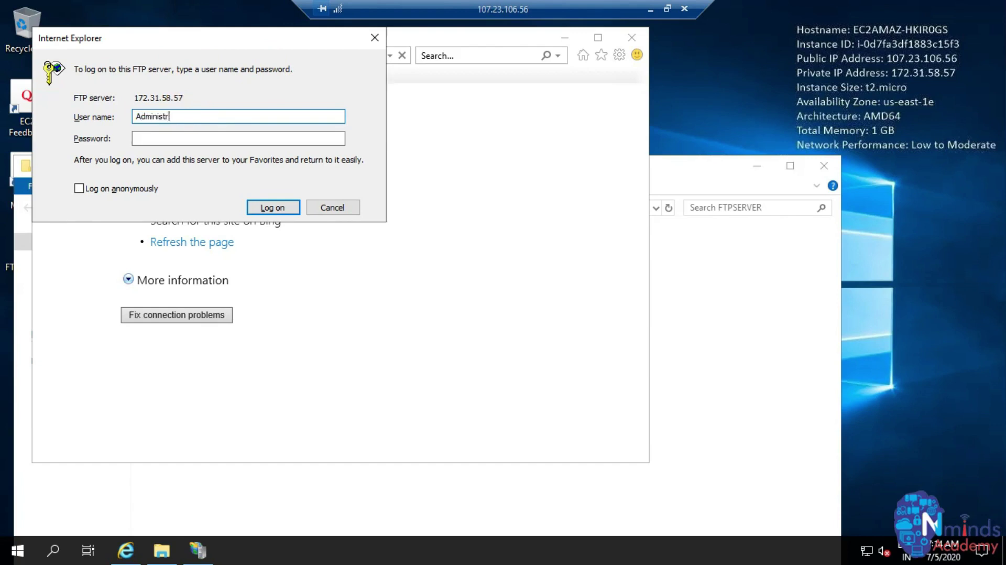
{"action": "left_click", "coordinate": [137, 138]}
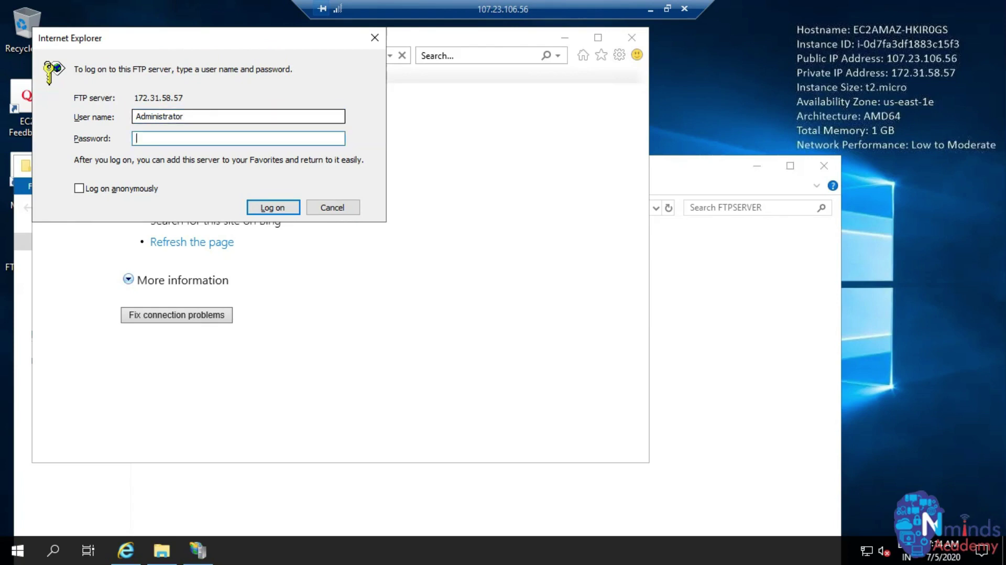
{"action": "right_click", "coordinate": [168, 138]}
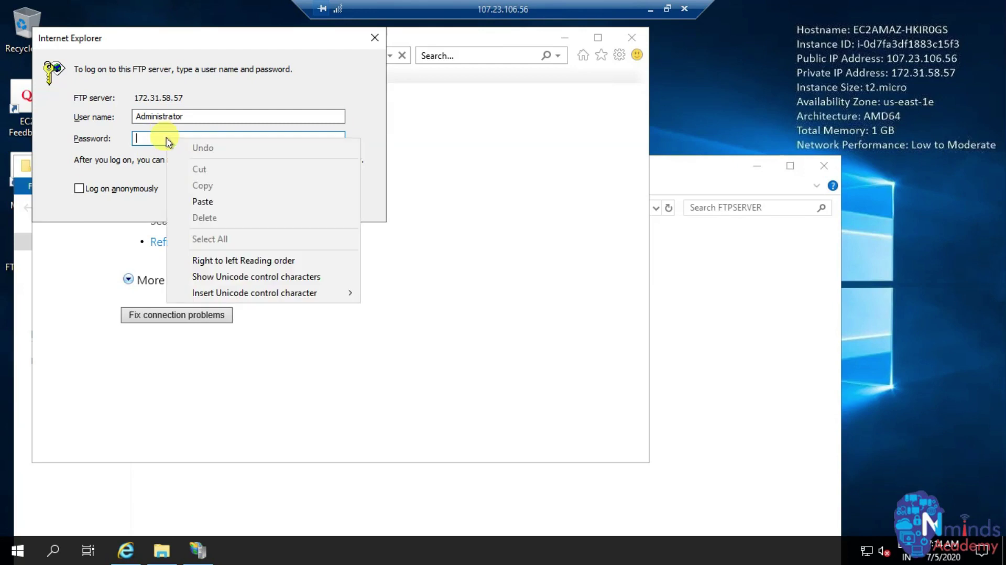
{"action": "left_click", "coordinate": [197, 201]}
{"action": "left_click", "coordinate": [273, 208]}
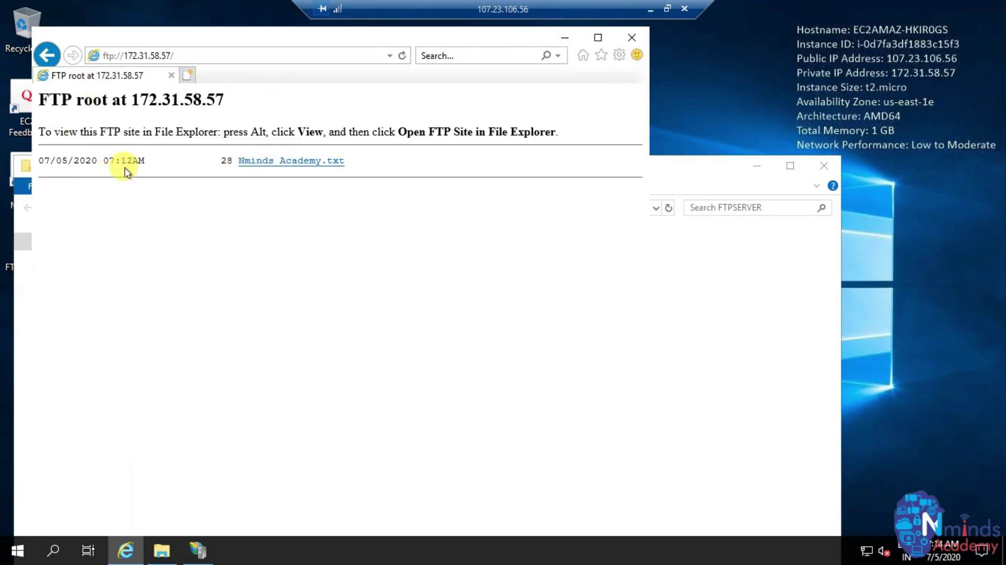
- Close the FTPSERVER folder, view Nminds Academy.txt in the browser, then return to the FTP root listing
{"action": "left_click_drag", "start_coordinate": [225, 40], "coordinate": [276, 54]}
{"action": "left_click", "coordinate": [827, 168]}
{"action": "left_click", "coordinate": [36, 248]}
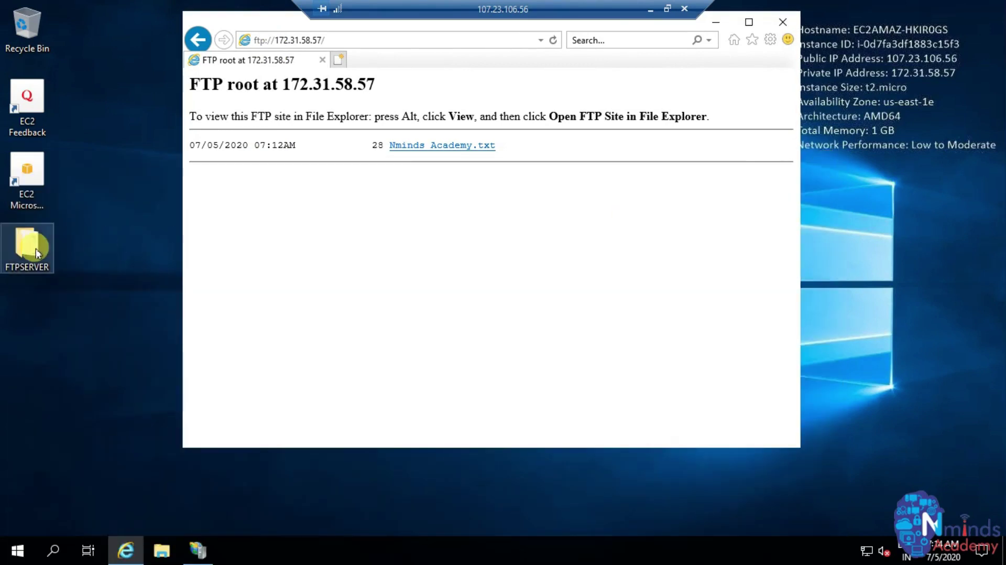
{"action": "left_click", "coordinate": [427, 231]}
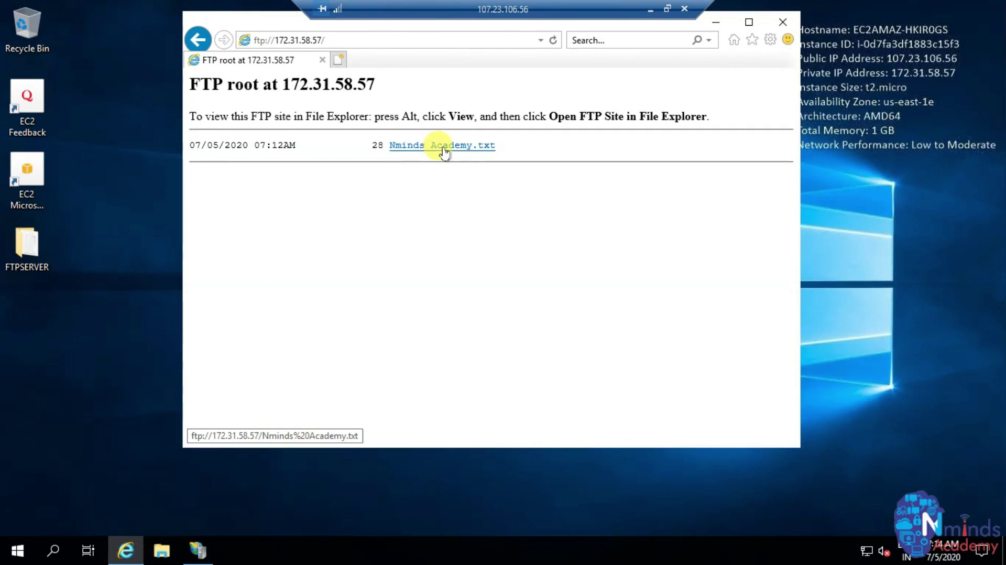
{"action": "left_click", "coordinate": [444, 149]}
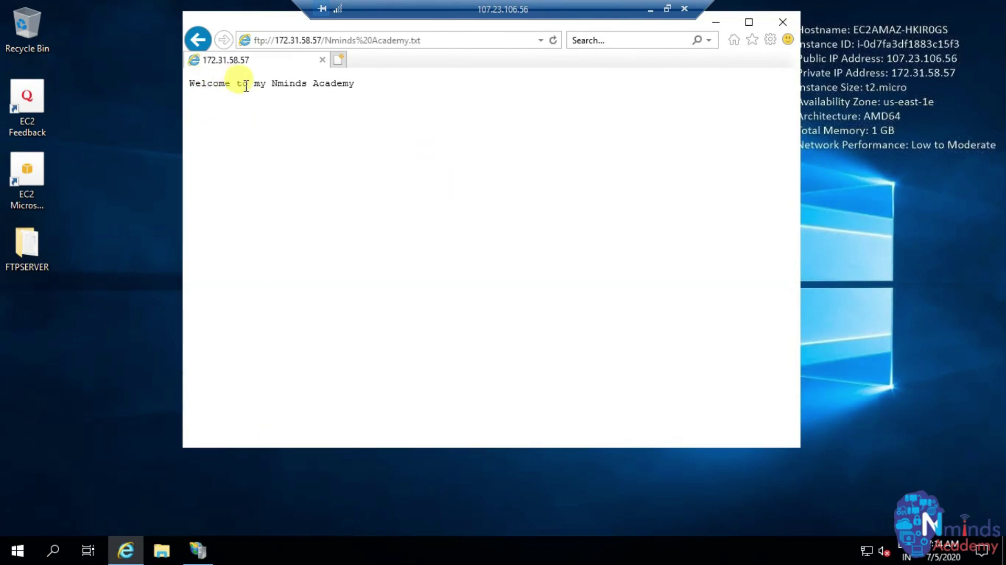
{"action": "left_click", "coordinate": [197, 40]}
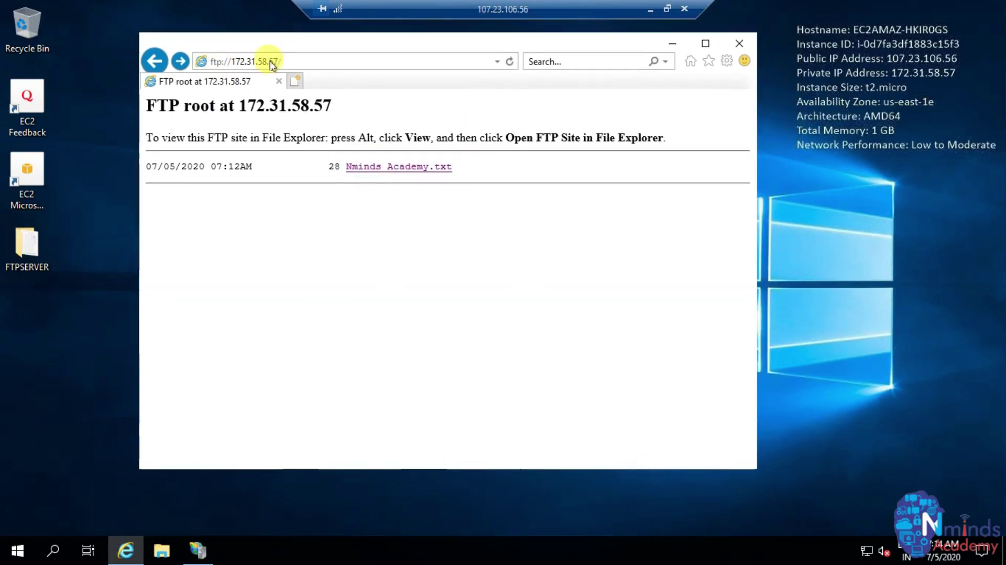
{"action": "left_click", "coordinate": [193, 559]}
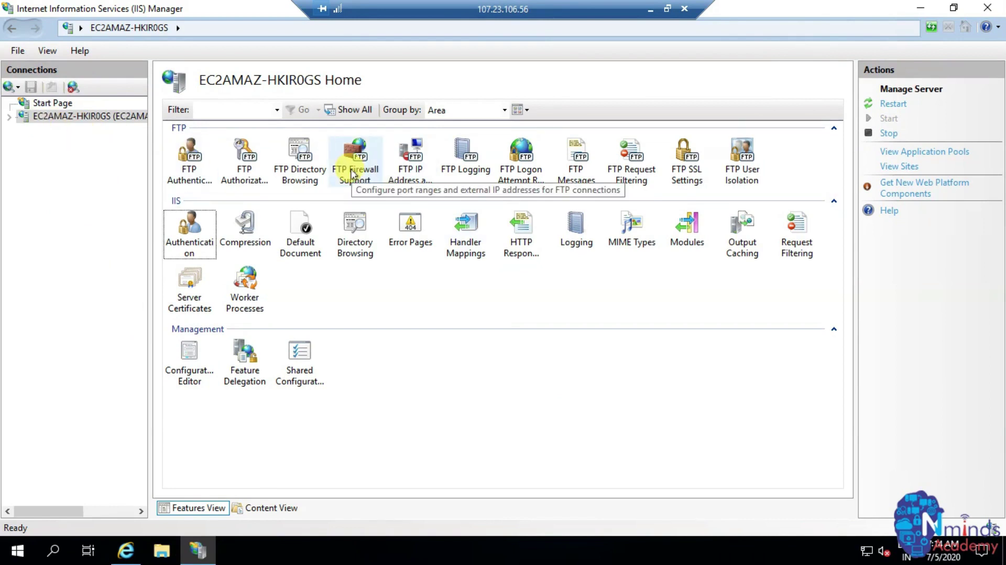
- Set server FTP Firewall Support to data ports 1025-1029 and external IP 107.23.106.56, then apply
{"action": "double_click", "coordinate": [352, 174]}
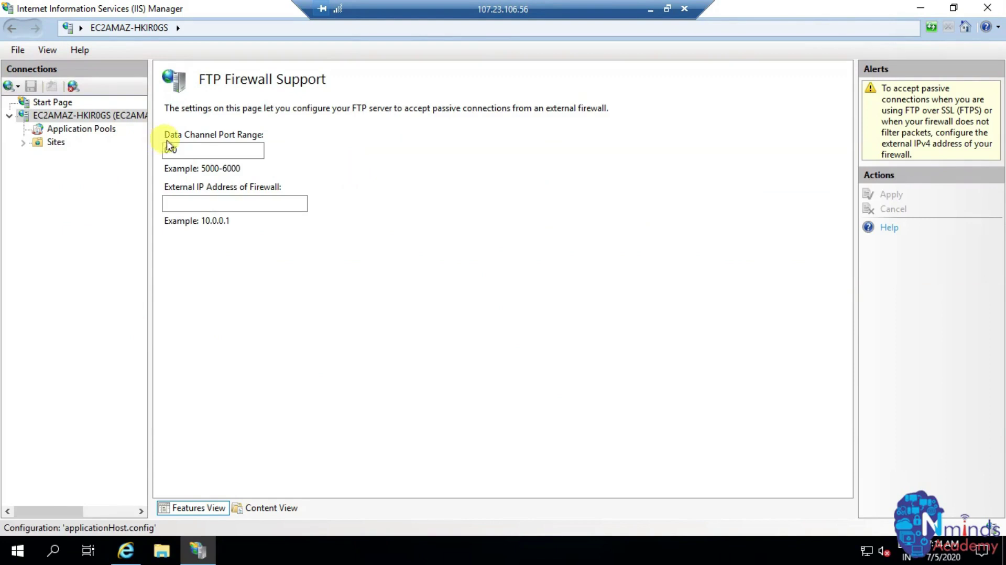
{"action": "left_click", "coordinate": [188, 152]}
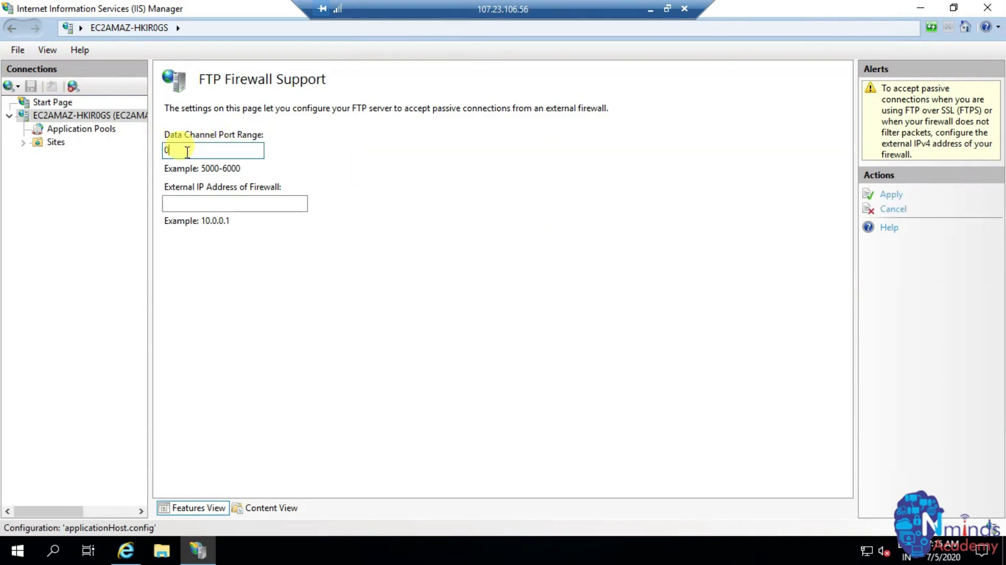
{"action": "type", "text": "1025-1029"}
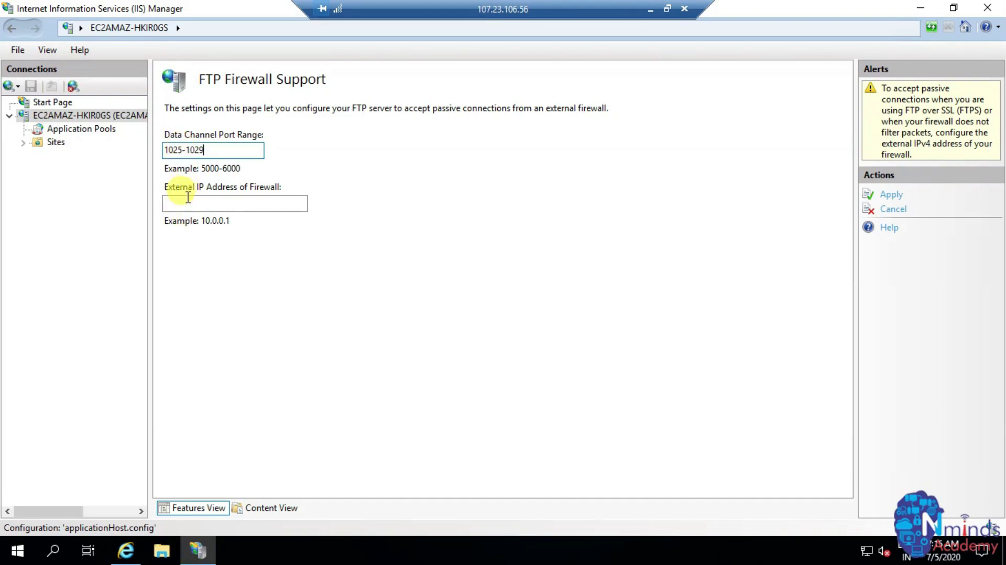
{"action": "left_click", "coordinate": [218, 204]}
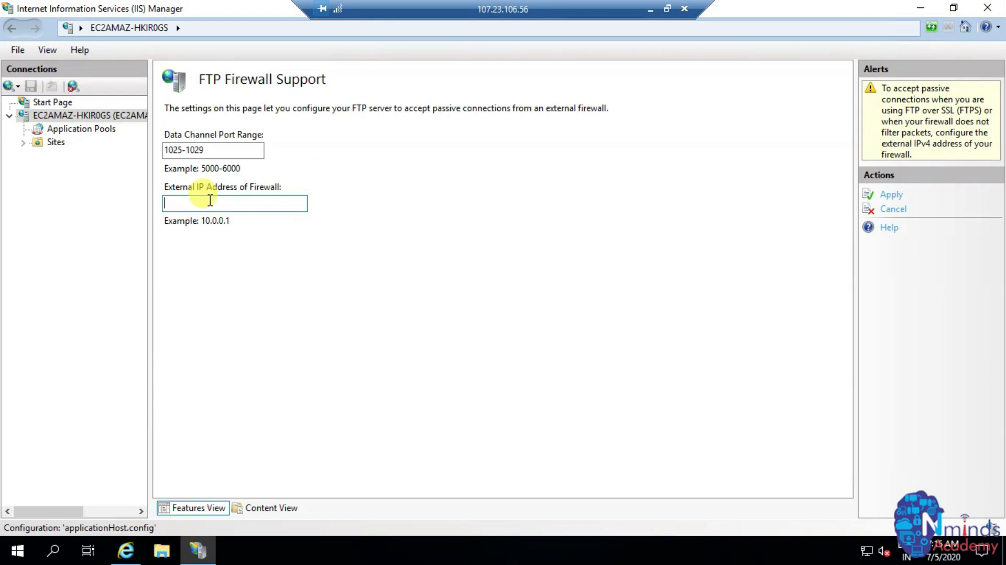
{"action": "type", "text": "107.23.106.56"}
{"action": "left_click", "coordinate": [886, 198]}
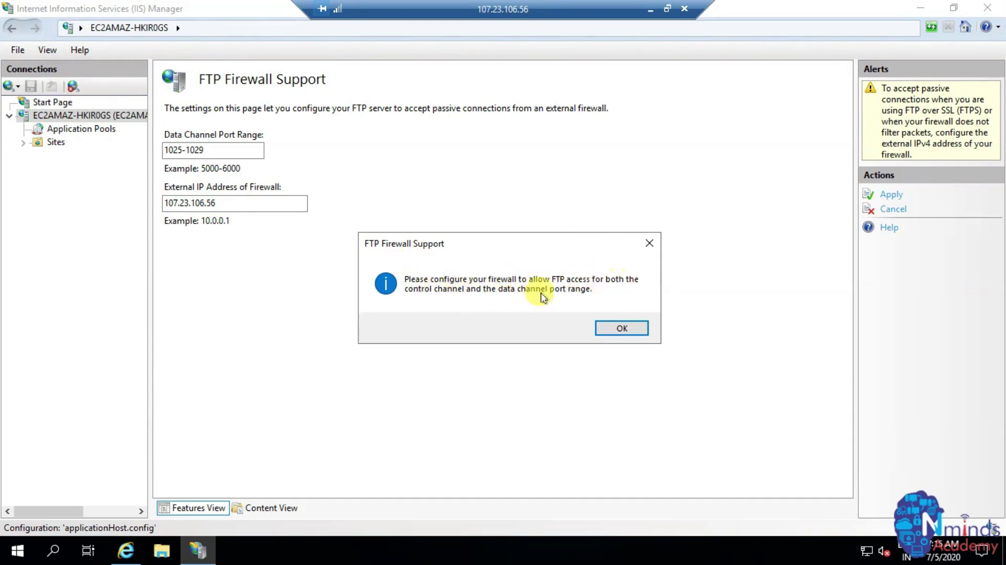
{"action": "left_click", "coordinate": [617, 325]}
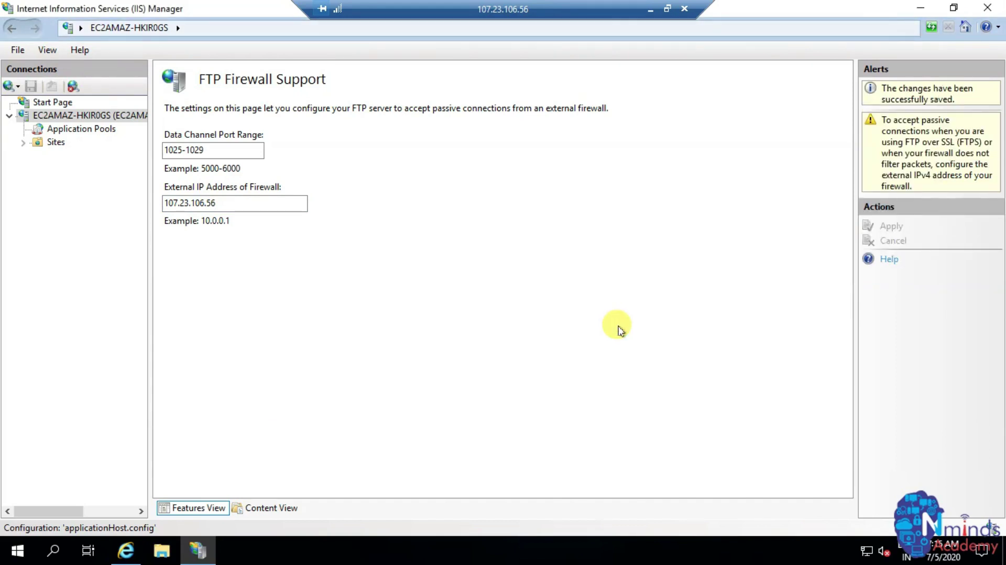
- Open the Nminds-FTPSERVER site's FTP Firewall Support, showing ports 1025-1029 and external IP 107.23.106.56
{"action": "left_click", "coordinate": [56, 148]}
{"action": "right_click", "coordinate": [56, 147]}
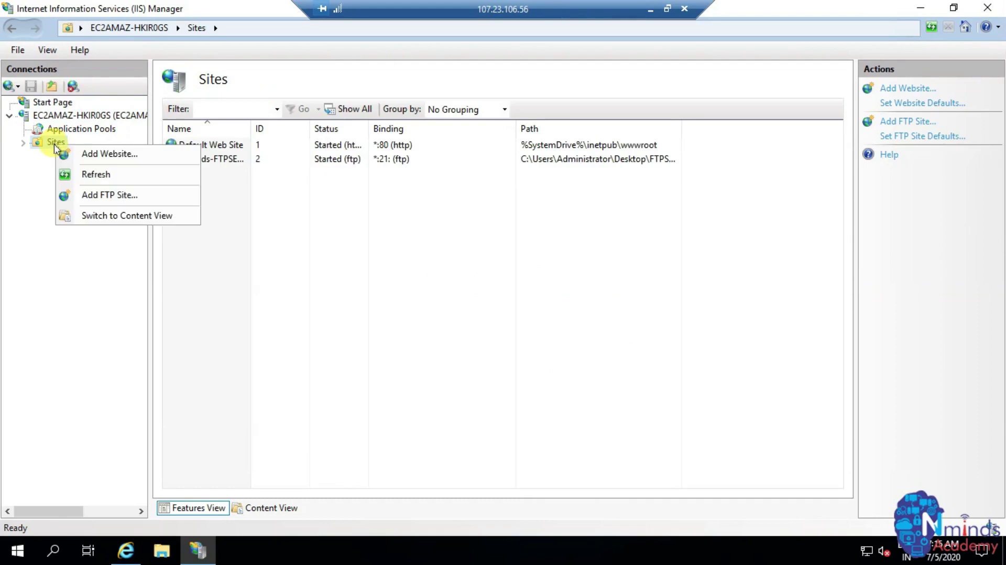
{"action": "left_click", "coordinate": [233, 166]}
{"action": "double_click", "coordinate": [220, 163]}
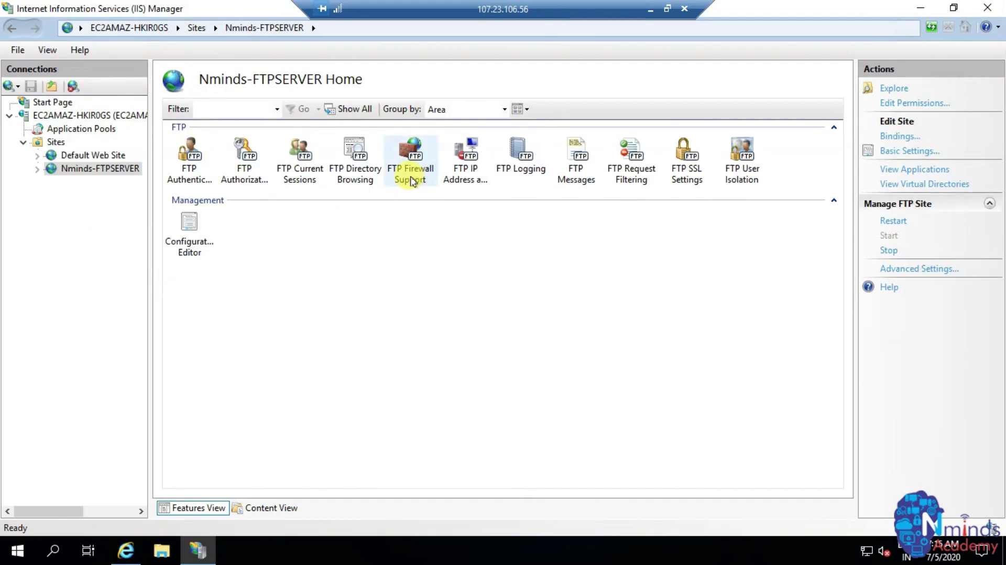
{"action": "double_click", "coordinate": [412, 180]}
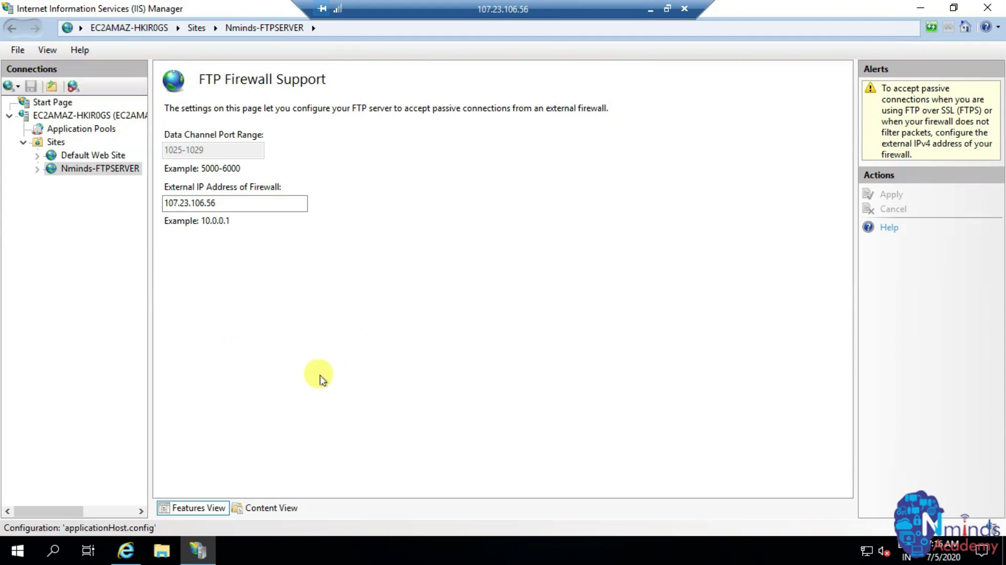
{"action": "key", "text": "super"}
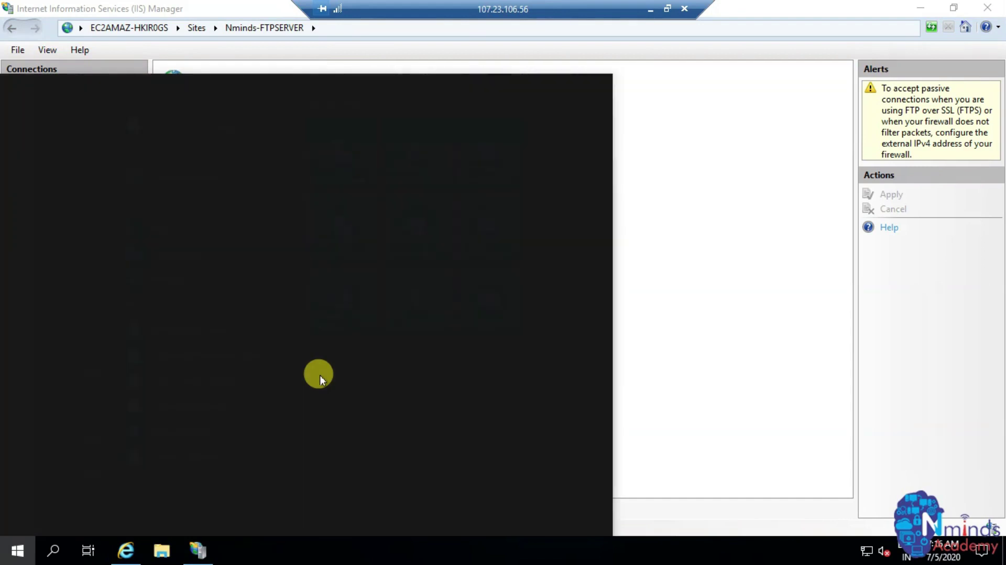
- Launch Services from Start search, maximize it, and restart the Microsoft FTP Service
{"action": "type", "text": "servic"}
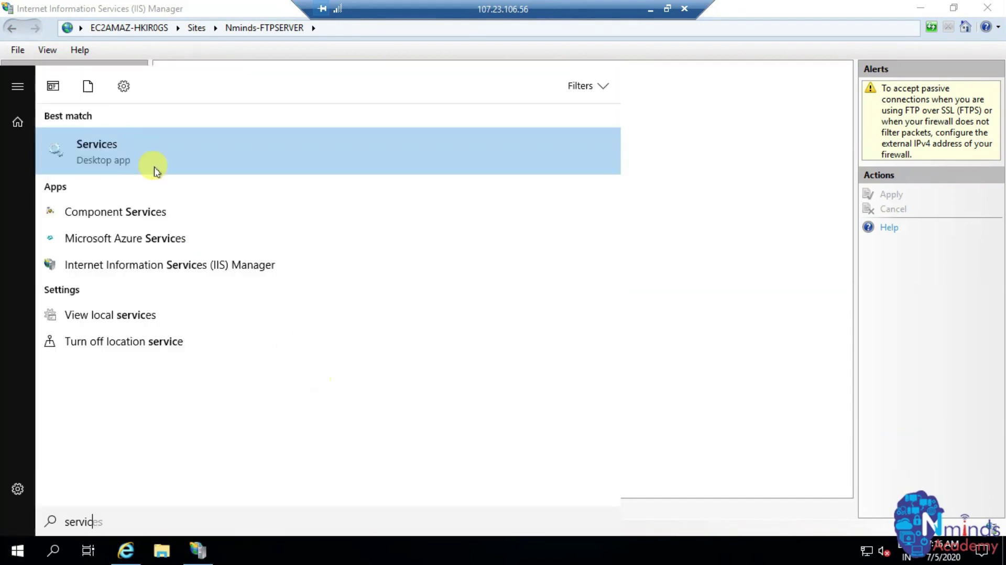
{"action": "left_click", "coordinate": [98, 149]}
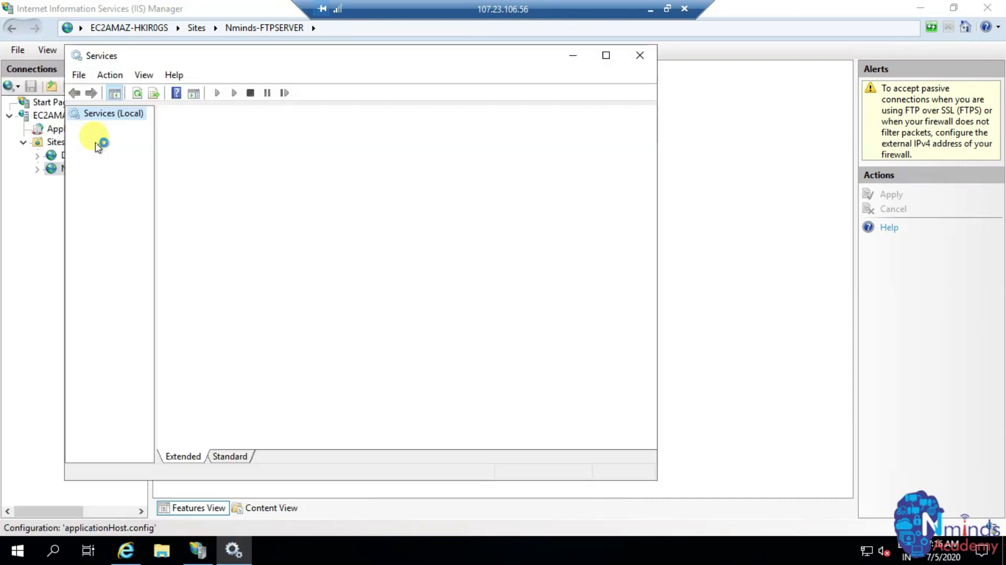
{"action": "left_click", "coordinate": [606, 55]}
{"action": "left_click", "coordinate": [460, 253]}
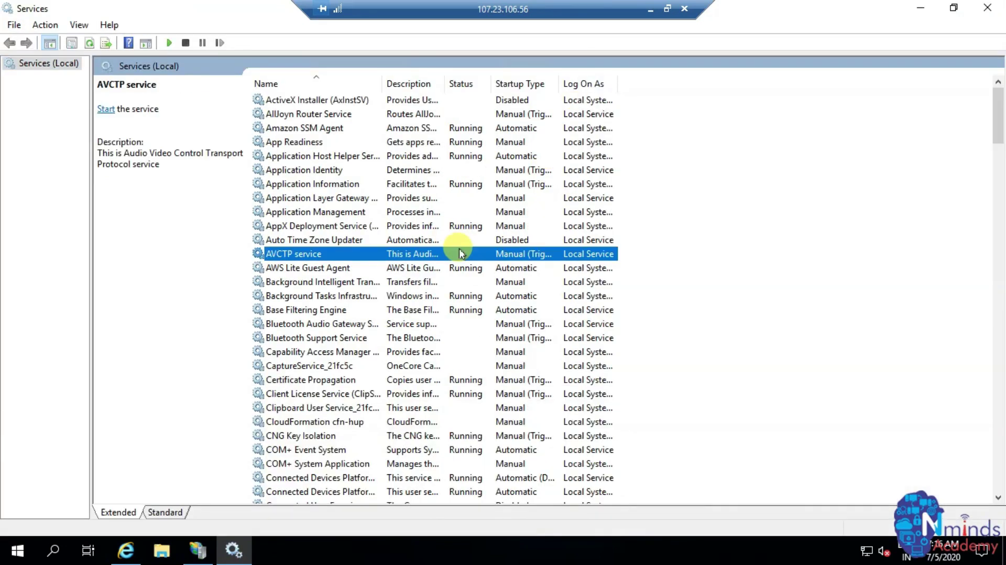
{"action": "key", "text": "m"}
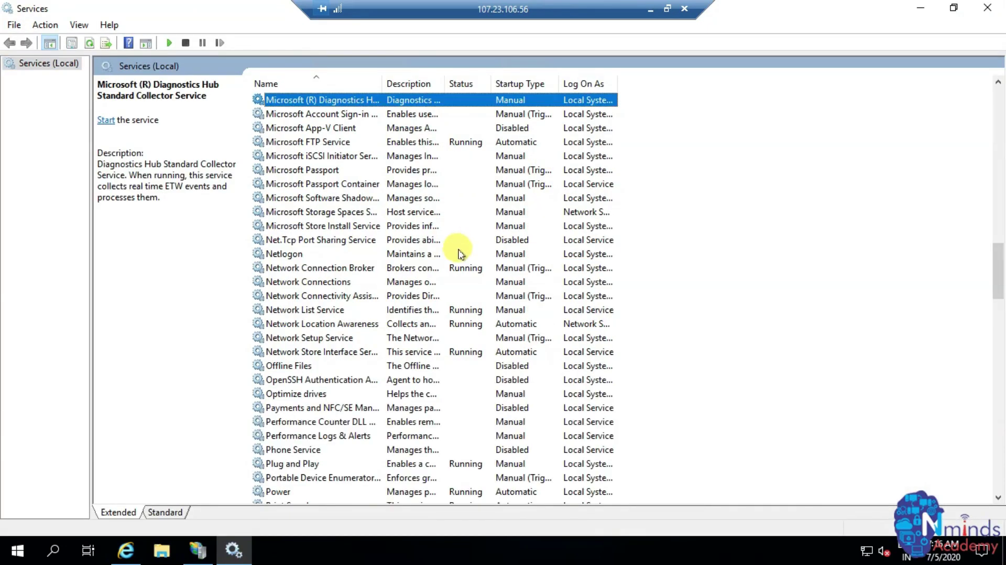
{"action": "left_click", "coordinate": [328, 143]}
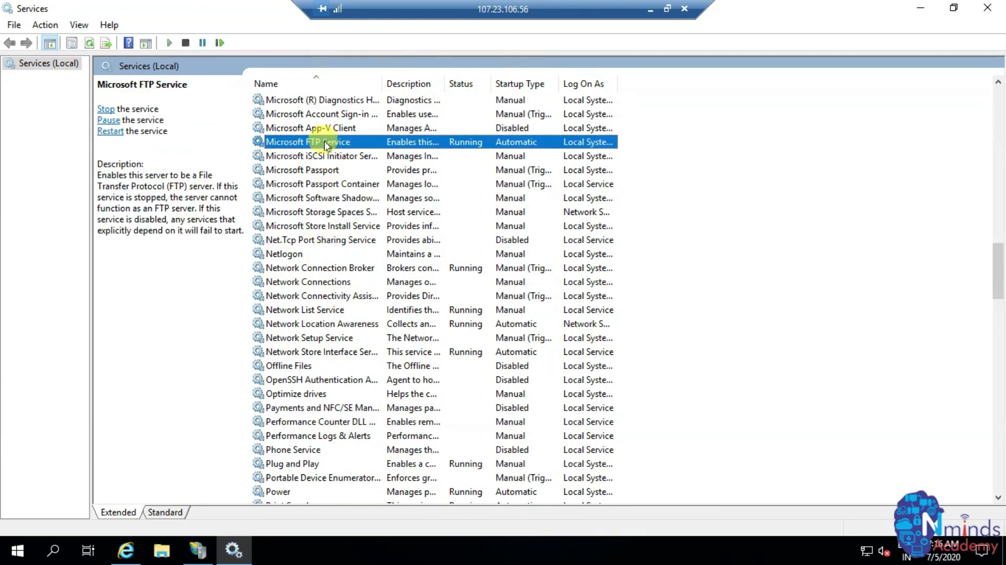
{"action": "left_click", "coordinate": [110, 132]}
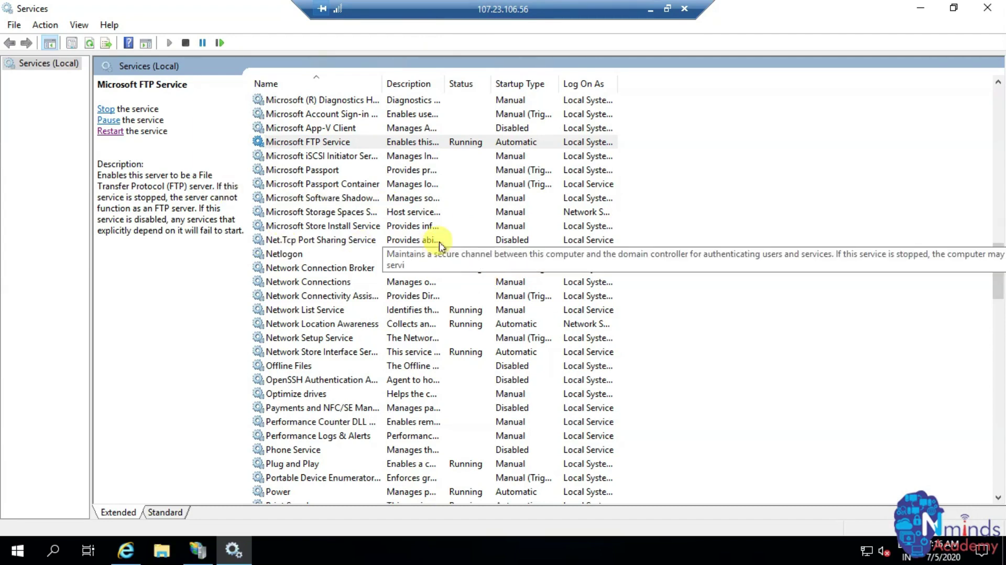
- In Chrome, load ftp://107.23.106.56 using the copied EC2 public IP to reach the sign-in prompt
{"action": "left_click", "coordinate": [650, 9]}
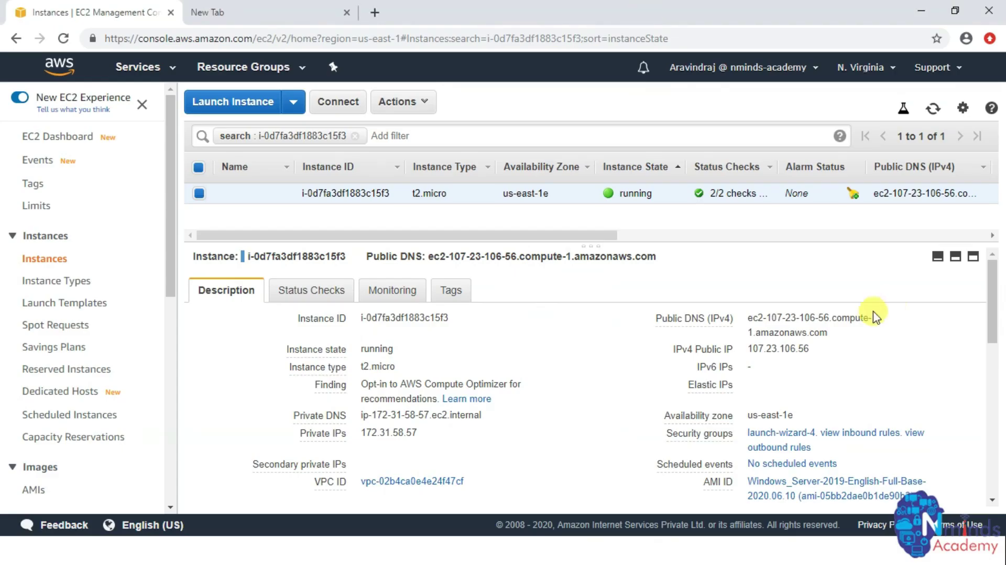
{"action": "left_click", "coordinate": [819, 350]}
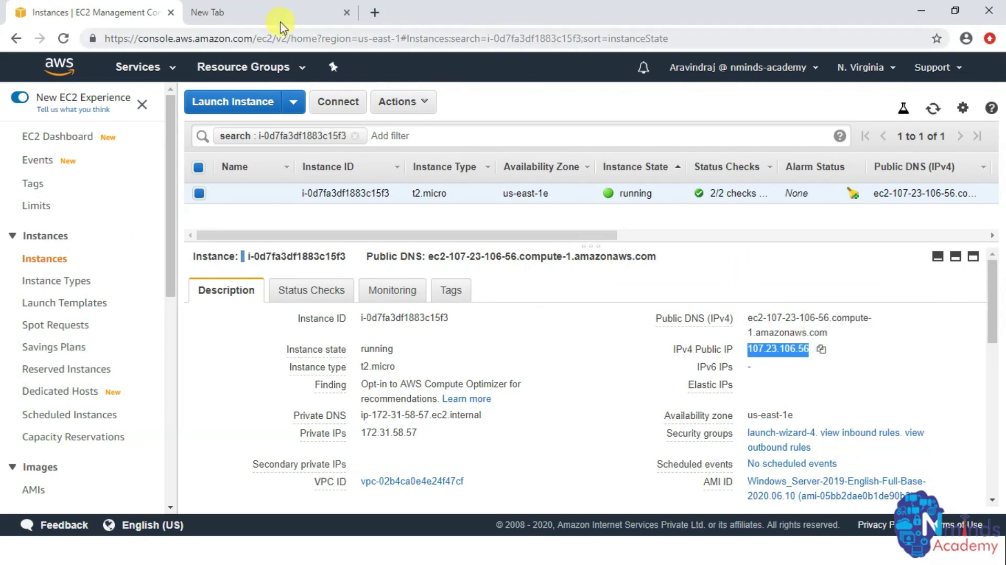
{"action": "left_click", "coordinate": [254, 13]}
{"action": "type", "text": "f"}
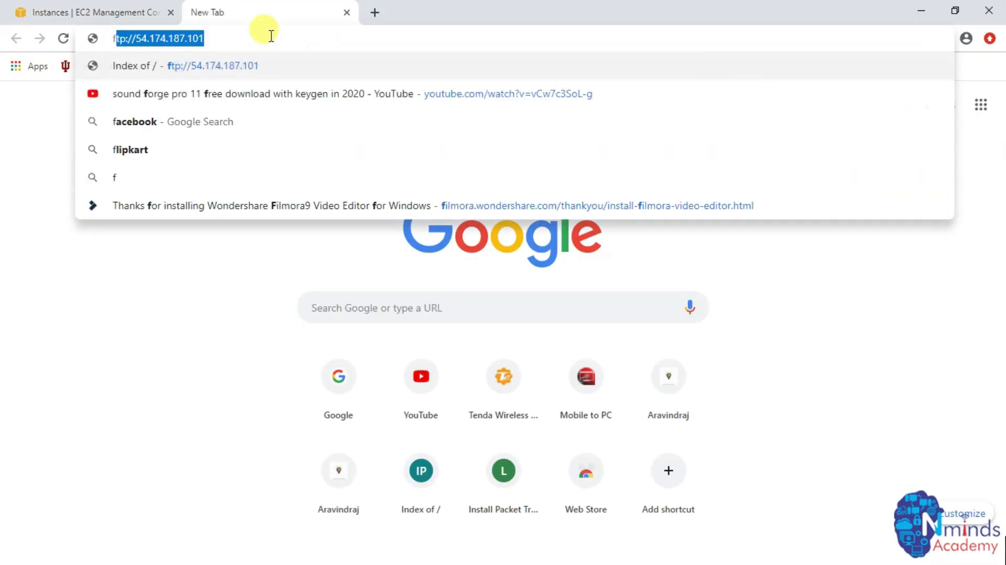
{"action": "type", "text": "tp://"}
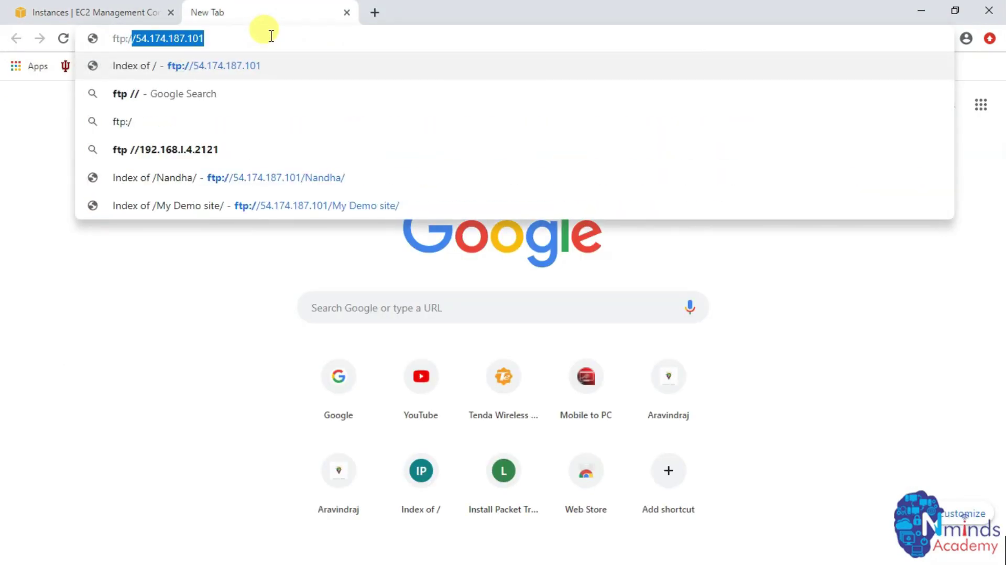
{"action": "right_click", "coordinate": [271, 36]}
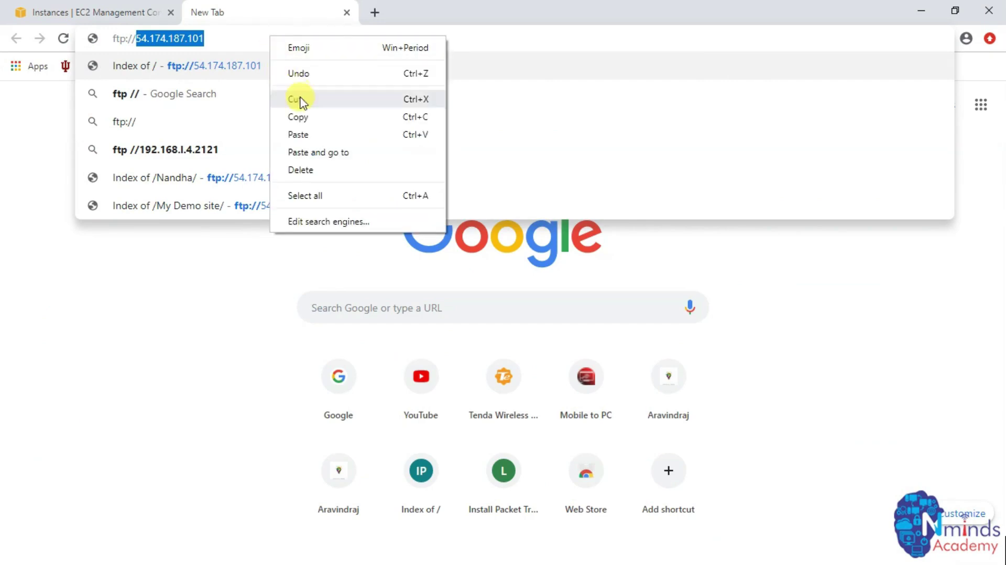
{"action": "left_click", "coordinate": [295, 132]}
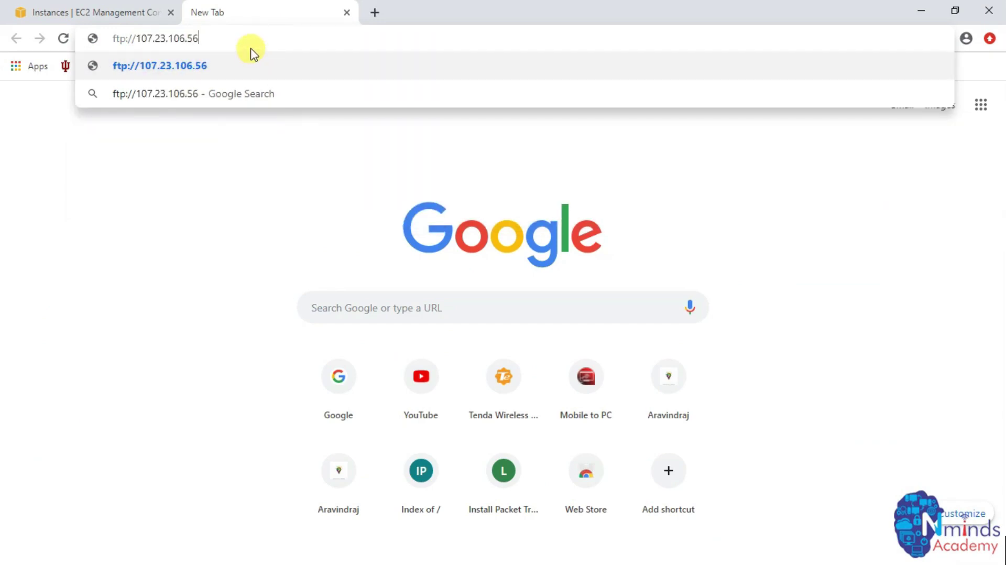
{"action": "key", "text": "Return"}
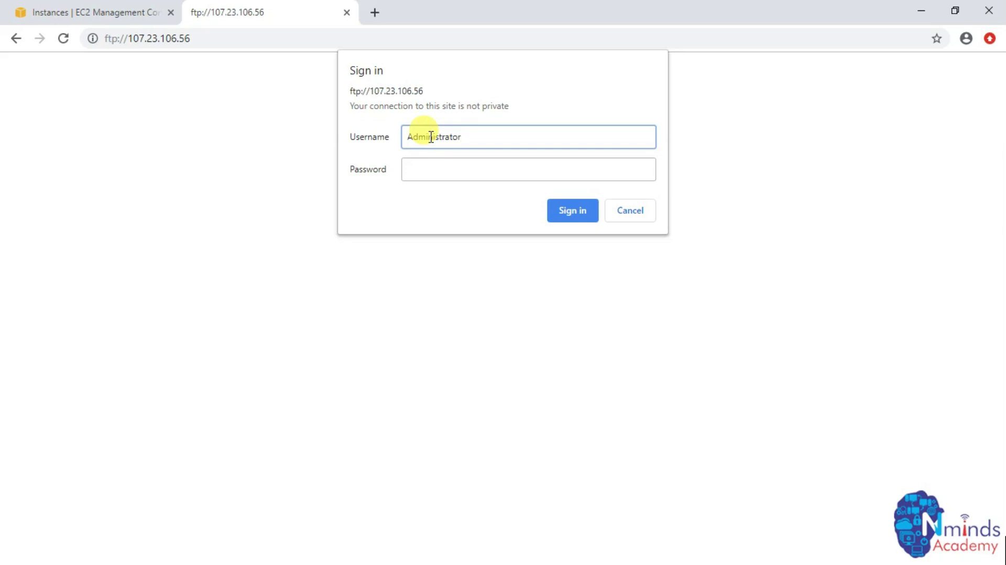
{"action": "key", "text": "Tab"}
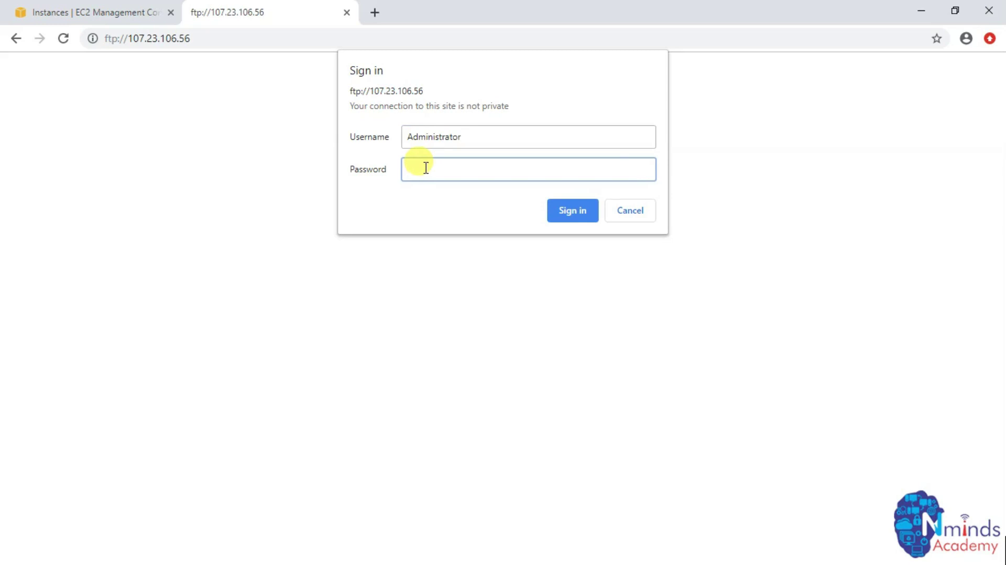
{"action": "key", "text": "alt+Tab"}
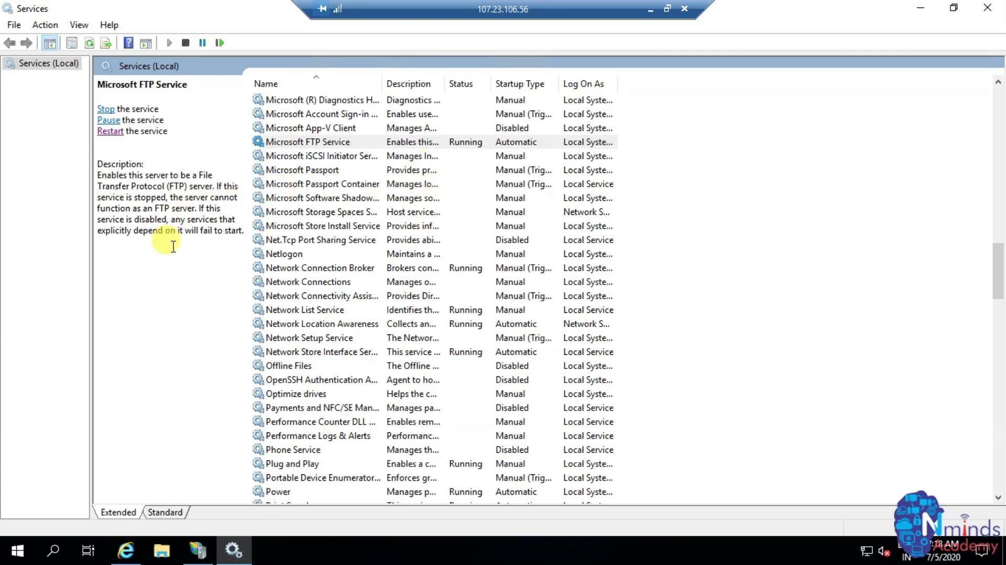
- Run compmgmt.msc and open Set Password for the local Administrator account under Users
{"action": "key", "text": "super+r"}
{"action": "type", "text": "compmgmt.msc"}
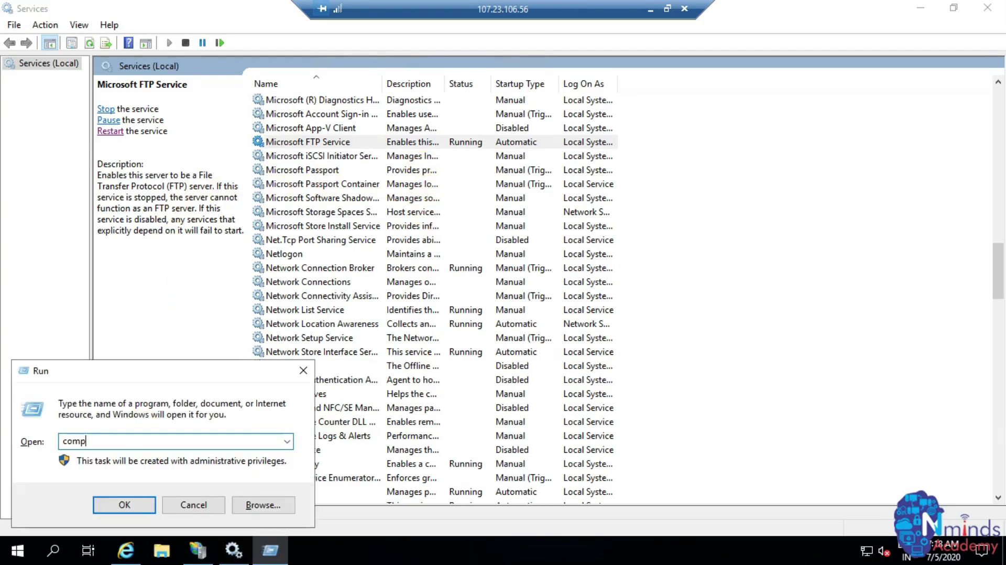
{"action": "key", "text": "Return"}
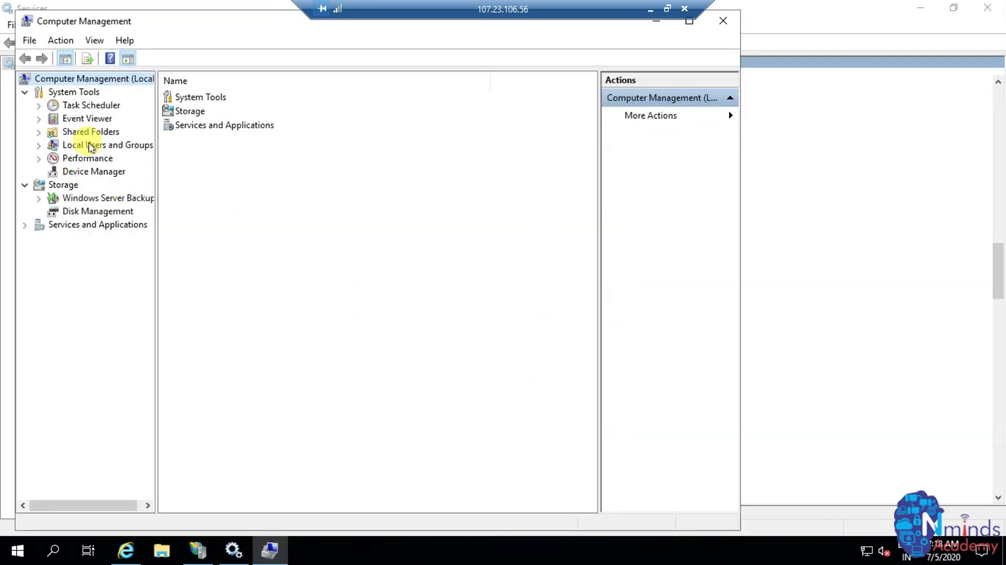
{"action": "double_click", "coordinate": [86, 148]}
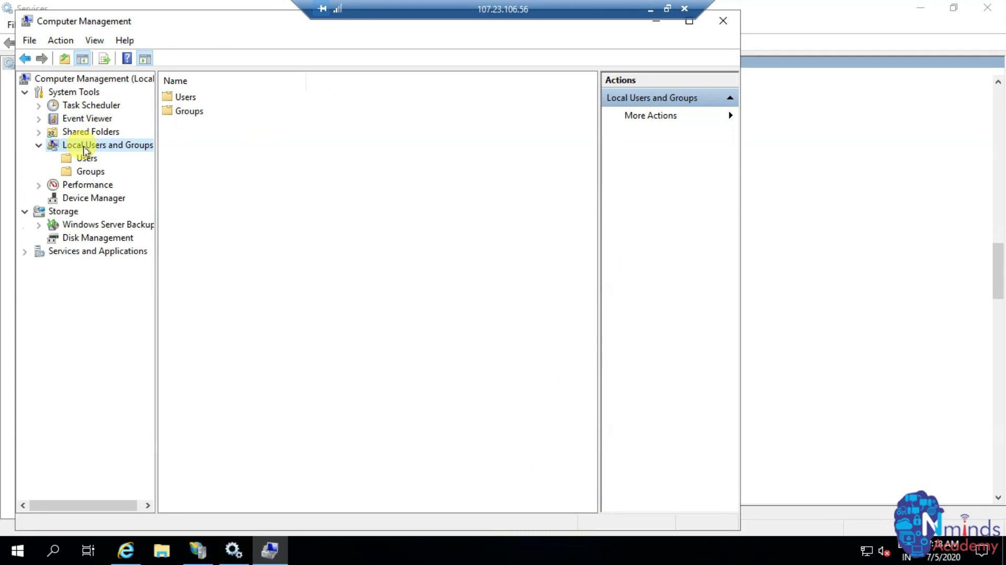
{"action": "double_click", "coordinate": [169, 98]}
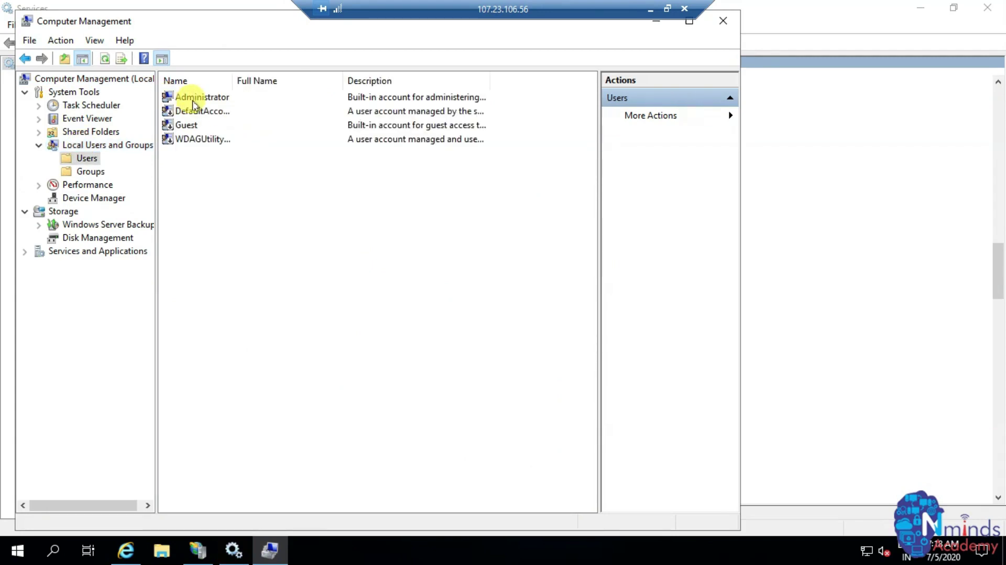
{"action": "left_click", "coordinate": [195, 100]}
{"action": "right_click", "coordinate": [195, 101]}
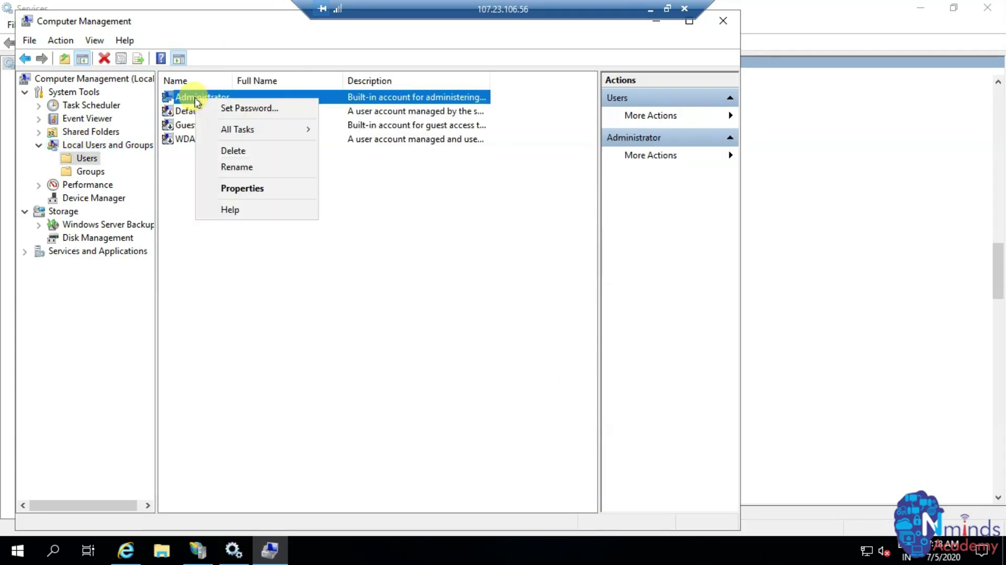
{"action": "left_click", "coordinate": [230, 107]}
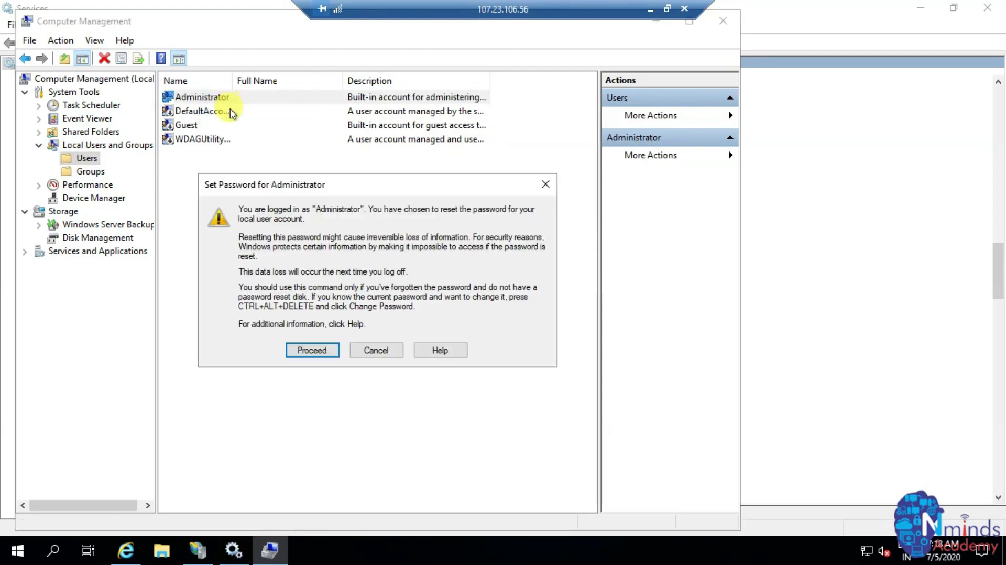
- Enter and confirm the new Administrator password, then return to Chrome's FTP sign-in prompt
{"action": "left_click", "coordinate": [311, 351]}
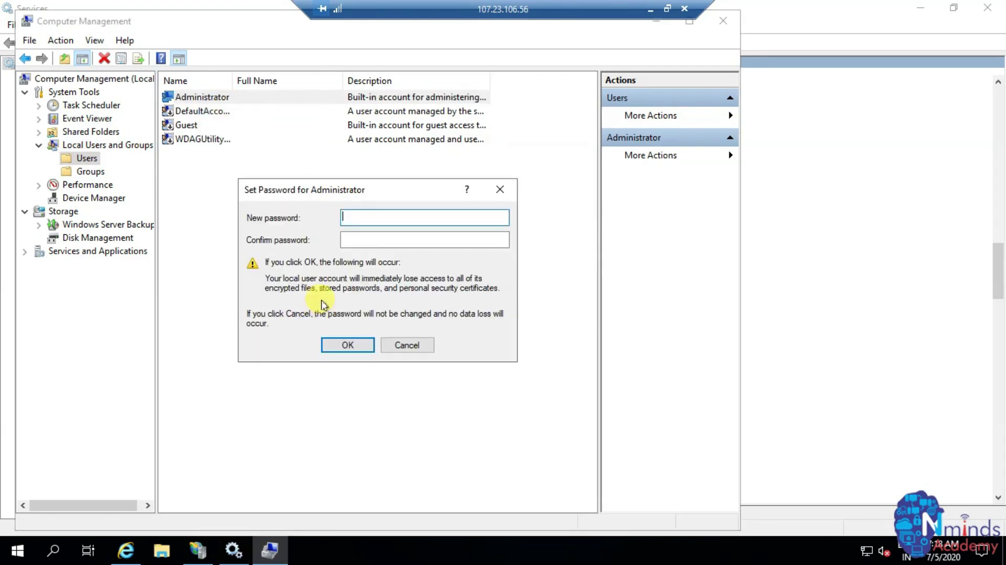
{"action": "type", "text": "1234"}
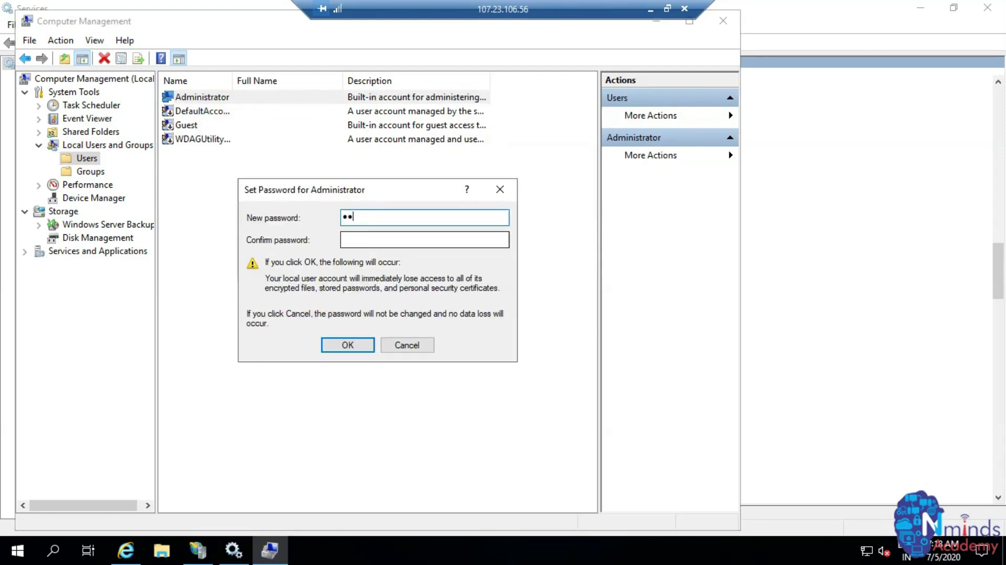
{"action": "left_click", "coordinate": [424, 240]}
{"action": "type", "text": "12345678"}
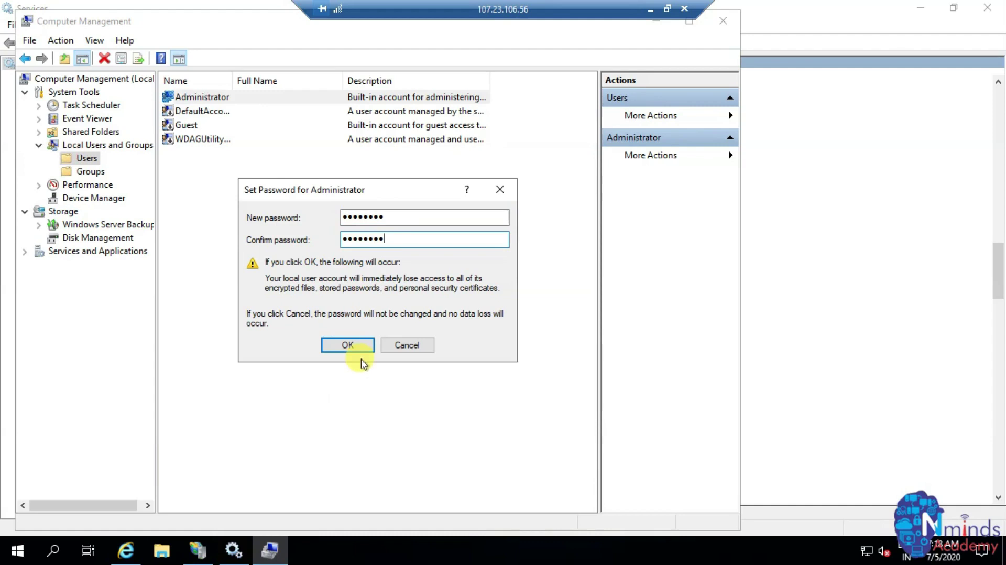
{"action": "left_click", "coordinate": [352, 349]}
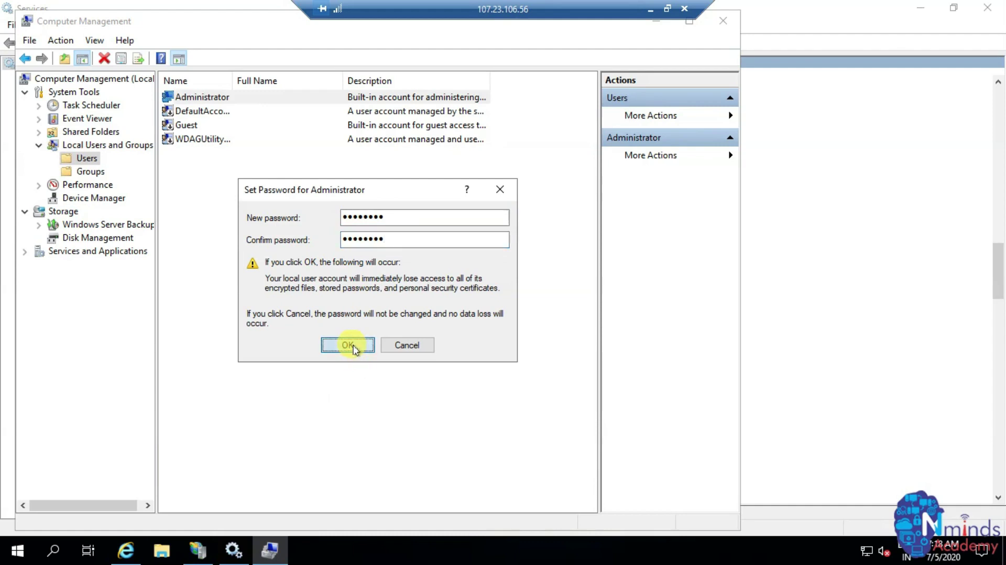
{"action": "left_click", "coordinate": [419, 310]}
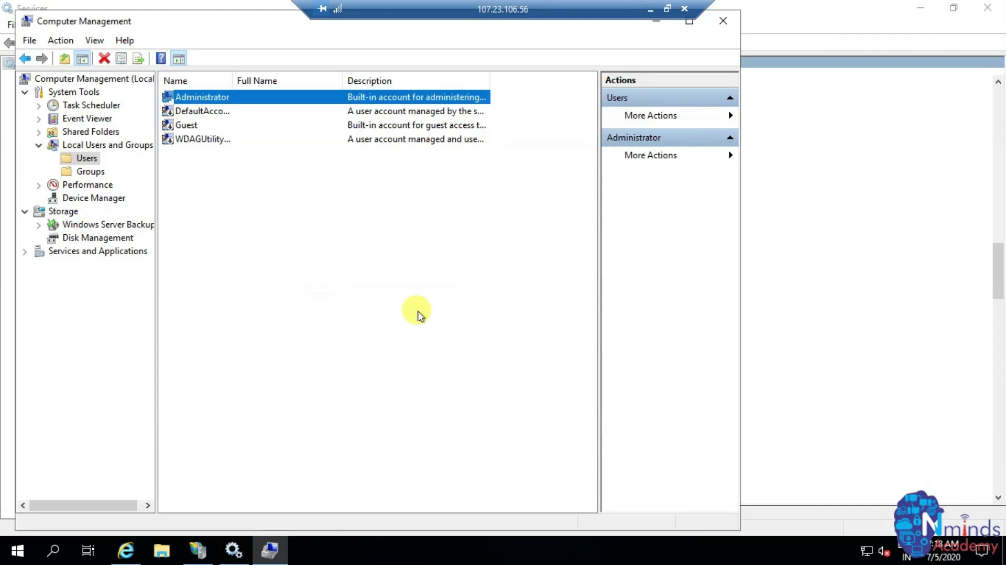
{"action": "left_click", "coordinate": [649, 12]}
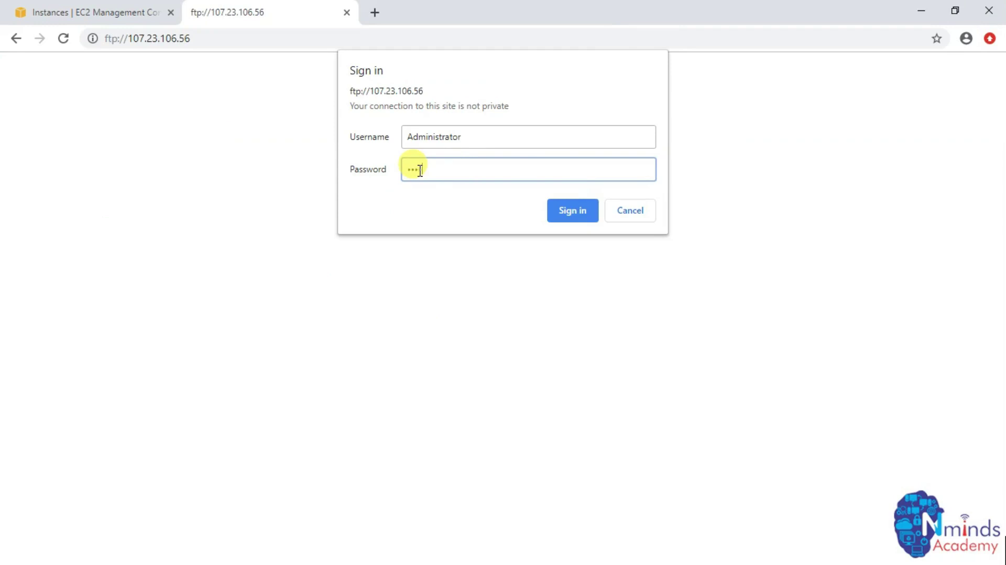
- Sign in to ftp://107.23.106.56 and open Nminds Academy.txt from the Index of / listing
{"action": "left_click", "coordinate": [568, 210]}
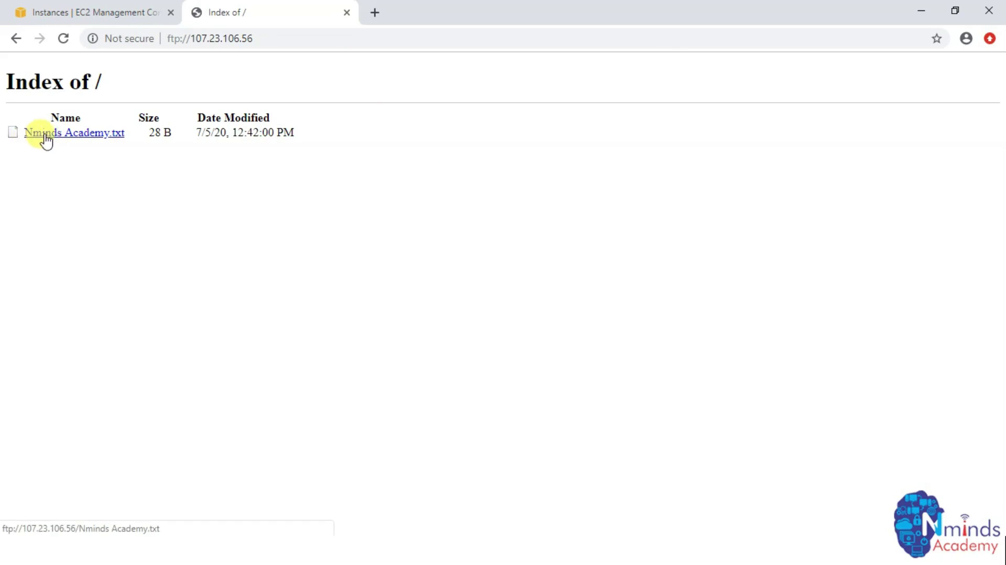
{"action": "left_click", "coordinate": [87, 134]}
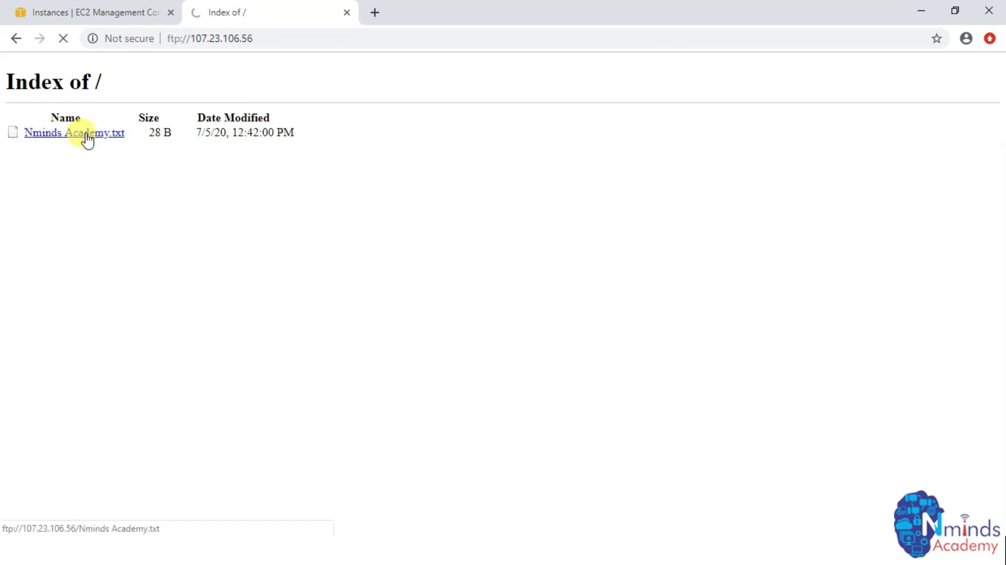